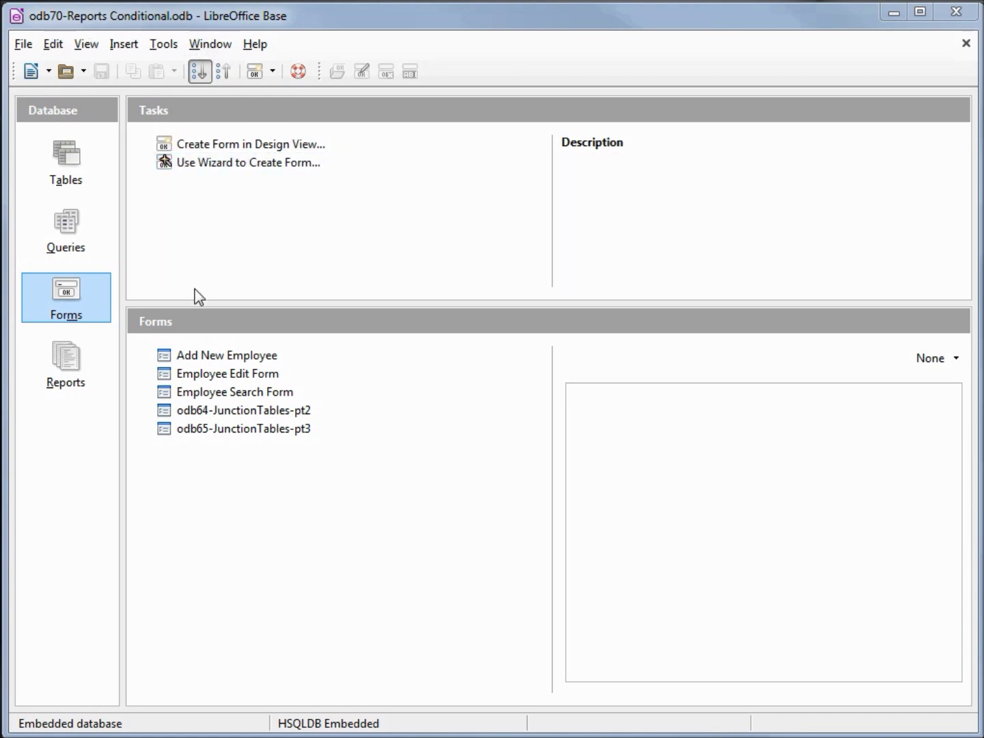
Start a new report with the Report Wizard, using the table tbl_Employees as its source.
click(68, 371)
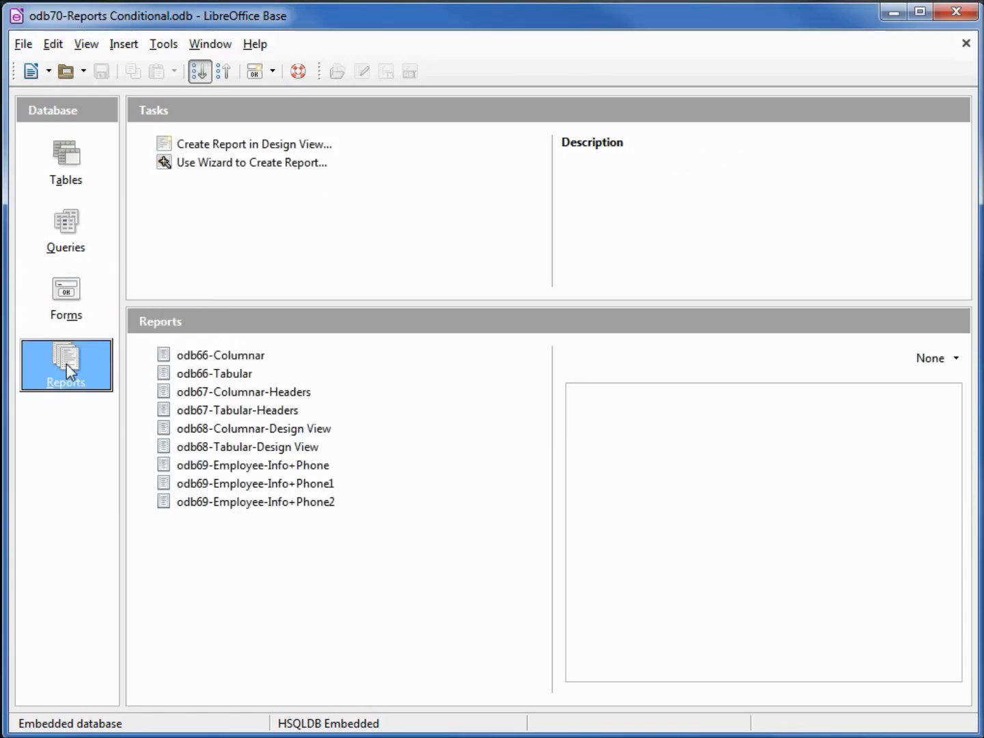
click(230, 161)
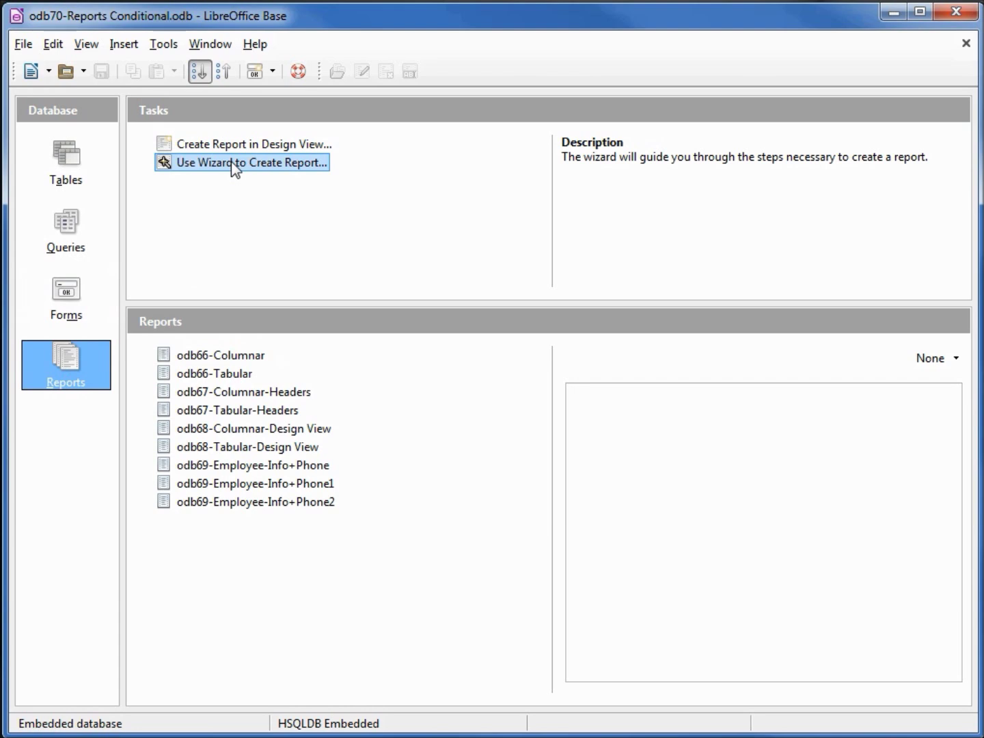
double_click(230, 162)
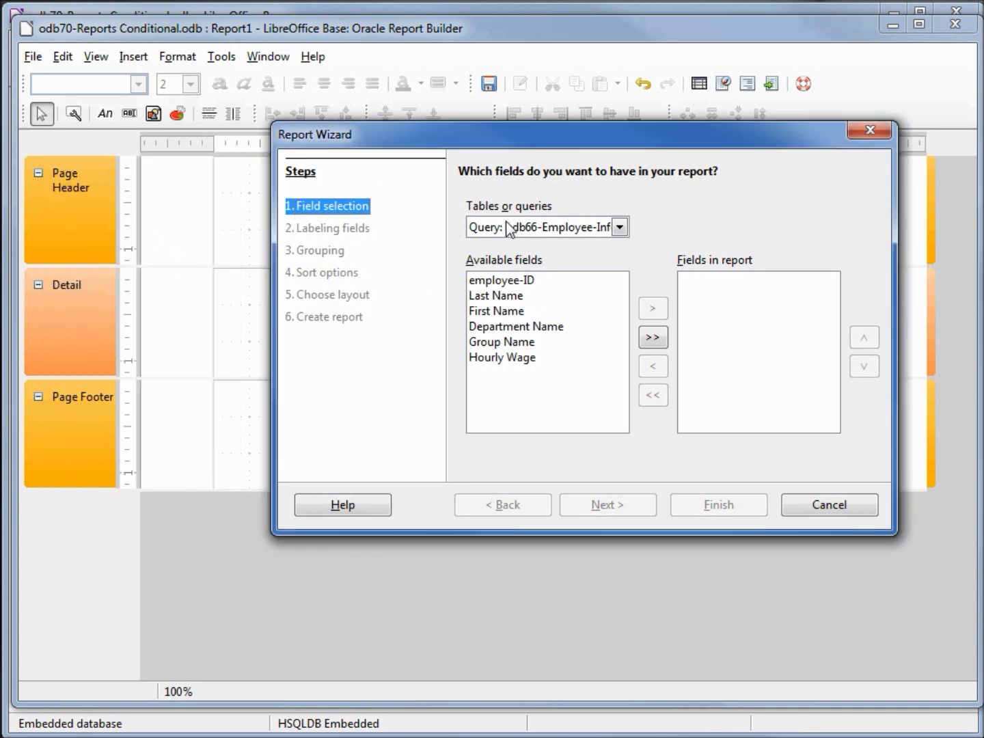
click(619, 230)
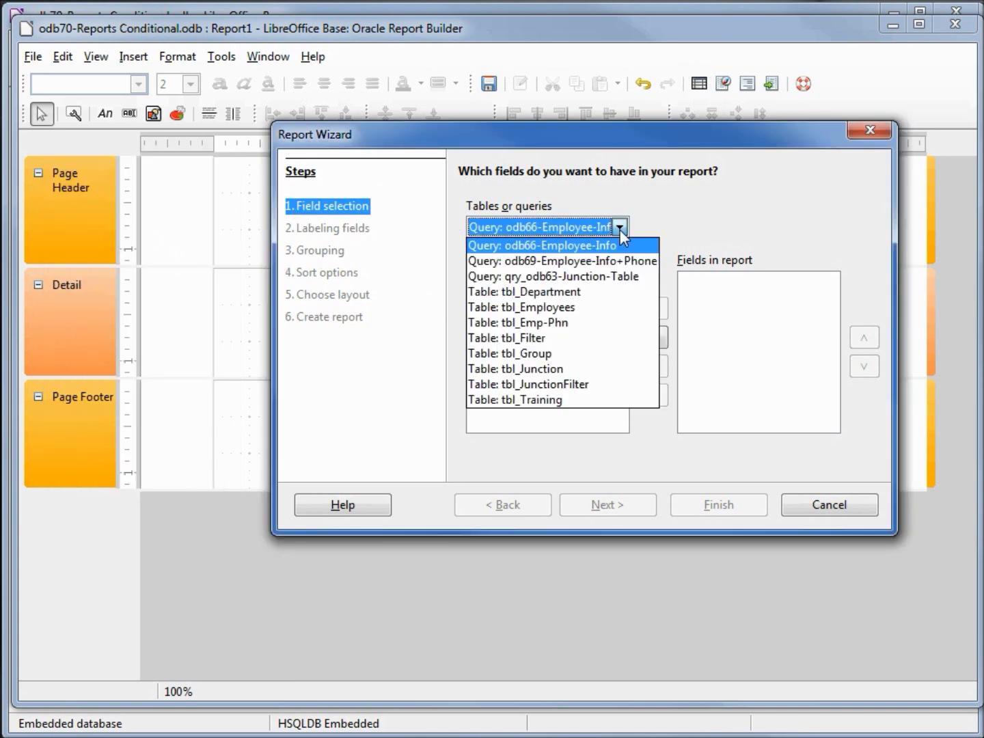
click(549, 309)
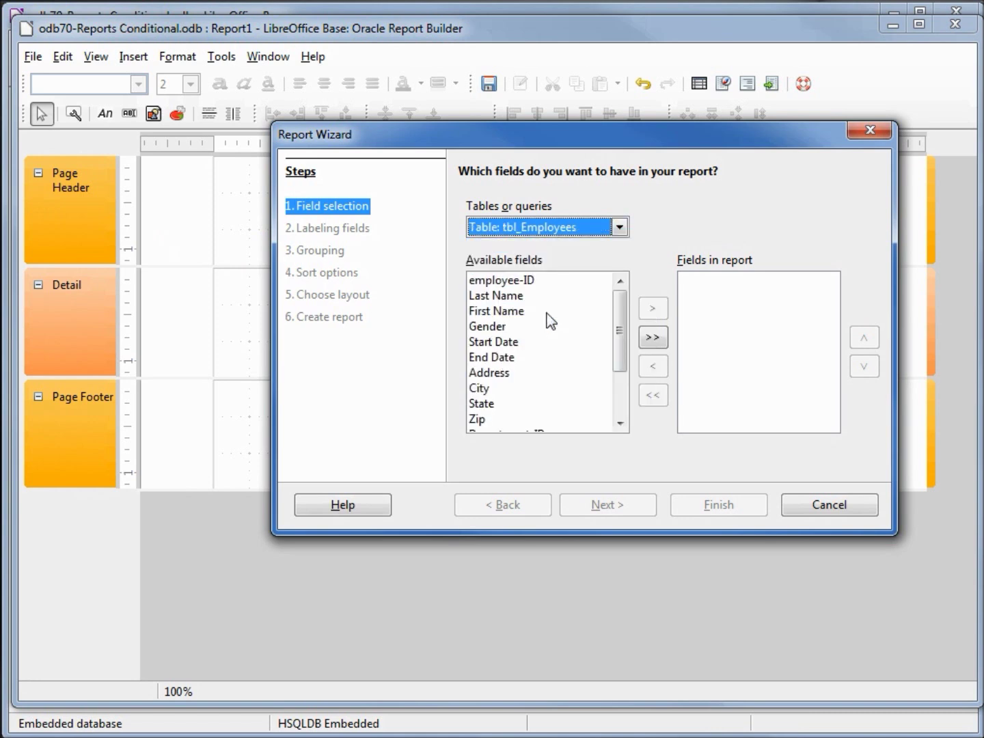
Add the fields employee-ID, Last Name, First Name, Department-ID and Hourly Wage to the report.
double_click(511, 282)
double_click(508, 286)
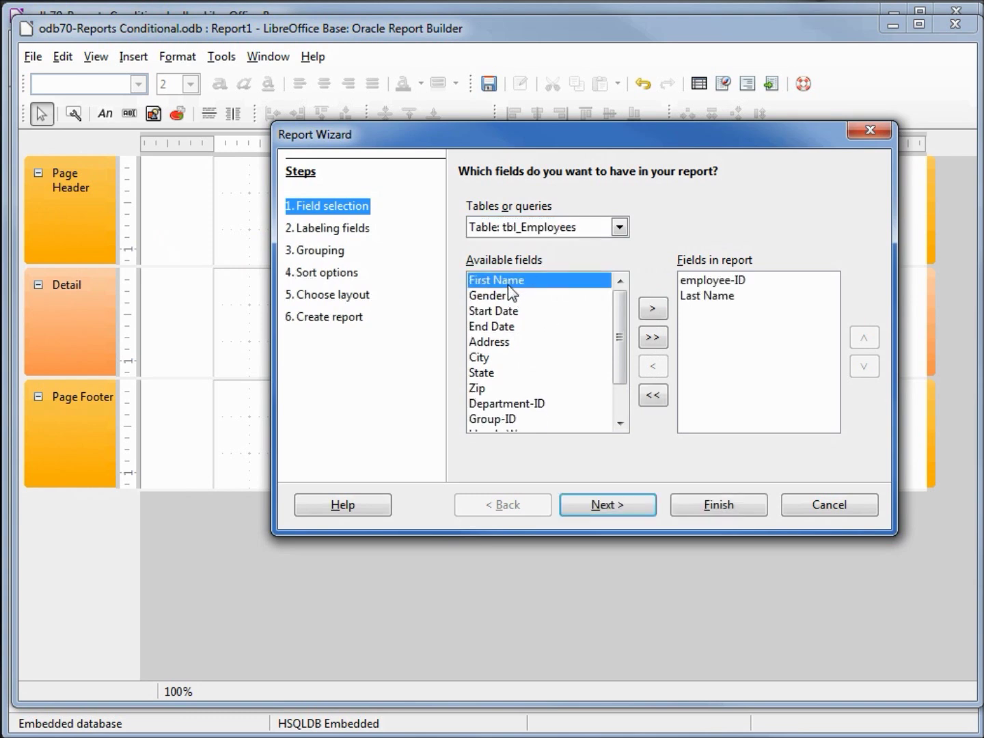
double_click(507, 286)
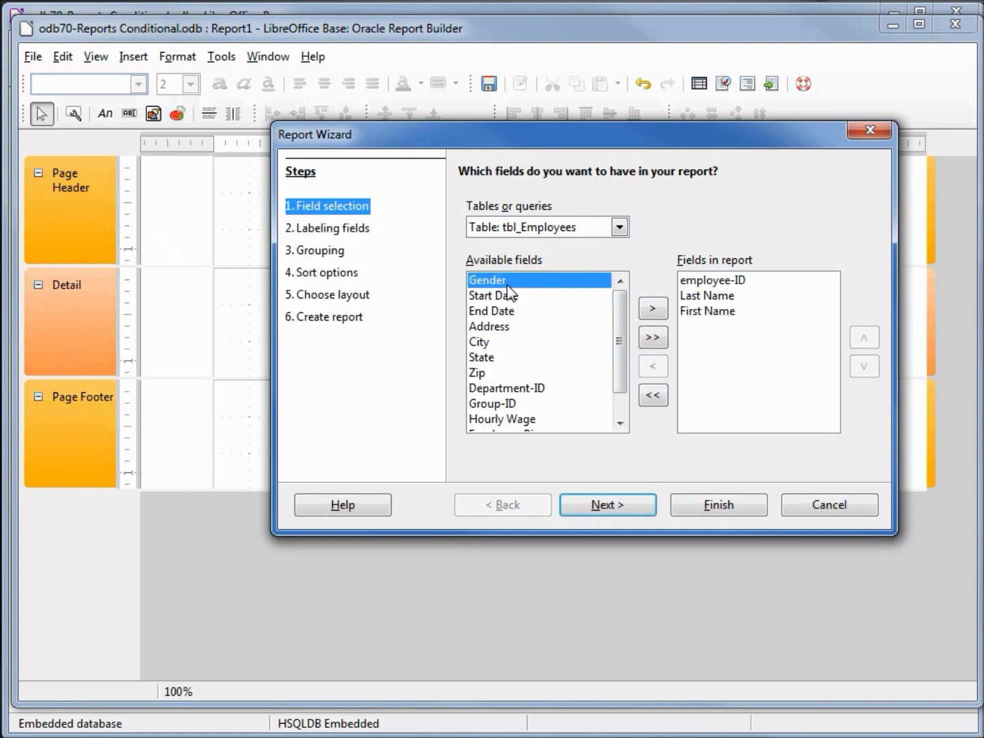
double_click(500, 388)
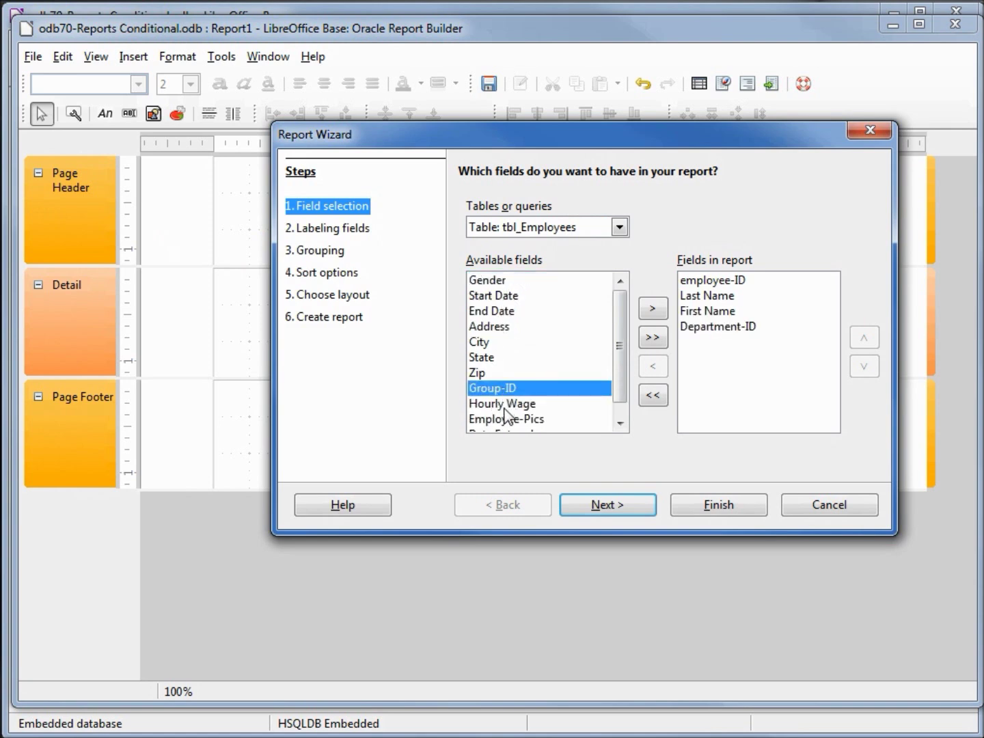
double_click(504, 407)
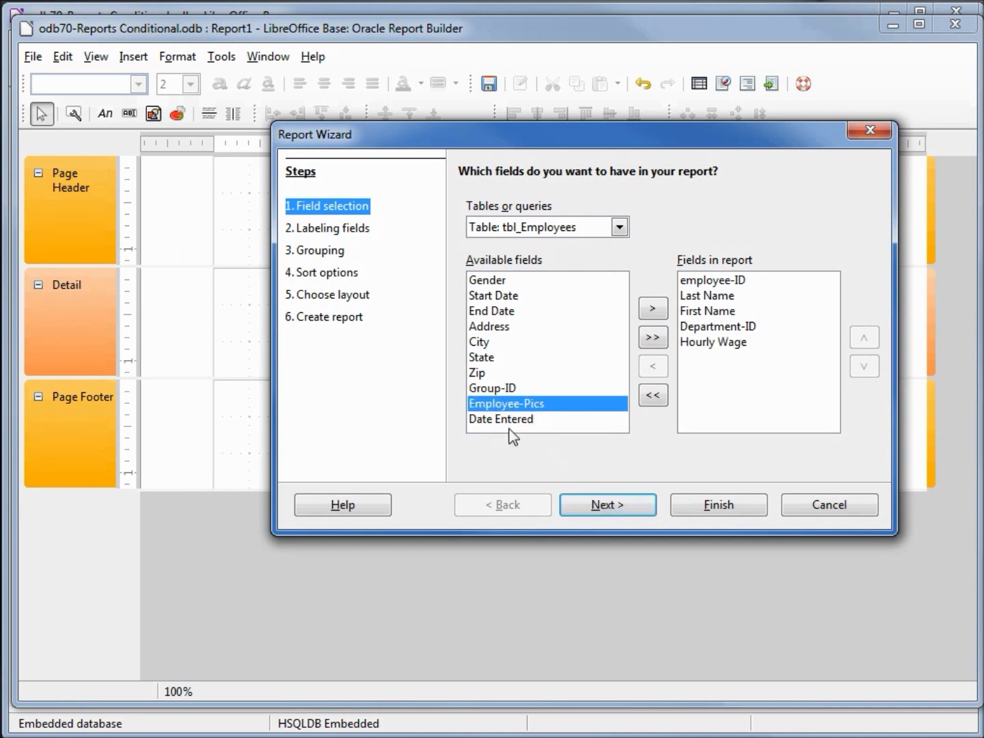
Title the report odb70-conditional, create it as a dynamic report, and close the generated document.
click(329, 316)
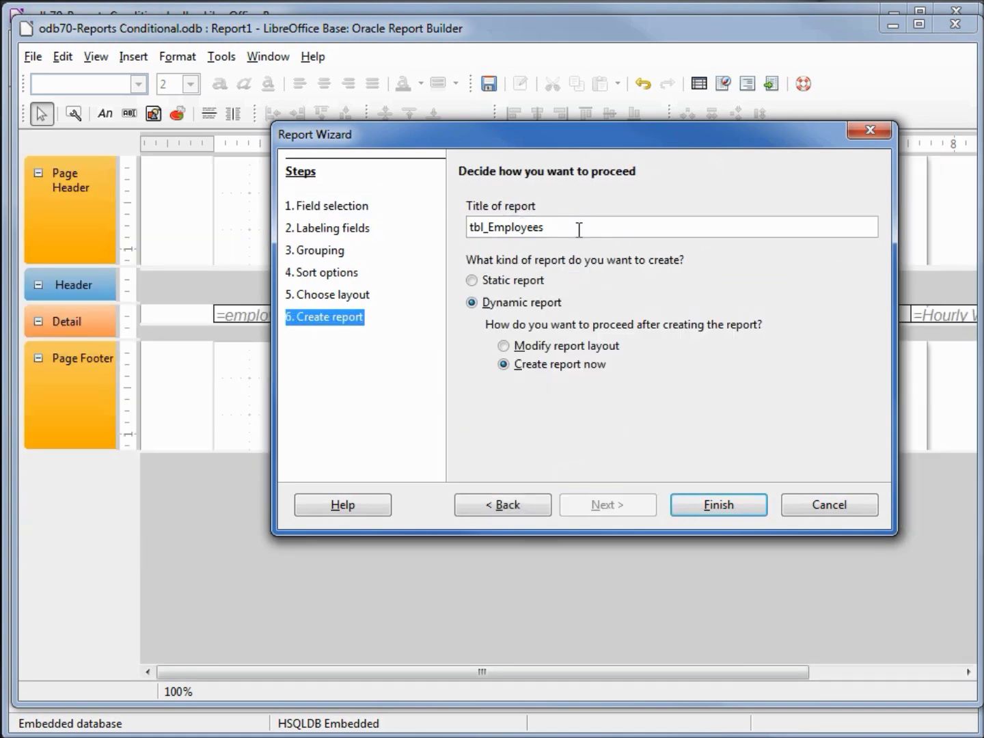
drag(578, 226, 390, 213)
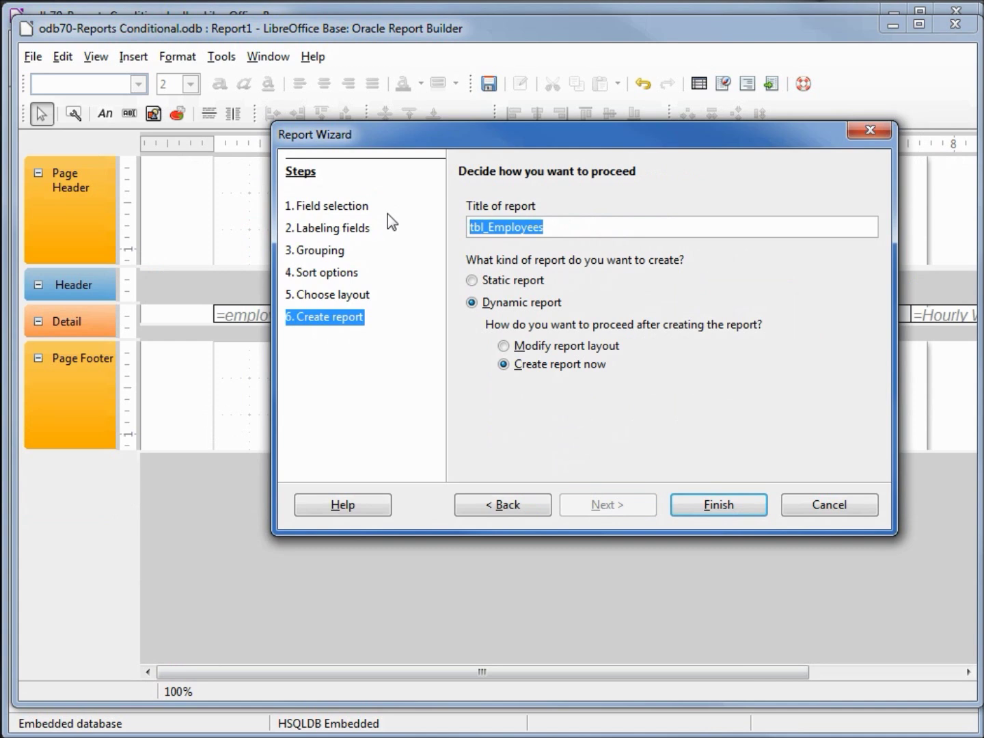
text(odb70-conditional)
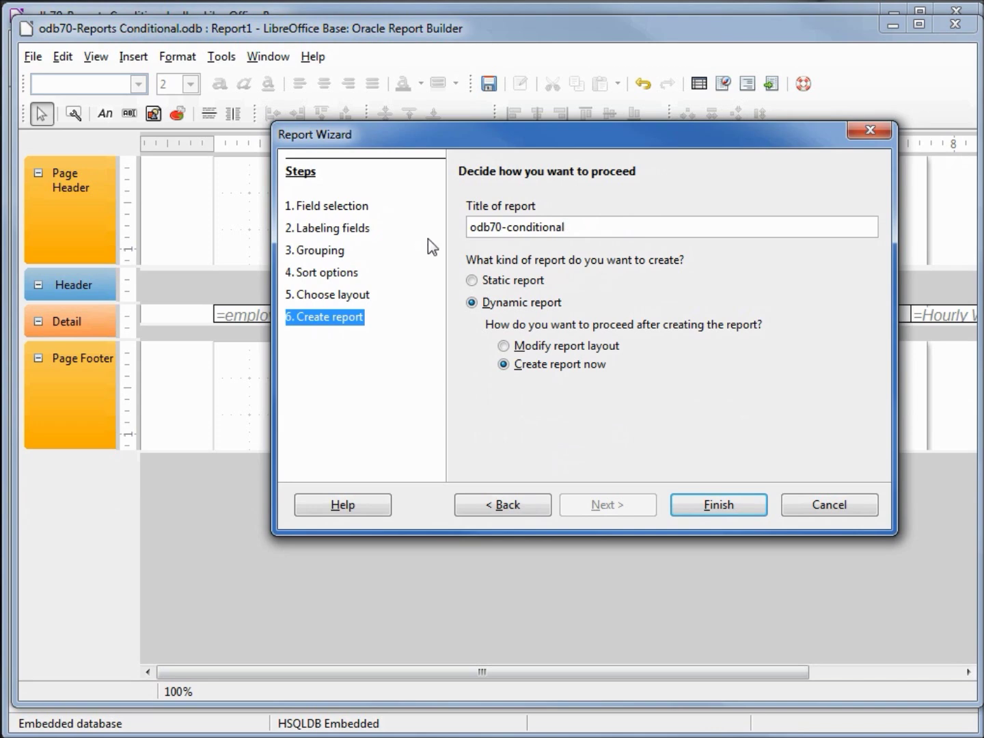
click(704, 504)
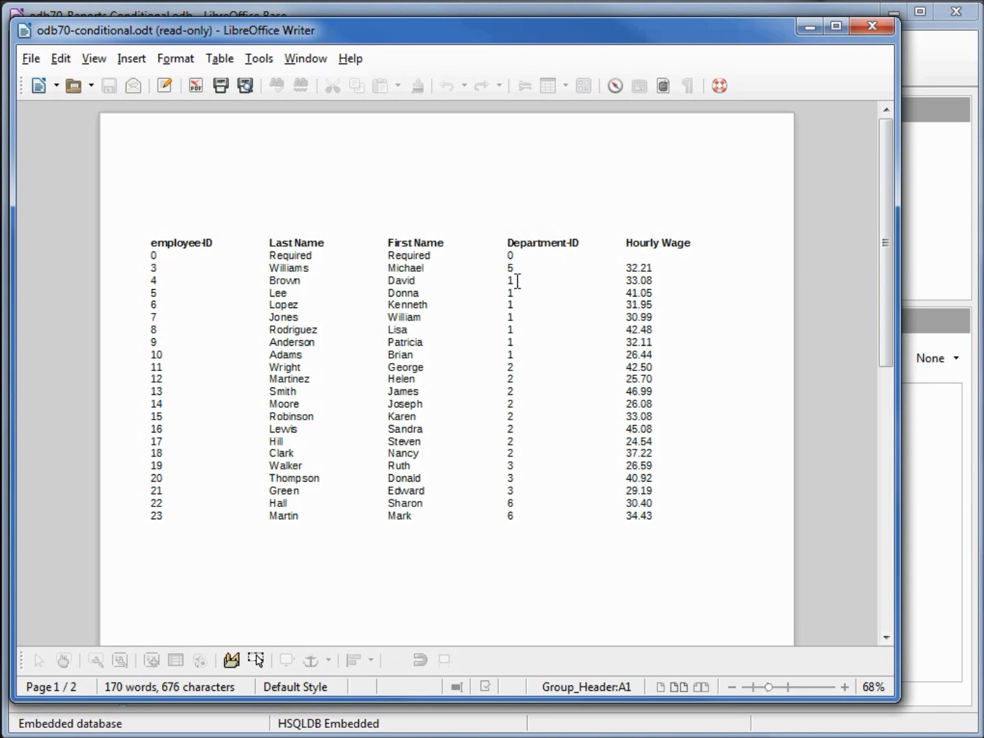
click(863, 24)
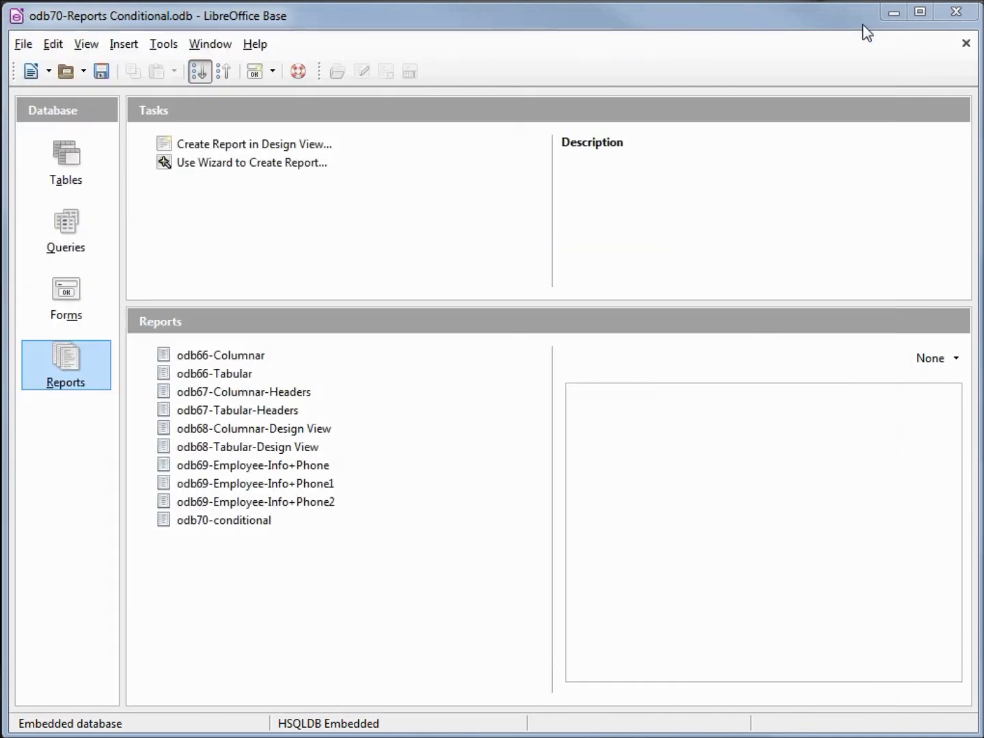
Open the odb70-conditional report for editing and change the Department-ID header label to Department.
right_click(217, 526)
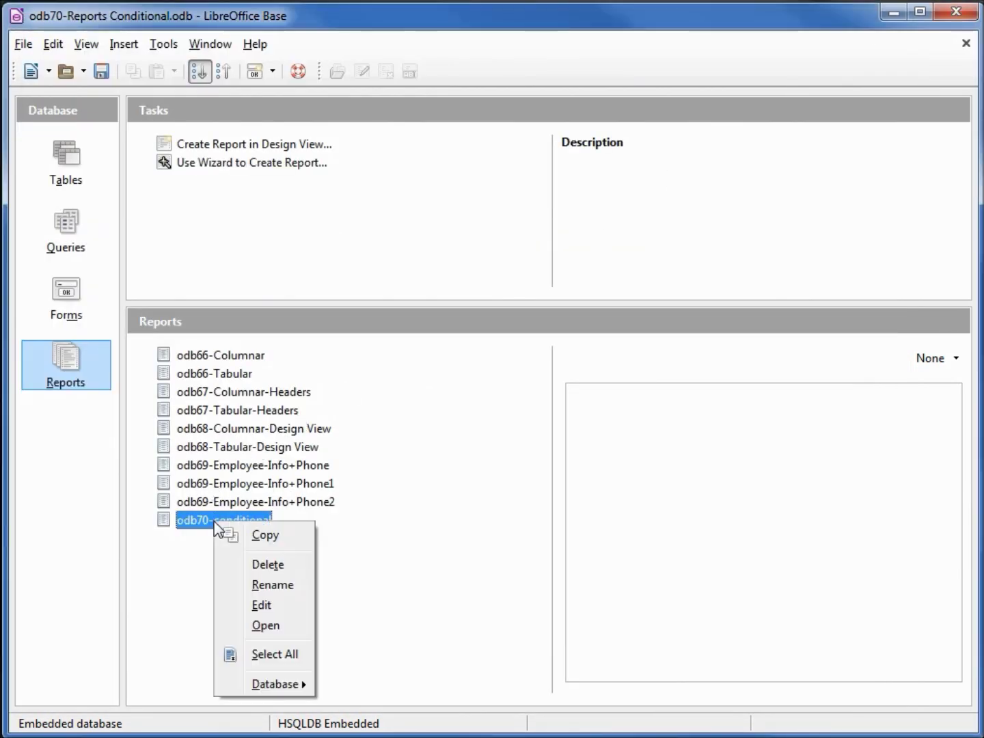
click(271, 604)
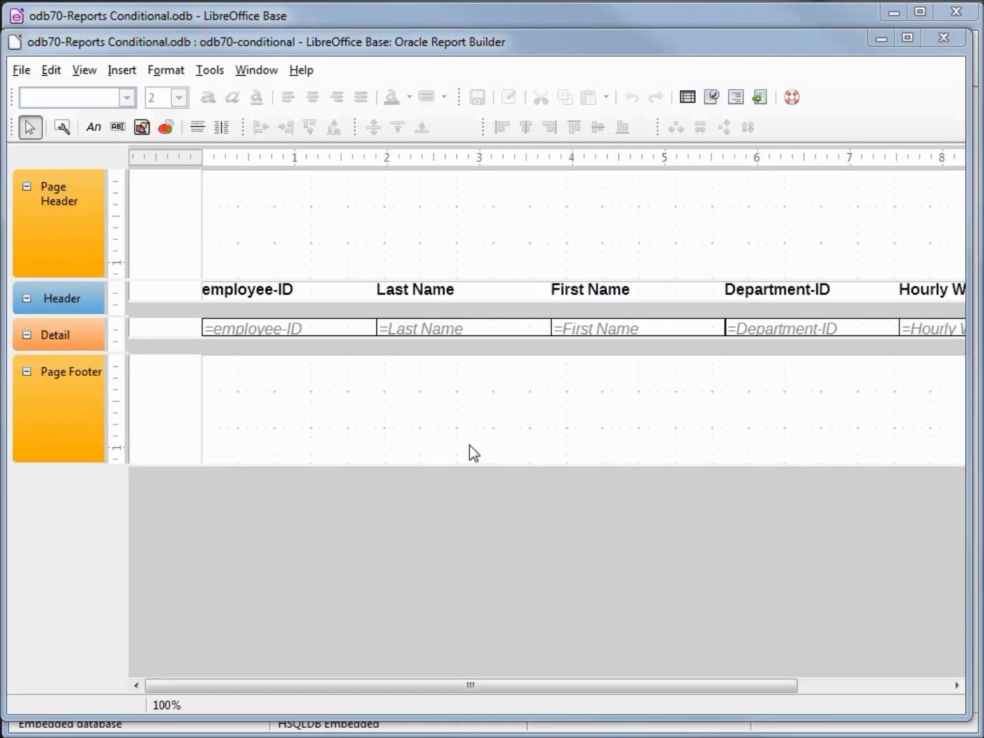
click(785, 291)
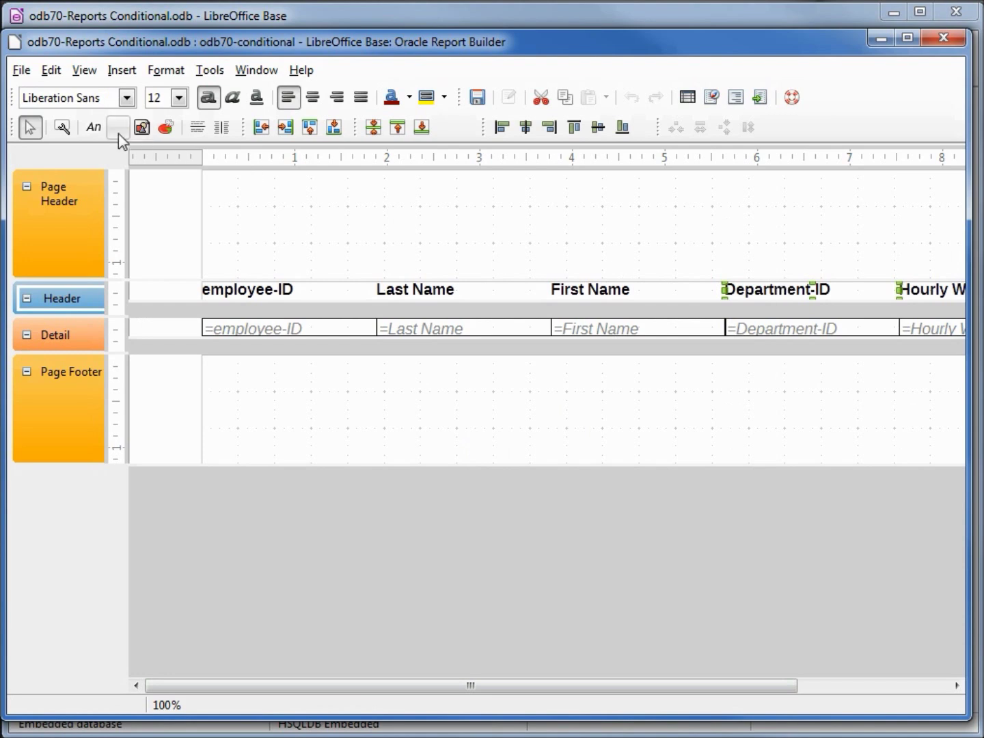
click(64, 127)
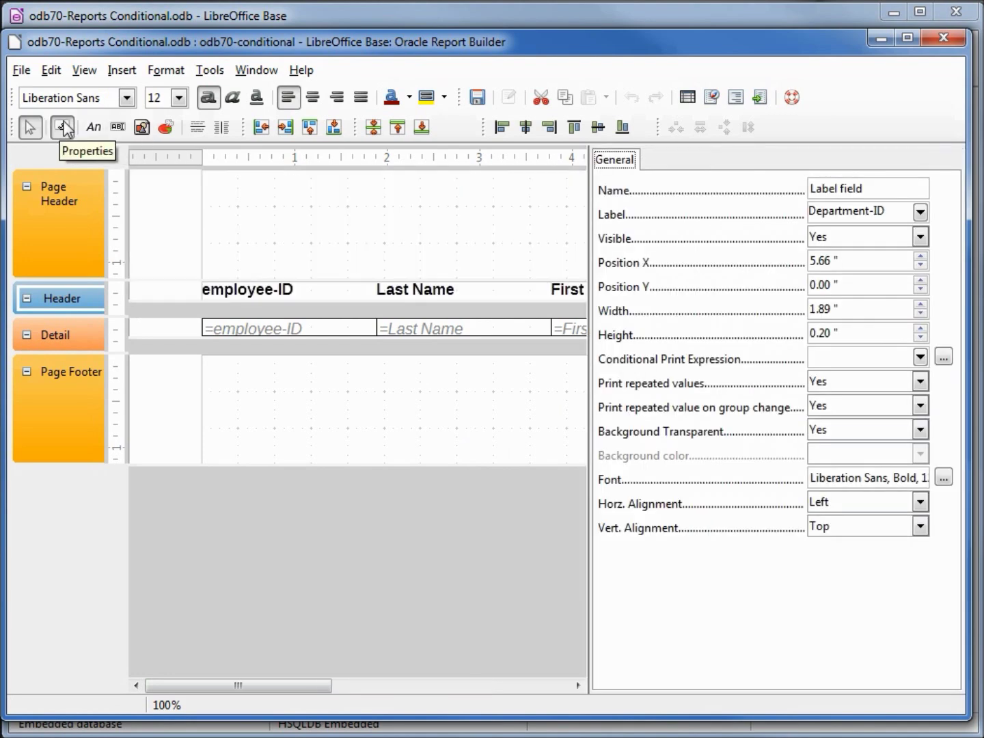
click(896, 211)
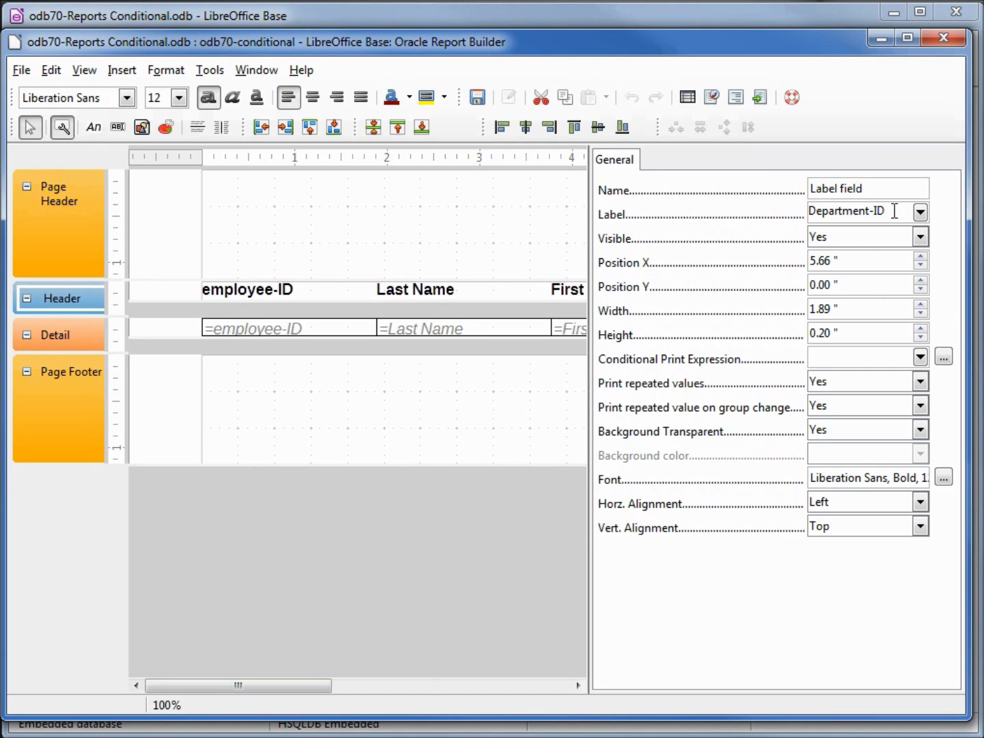
key(BackSpace)
key(BackSpace)
key(BackSpace)
Open the formula of the Department-ID detail field in the Function Wizard and remove the field reference after the equals sign.
drag(203, 687, 353, 686)
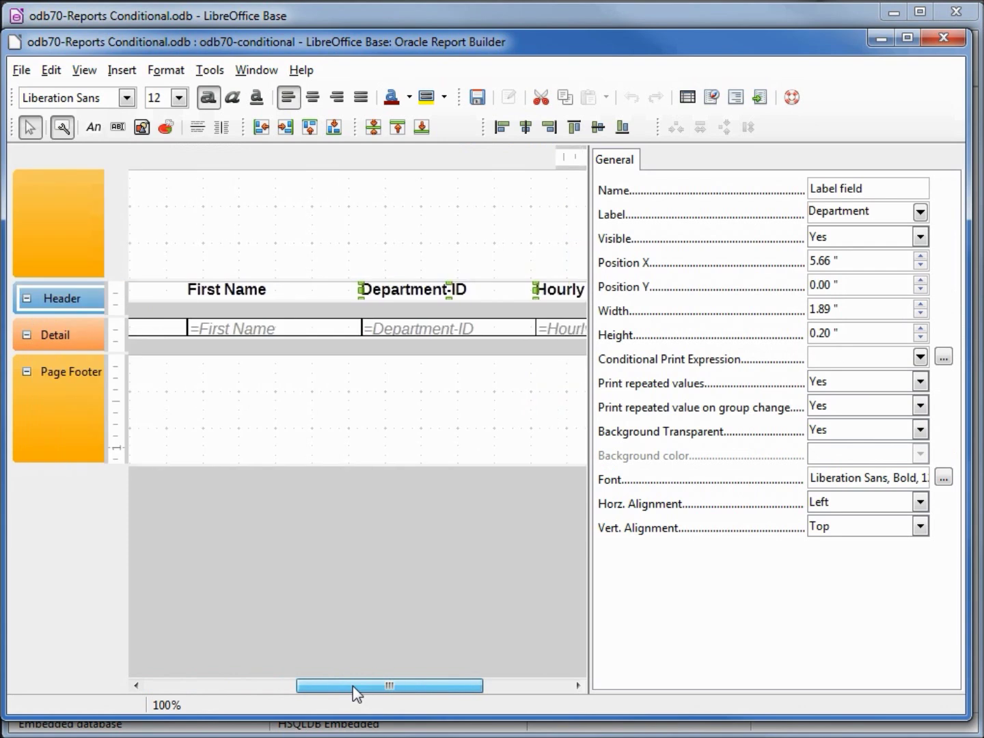
click(435, 328)
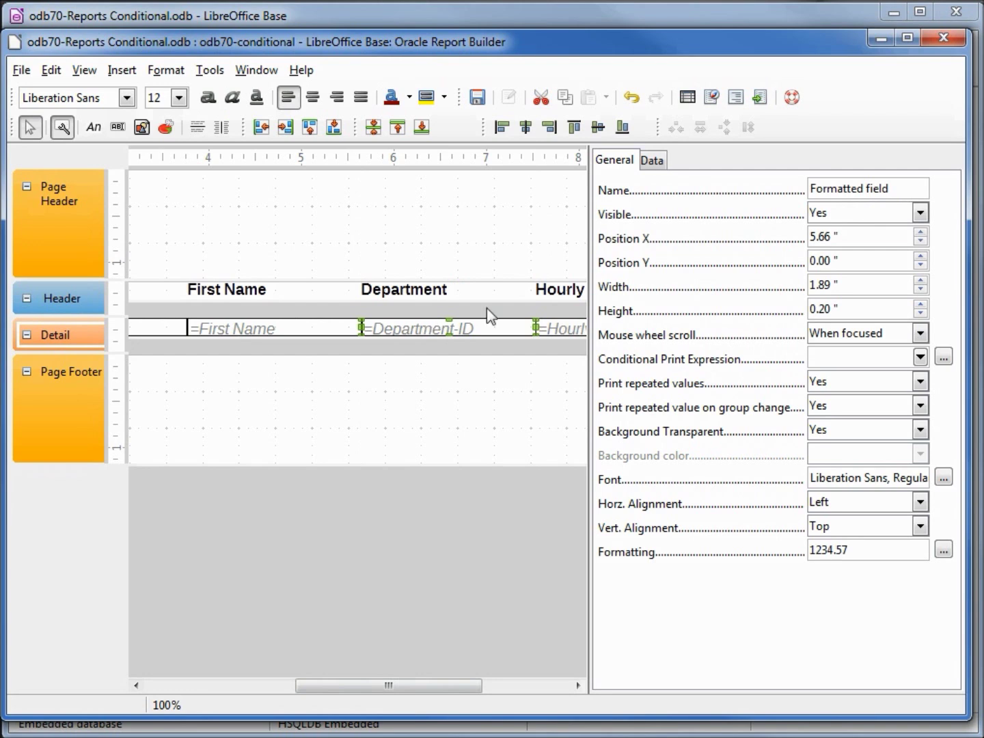
click(652, 162)
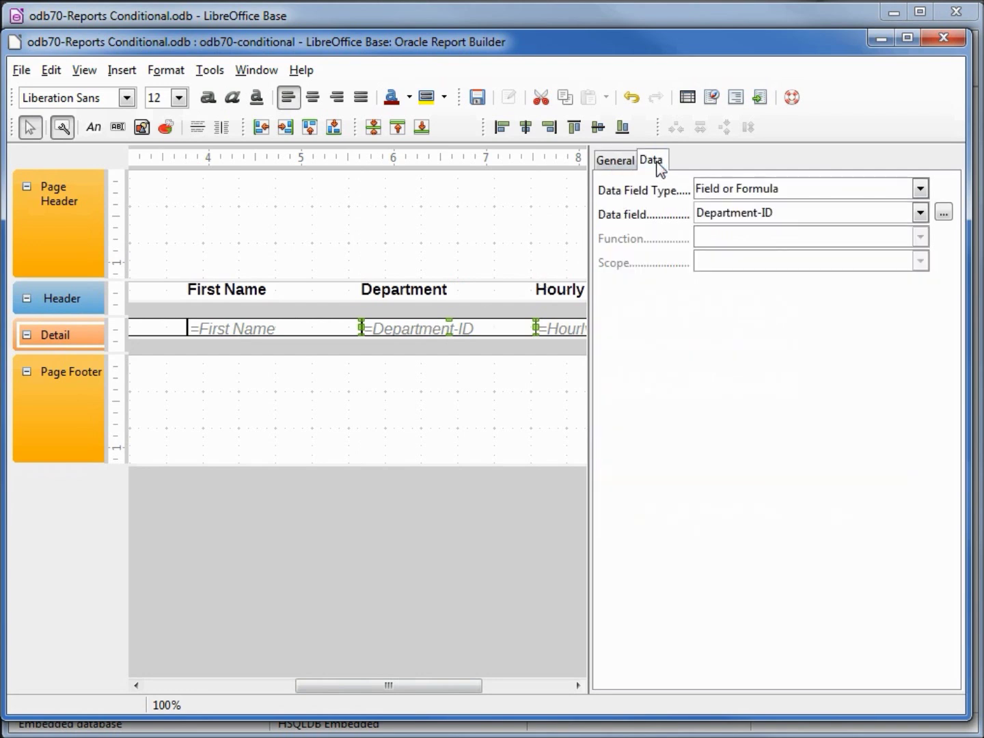
click(944, 213)
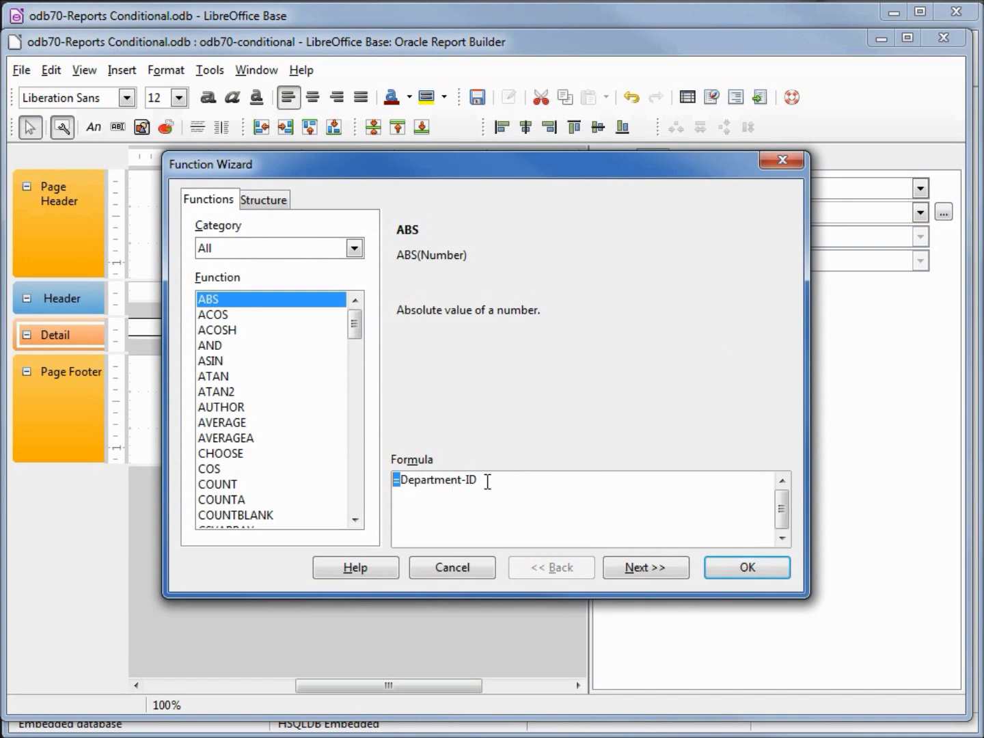
drag(487, 482, 364, 467)
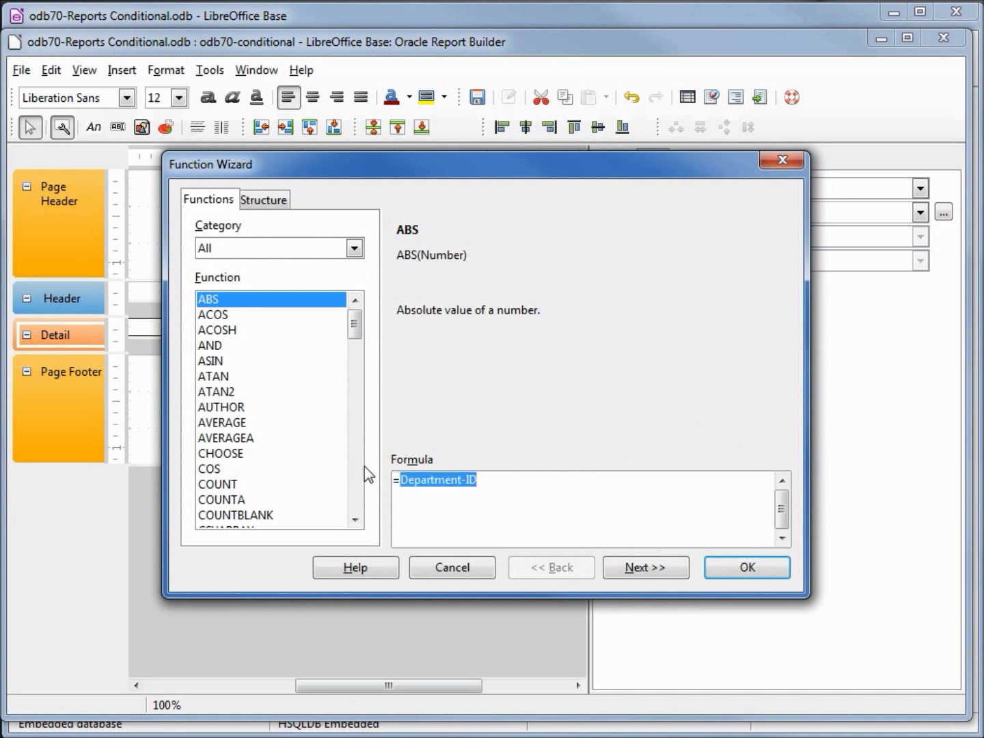
key(BackSpace)
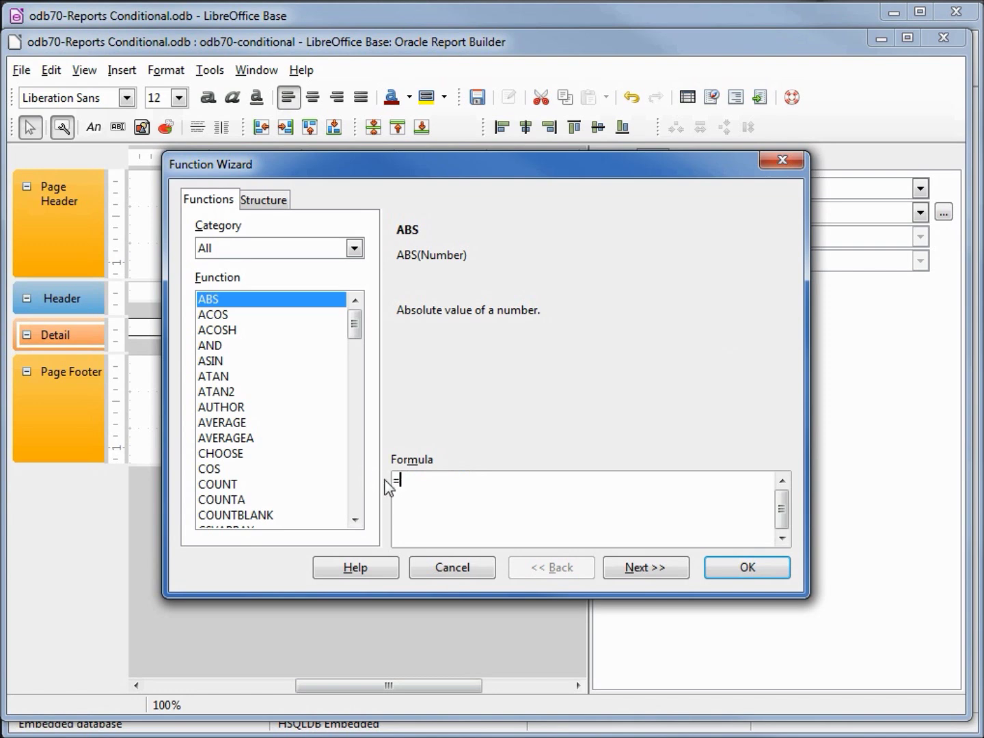
Insert the IF function from the Logical category into the department field's formula.
click(354, 249)
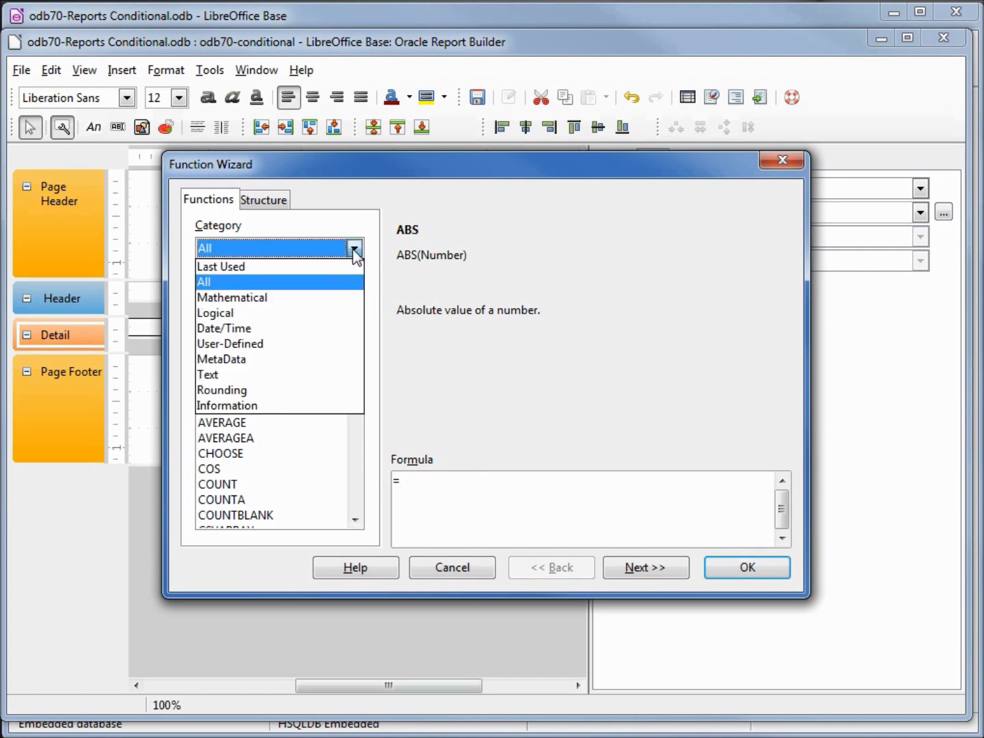
click(243, 314)
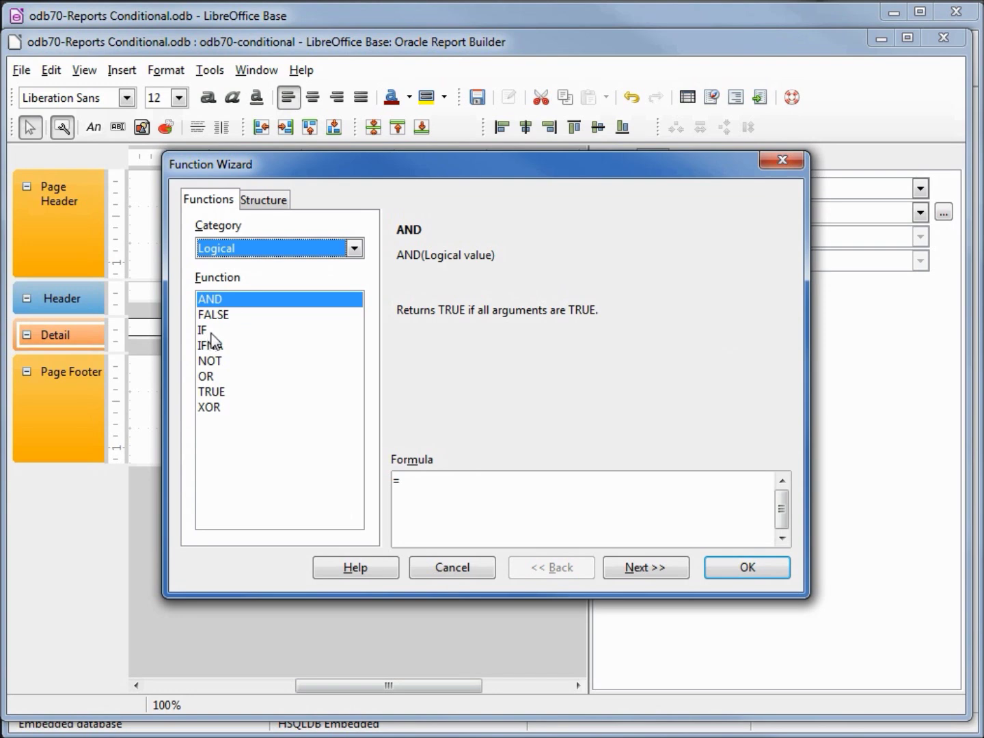
click(212, 333)
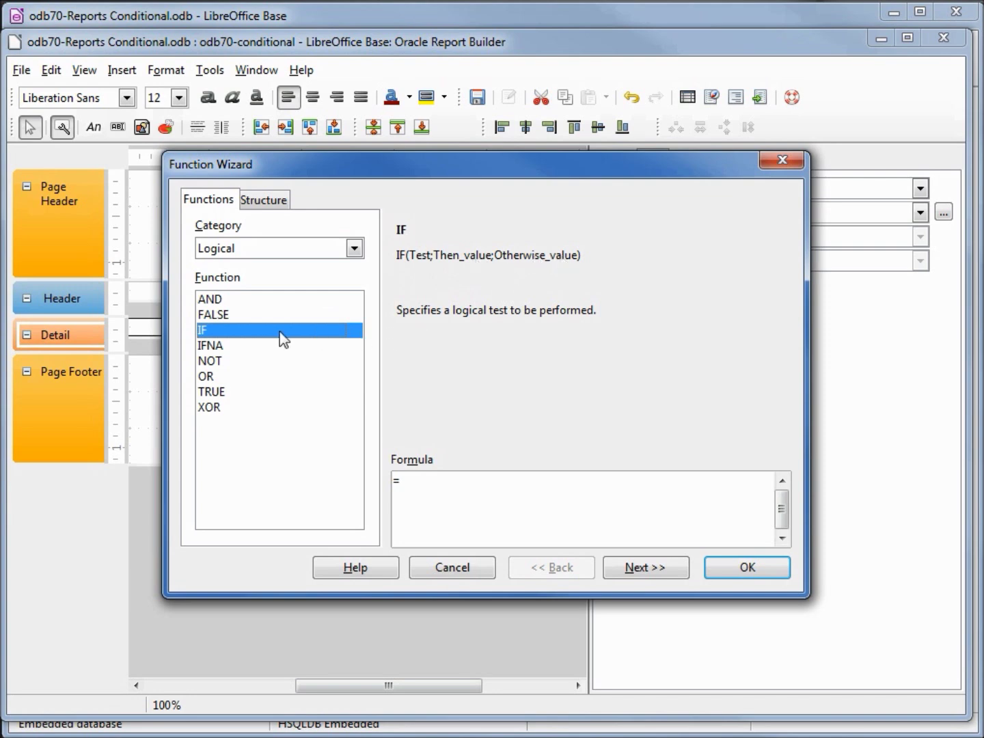
double_click(207, 338)
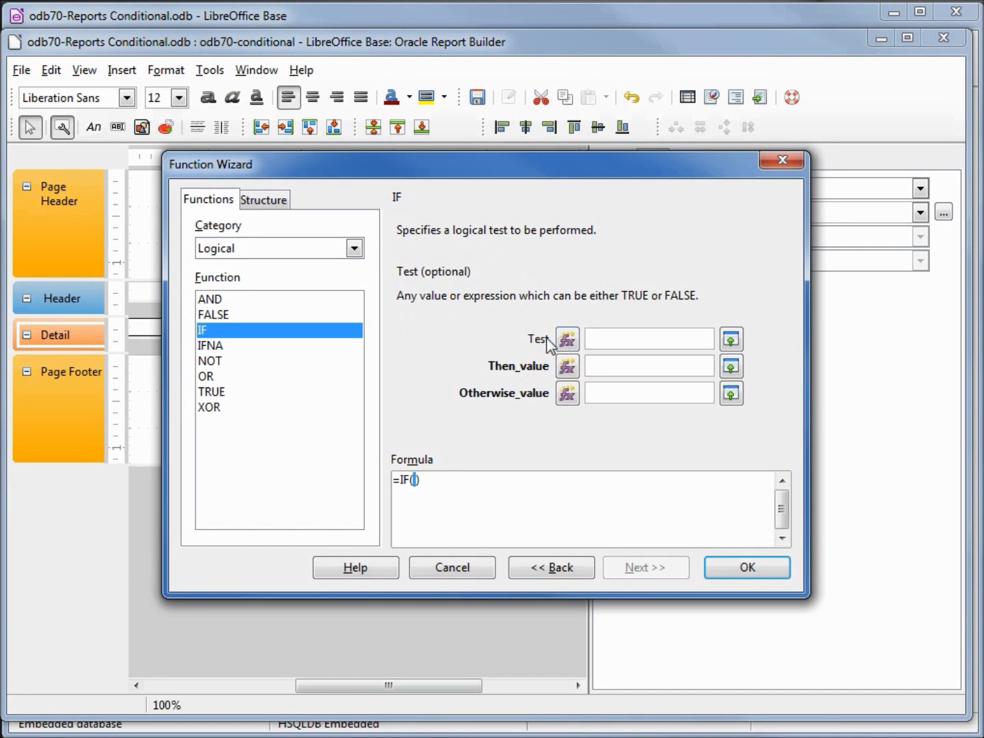
Set the IF function's Test argument to [Department-ID]=6, taking the field from tbl_Employees.
click(730, 339)
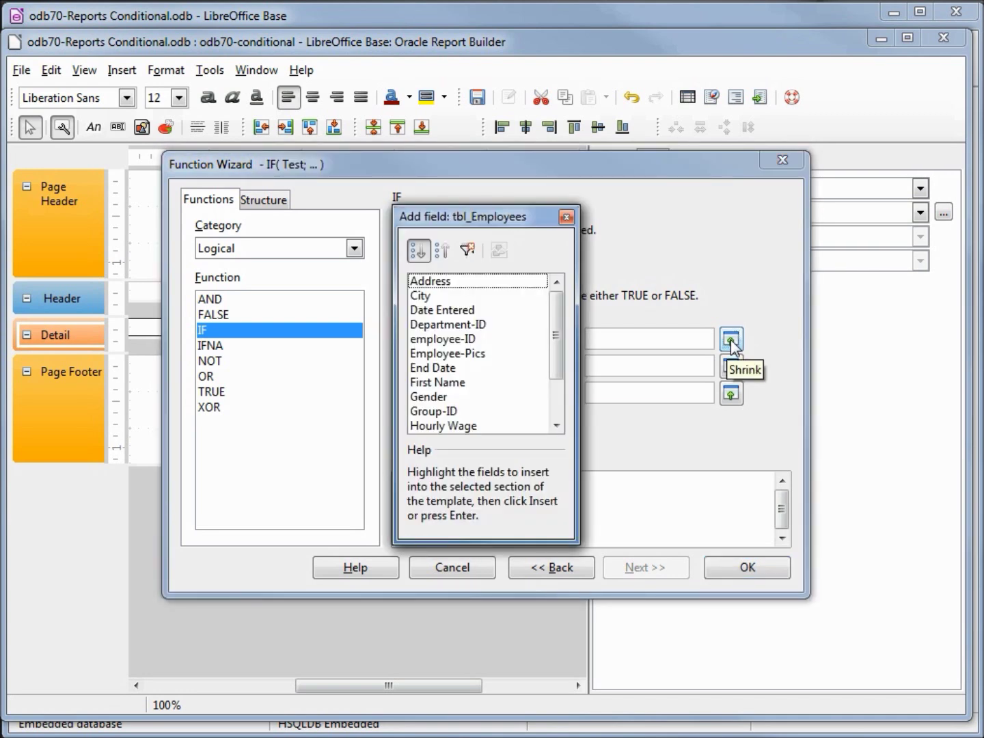
double_click(455, 325)
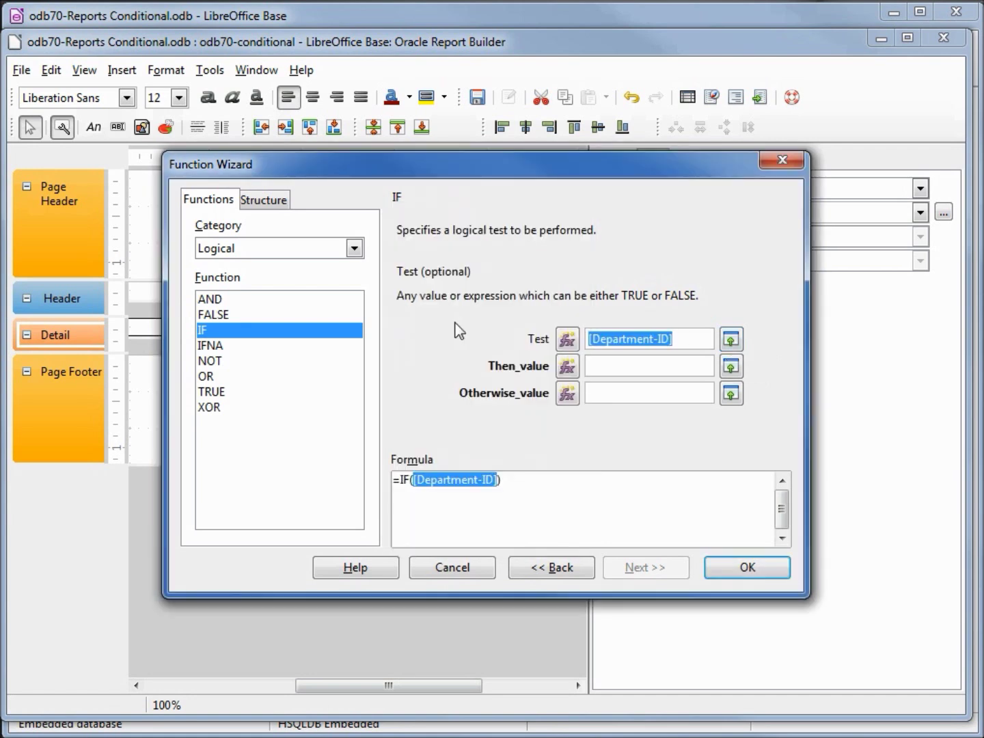
click(687, 342)
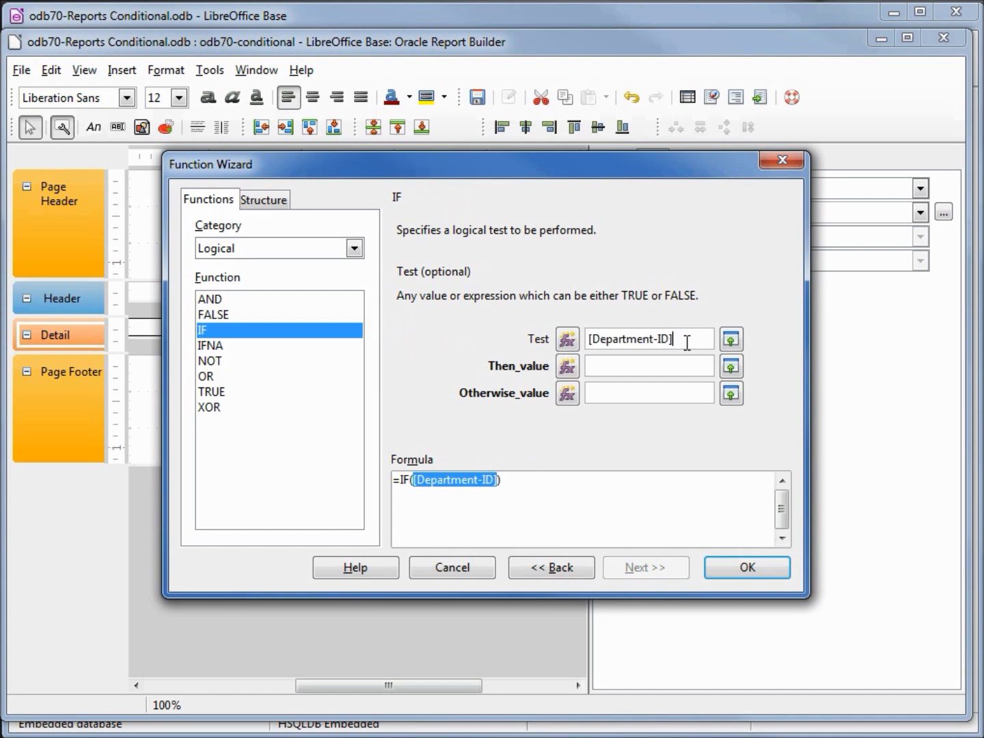
text(=6)
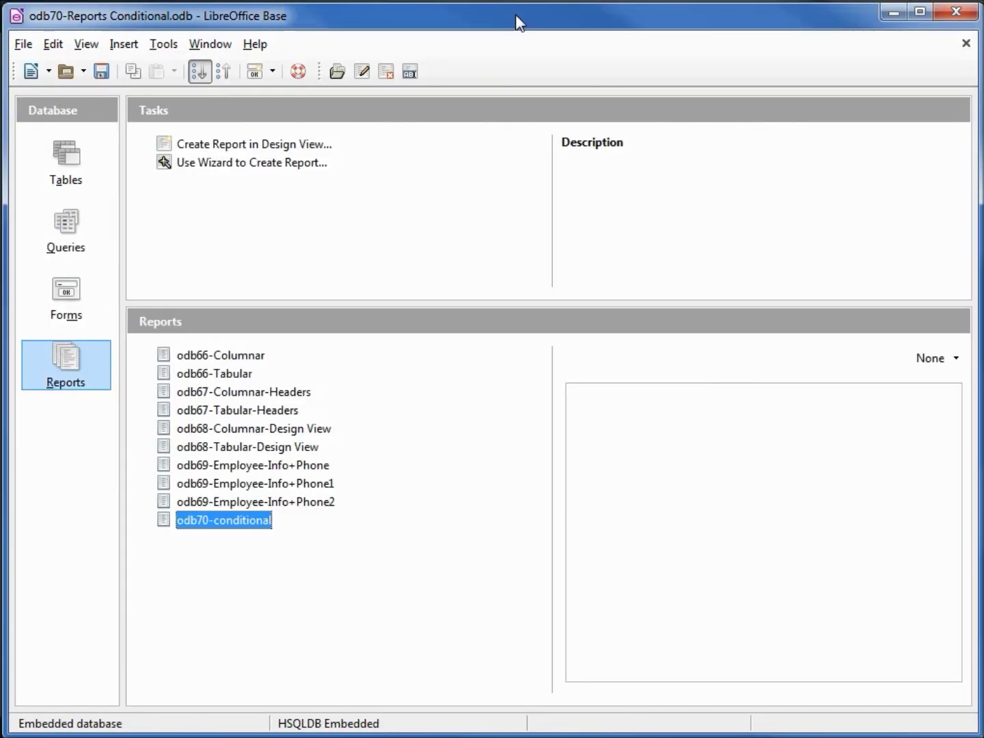
Open the tbl_Department table to look up the department names and their IDs.
click(71, 157)
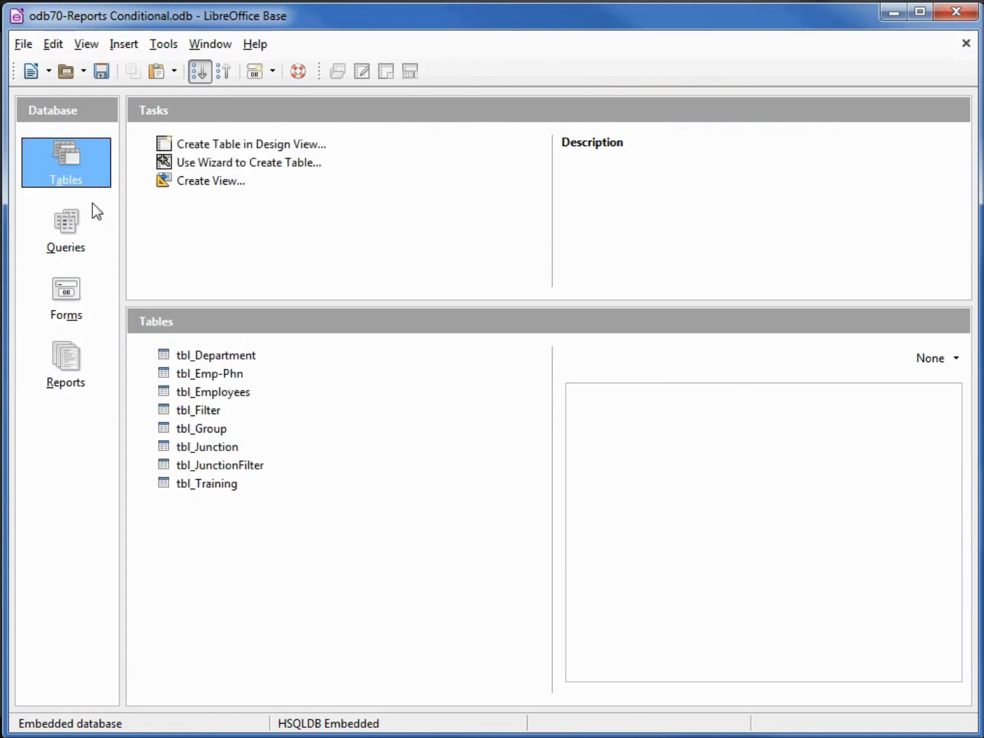
click(210, 354)
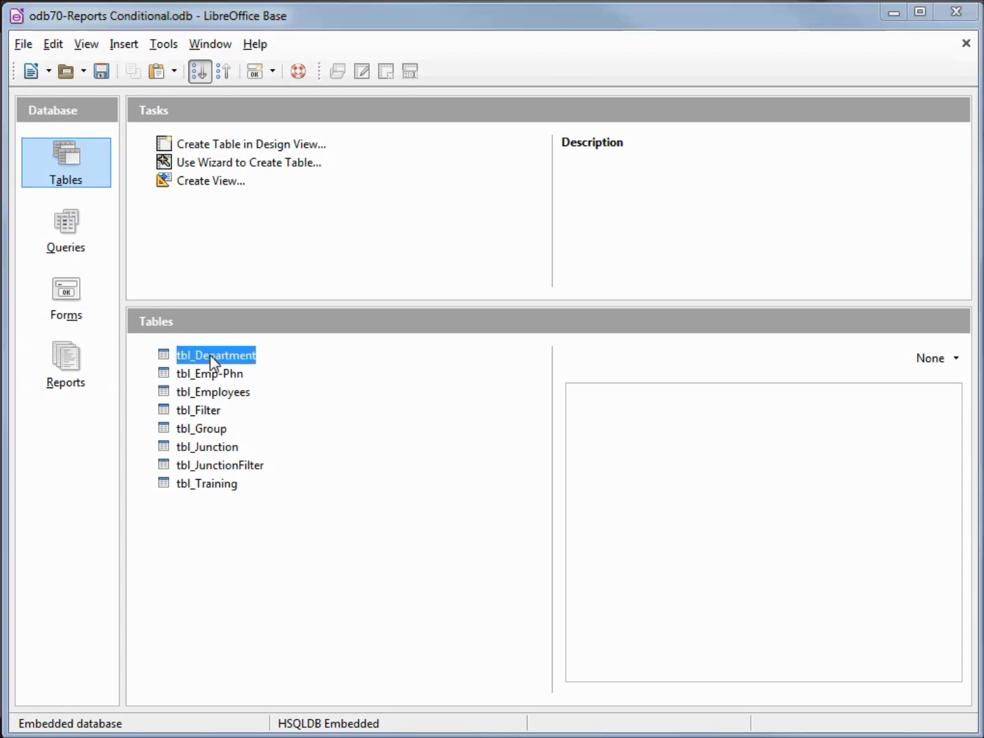
double_click(210, 355)
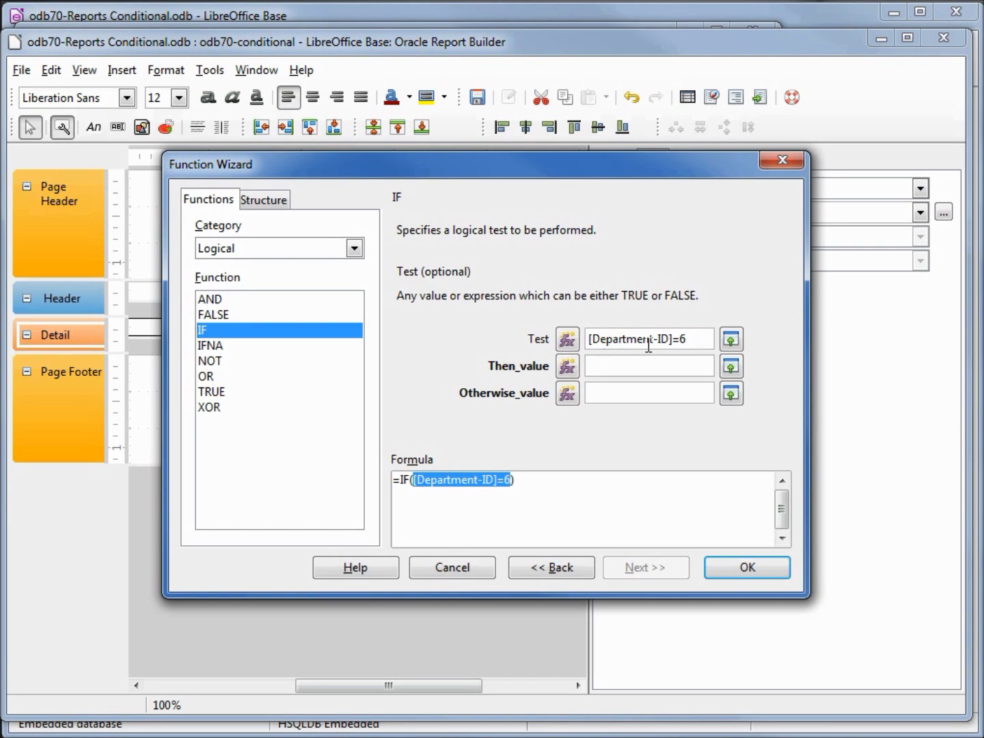
Set the IF function's Then_value to "Security" and Otherwise_value to the [Department-ID] field, and apply the formula.
click(639, 366)
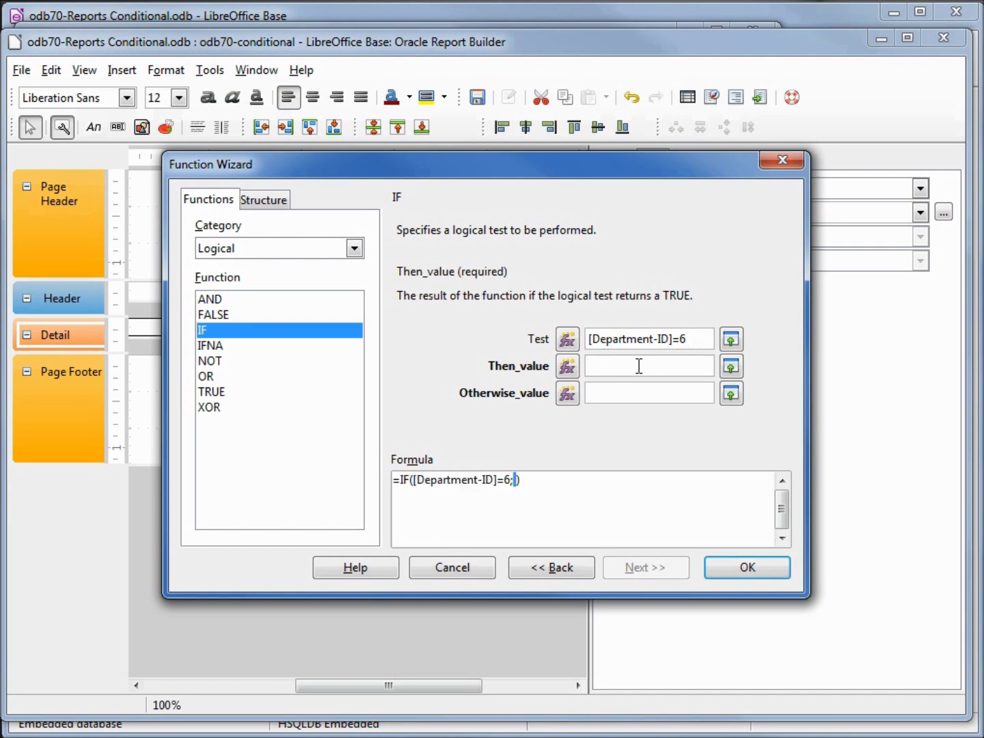
text("Security")
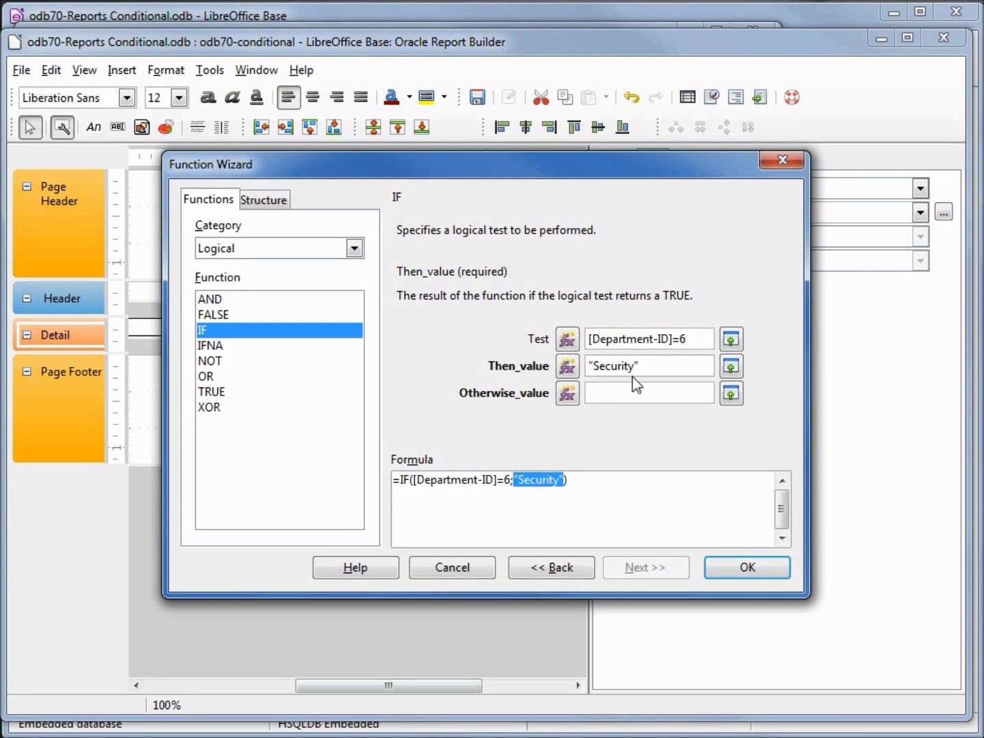
click(633, 394)
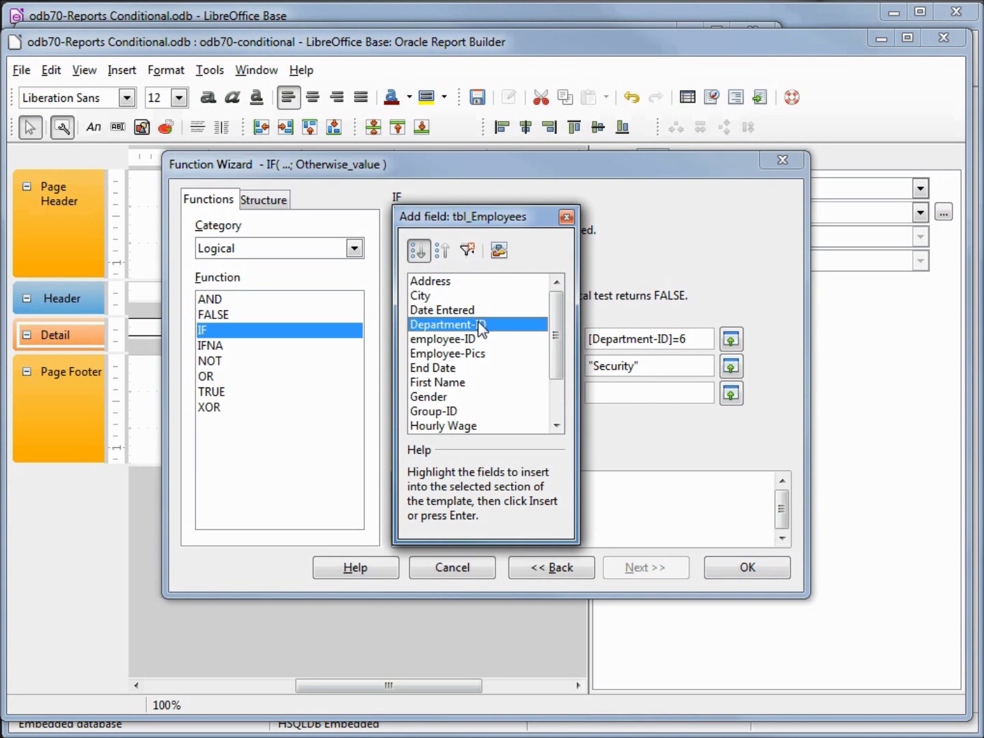
double_click(482, 325)
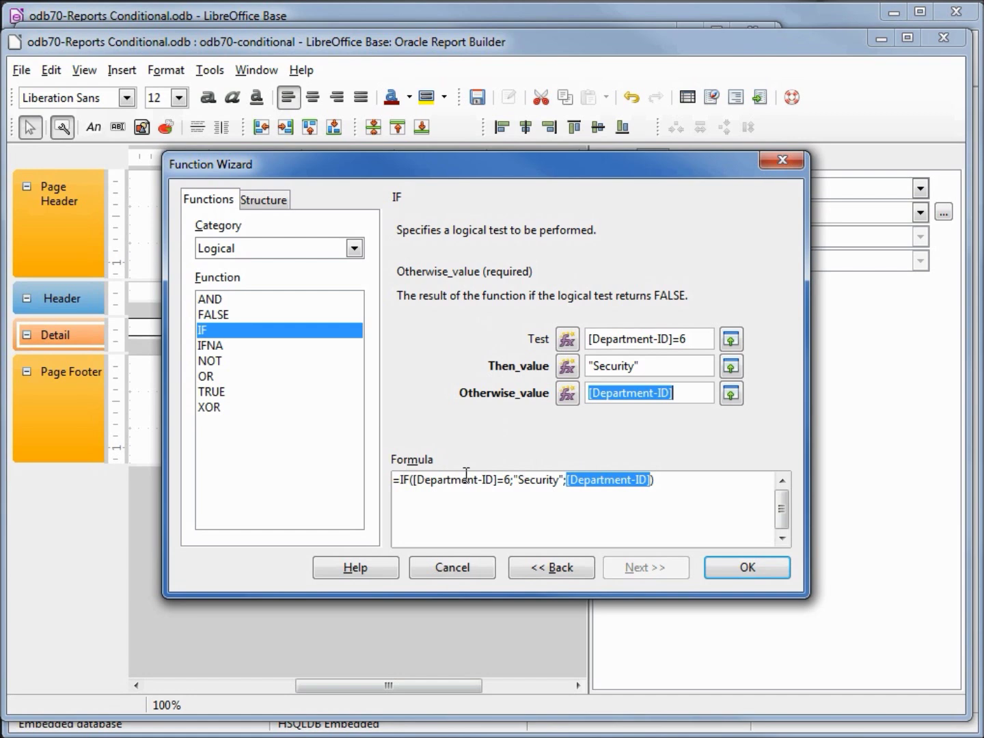
click(581, 482)
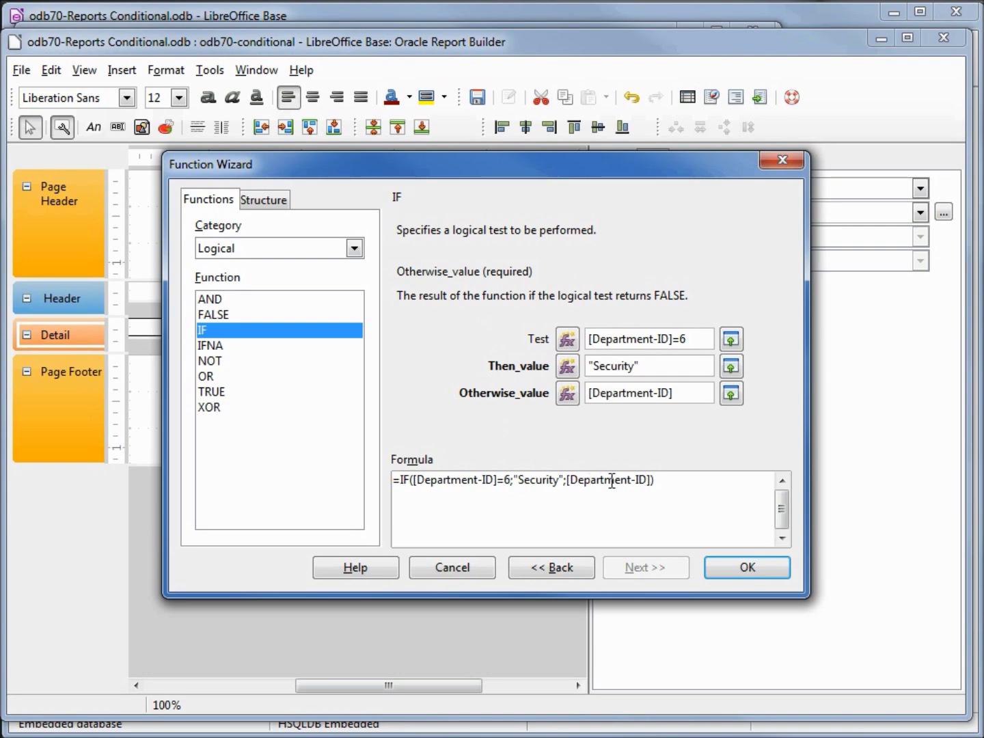
click(747, 567)
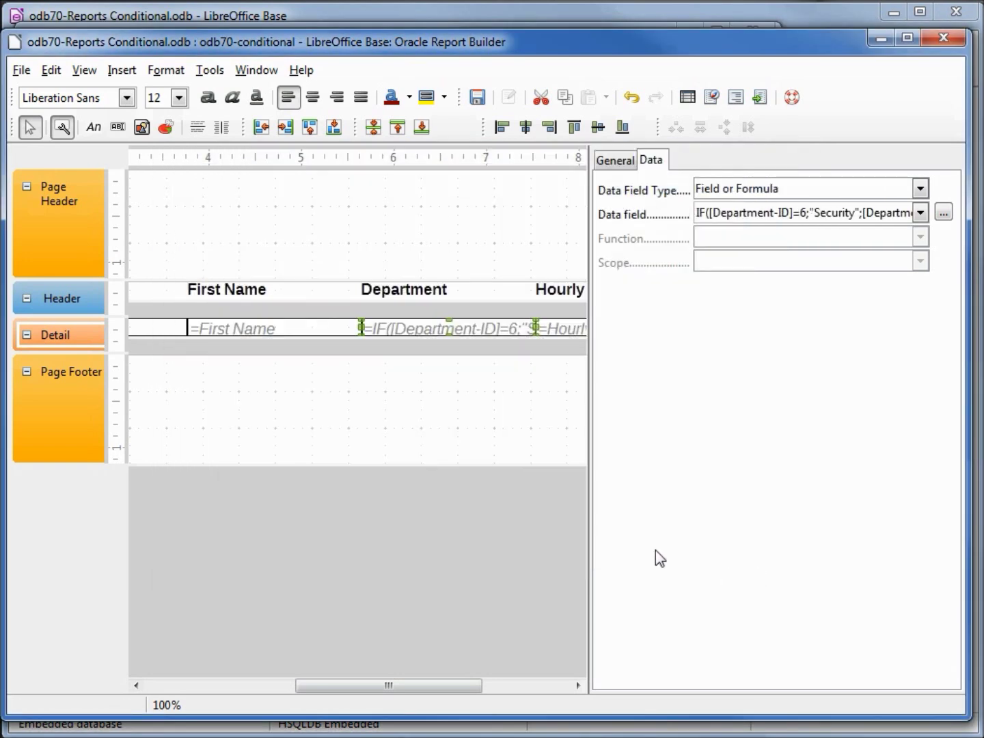
Run the report, check how the Security condition works in the Department column on both pages, and close the output.
click(759, 98)
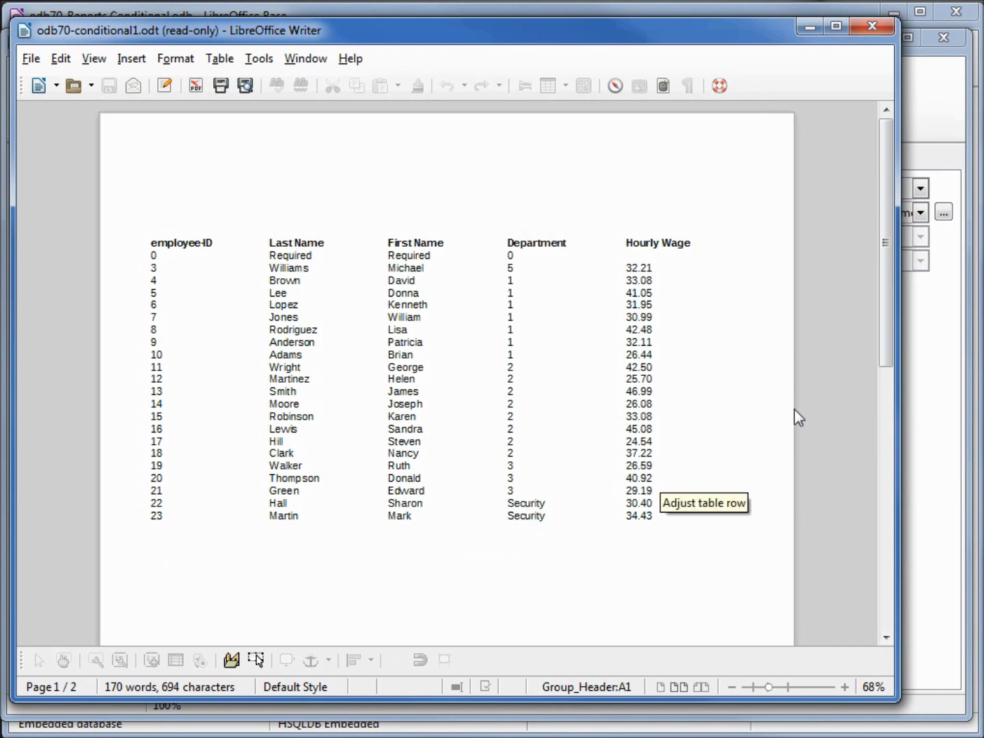
drag(885, 299, 889, 509)
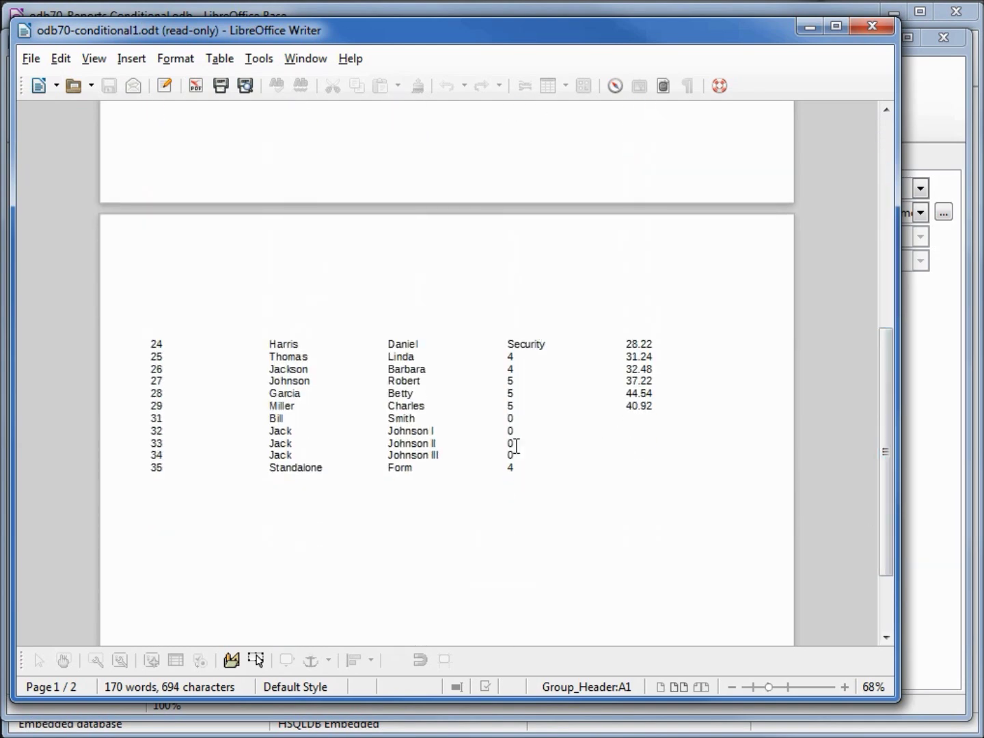
click(871, 26)
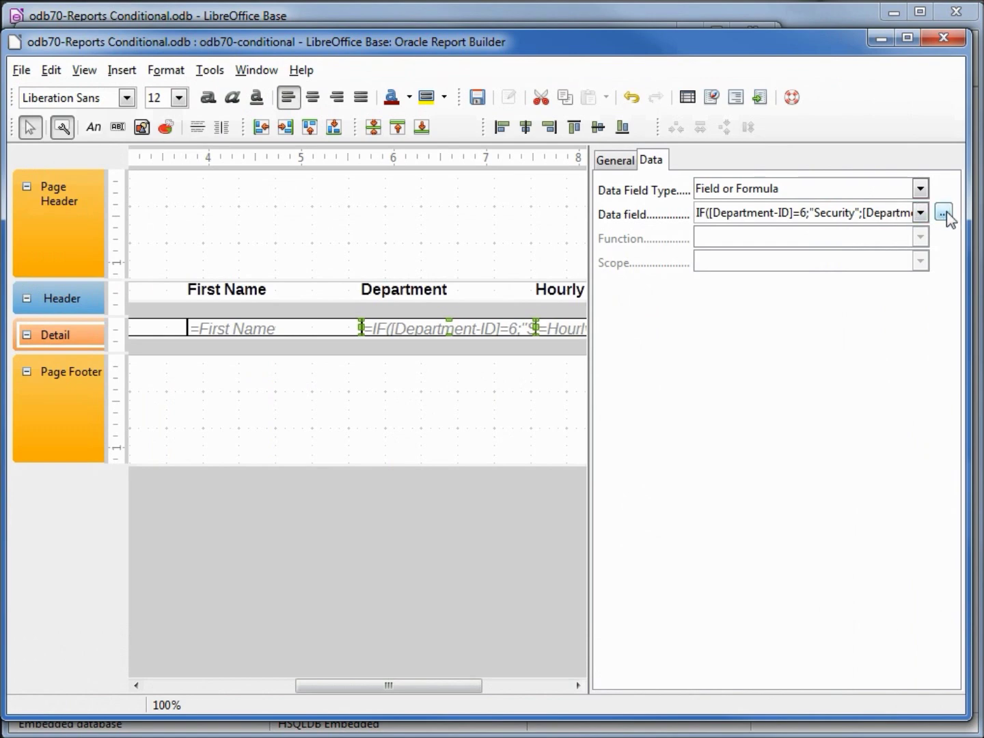
Reopen the department field's formula and replace the [Department-ID] Otherwise_value with a nested IF function.
click(944, 214)
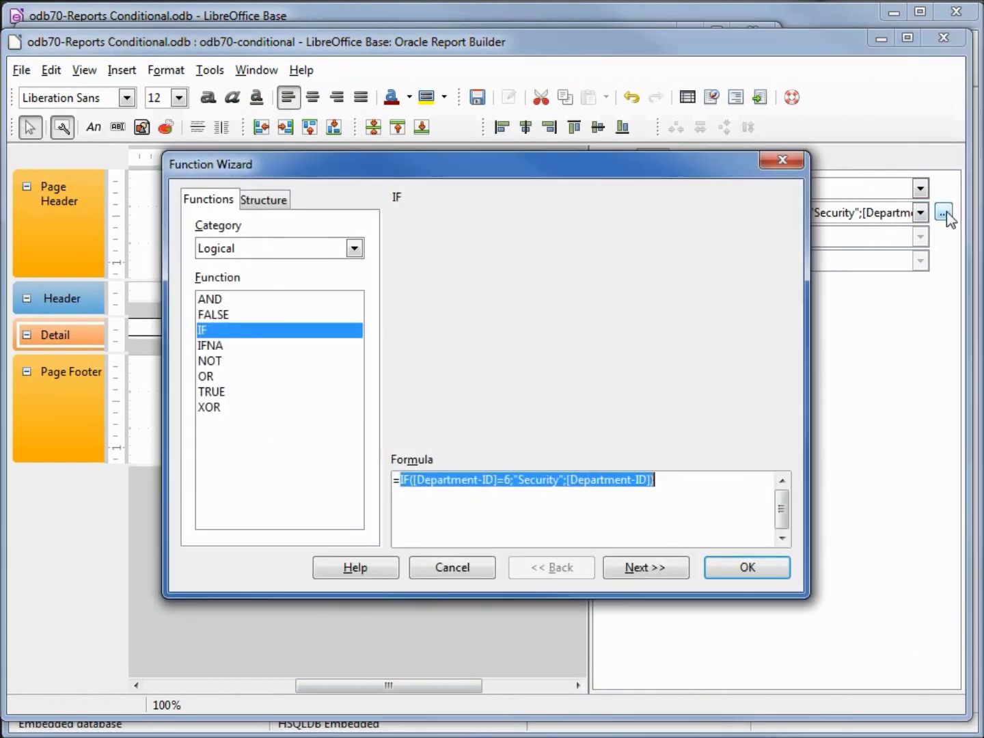
click(569, 480)
key(Left)
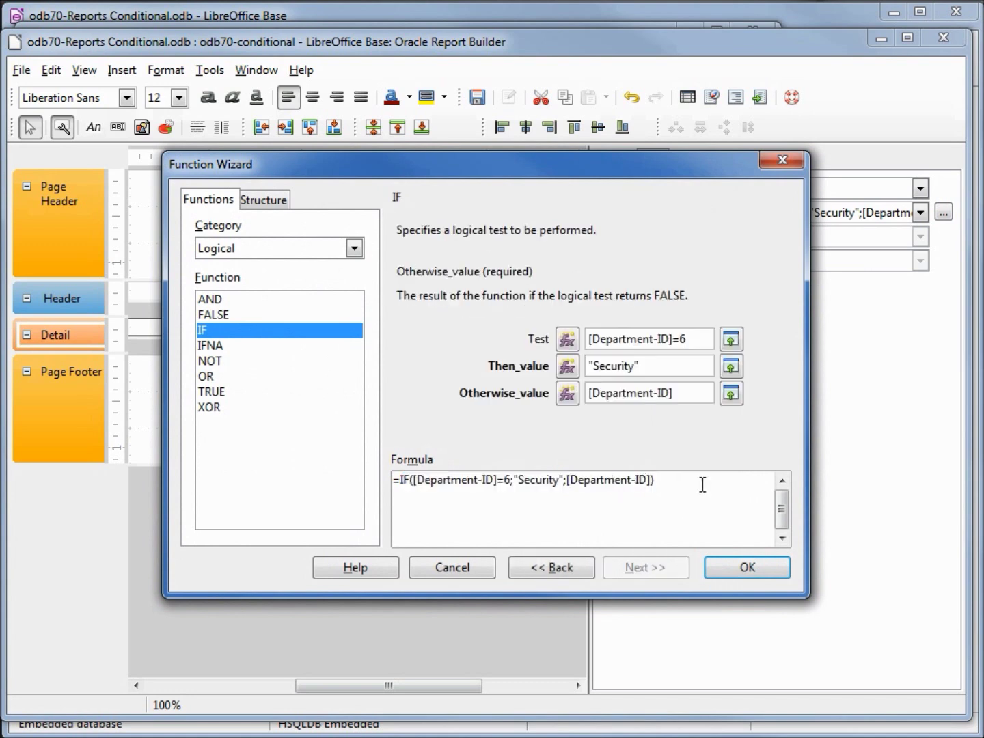
key(Right)
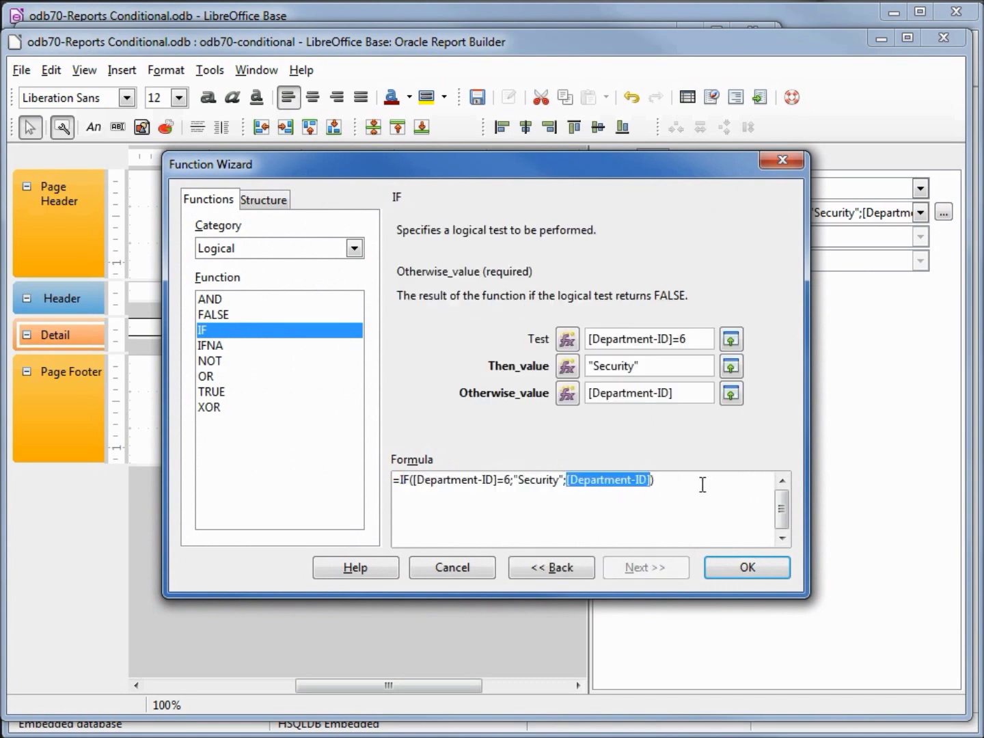
key(Delete)
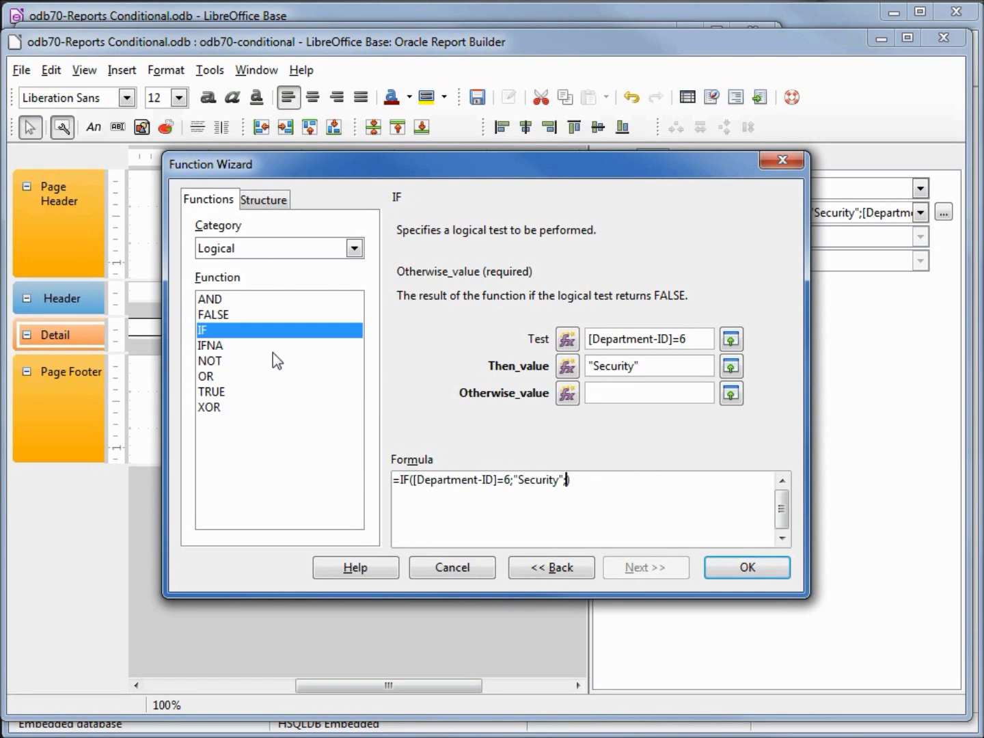
double_click(213, 332)
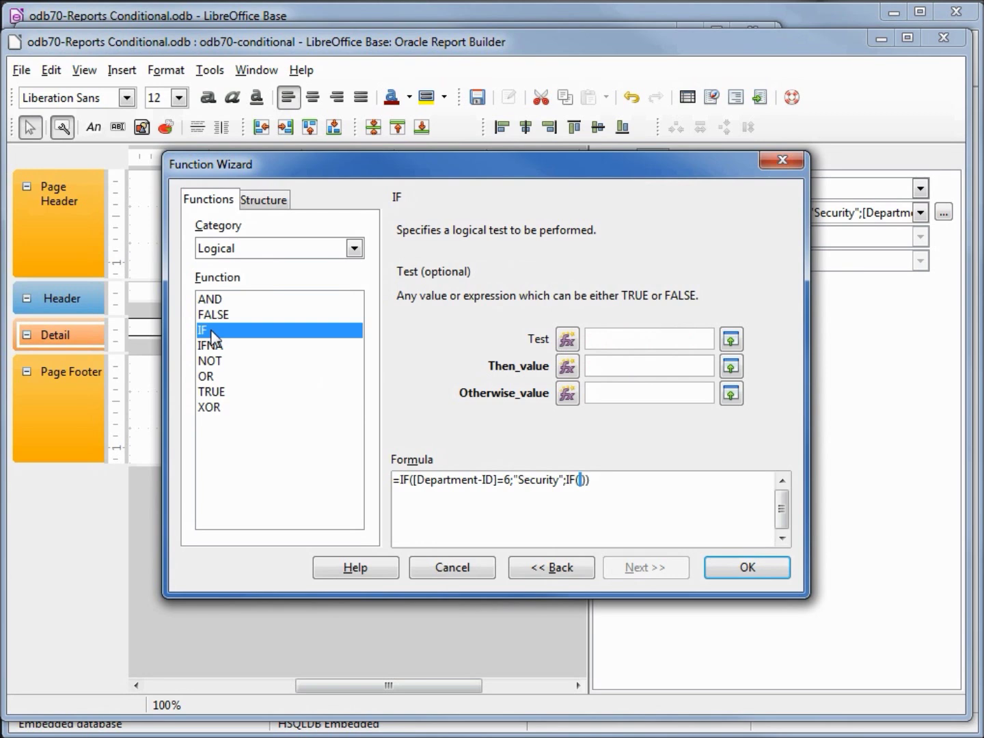
Set the nested IF function's Test argument to [Department-ID]=5, taking the field from tbl_Employees.
click(730, 341)
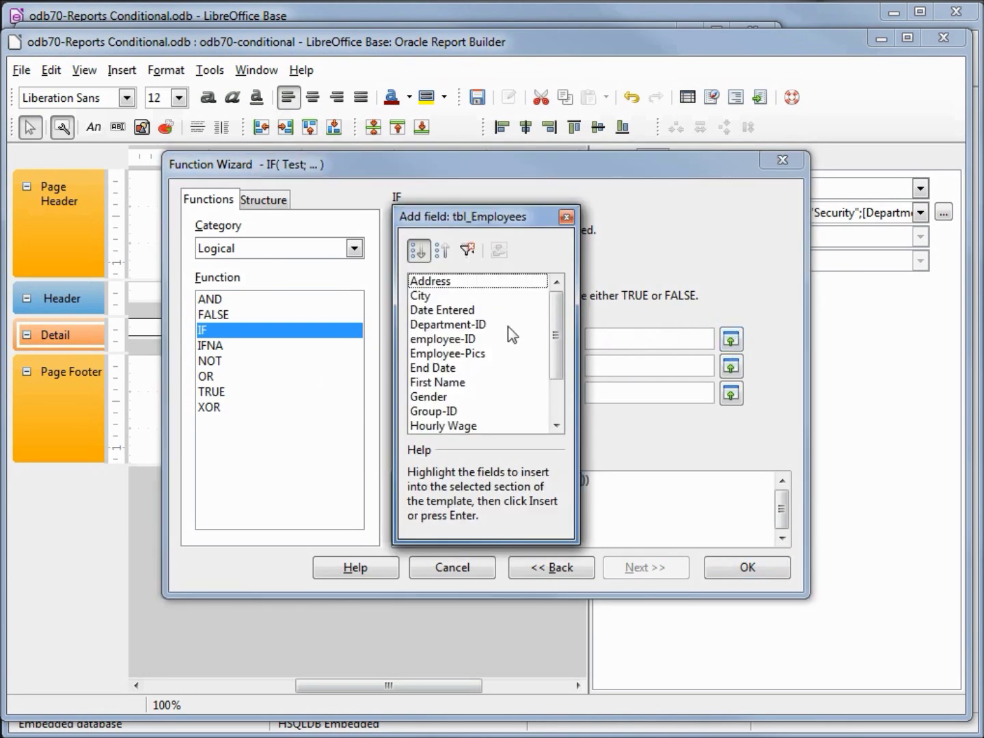
double_click(481, 322)
click(702, 339)
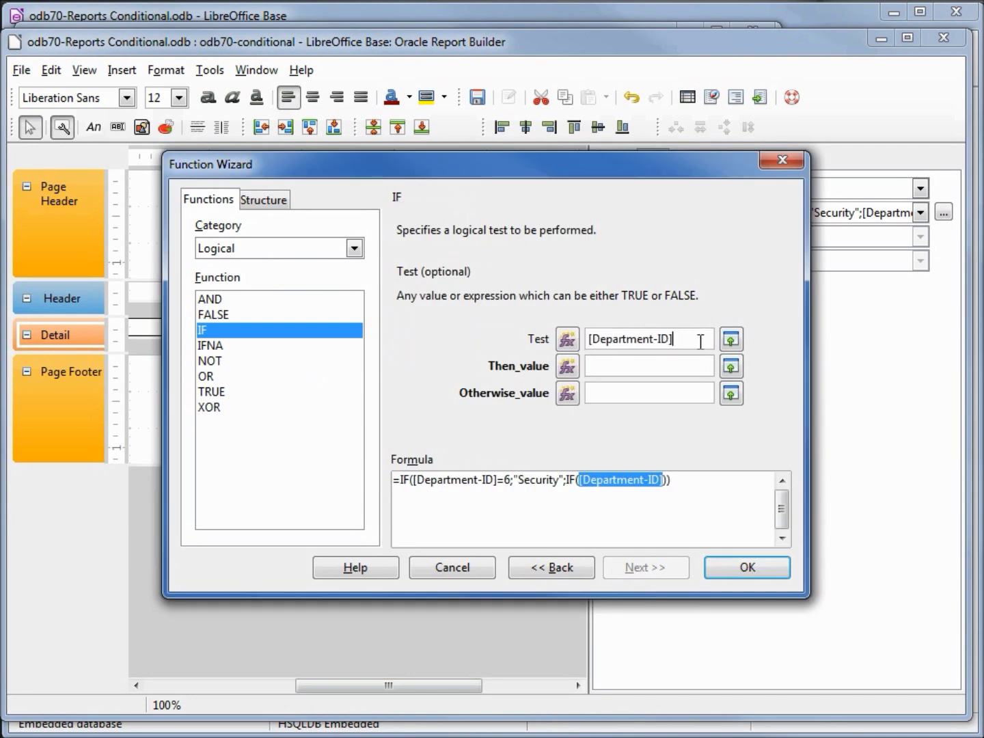
text(=5)
Set the nested IF's Then_value to "Marketing" and Otherwise_value to the [Department-ID] field, and apply the formula.
click(700, 370)
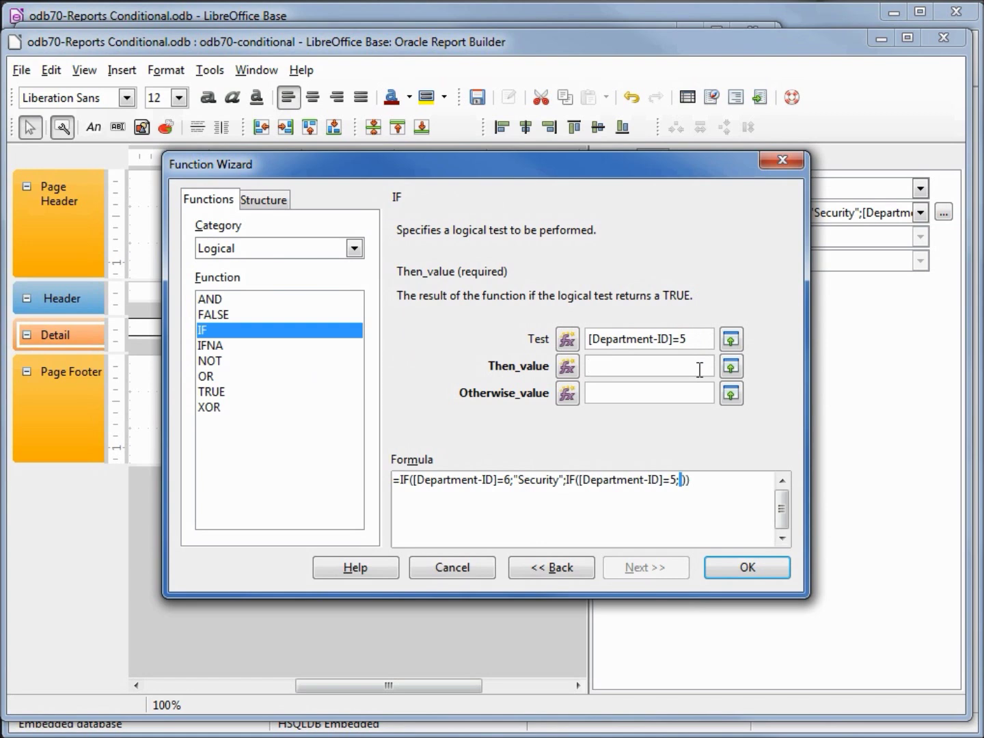
text("Marketing)
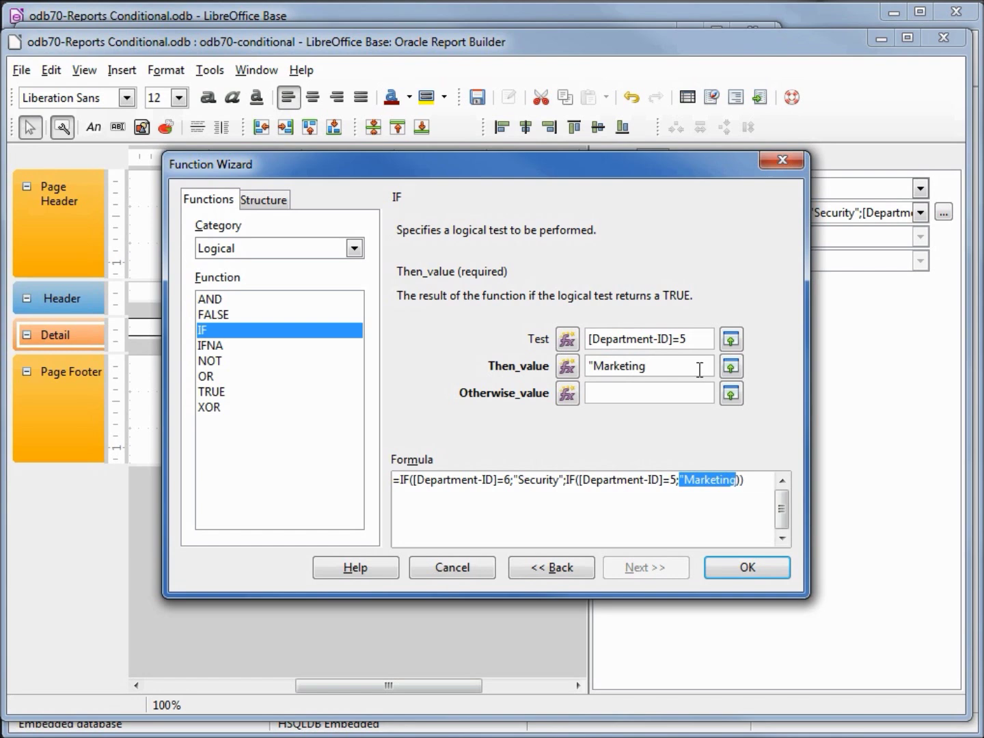
text(")
click(730, 393)
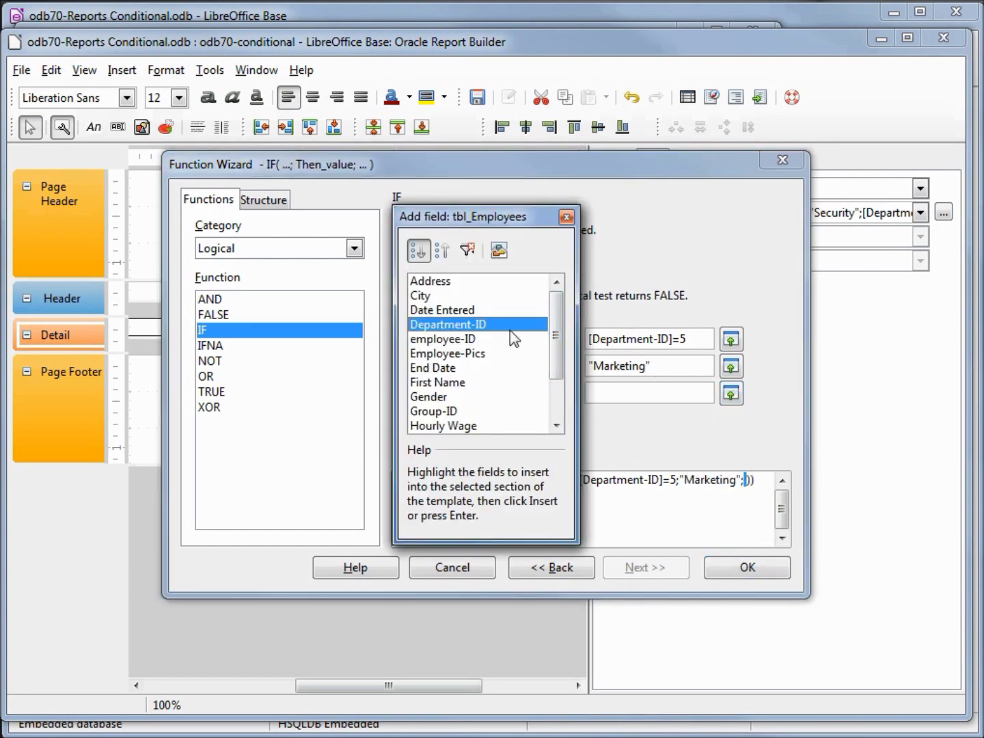
double_click(483, 331)
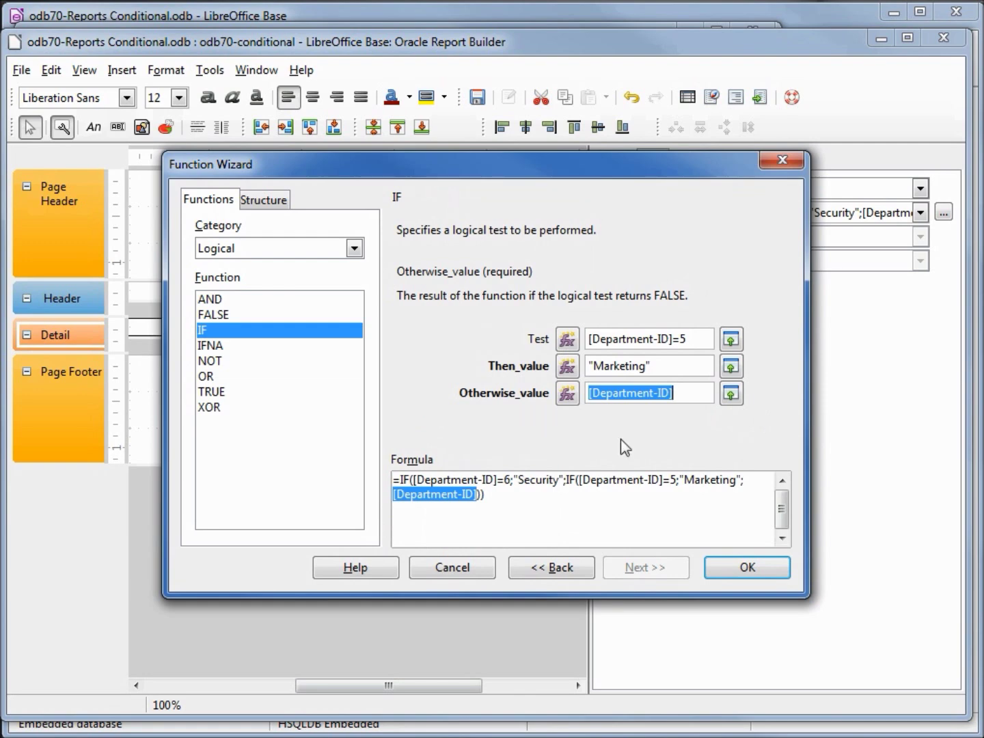
click(748, 568)
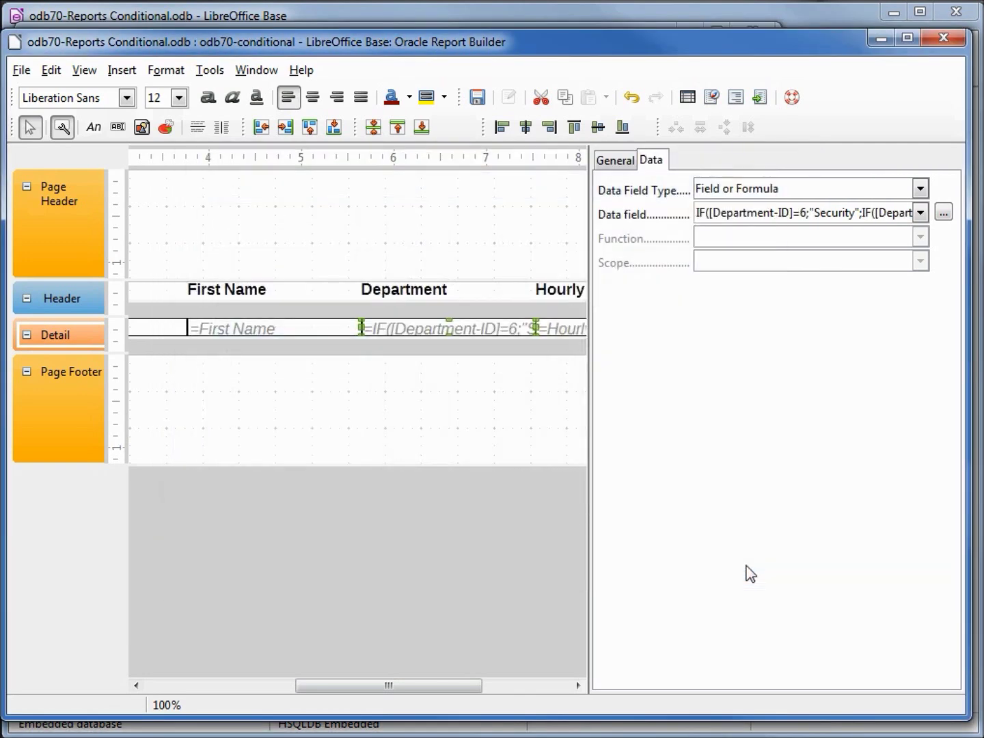
Run the report again, check the Marketing condition in the Department column on both pages, and close the output.
click(758, 99)
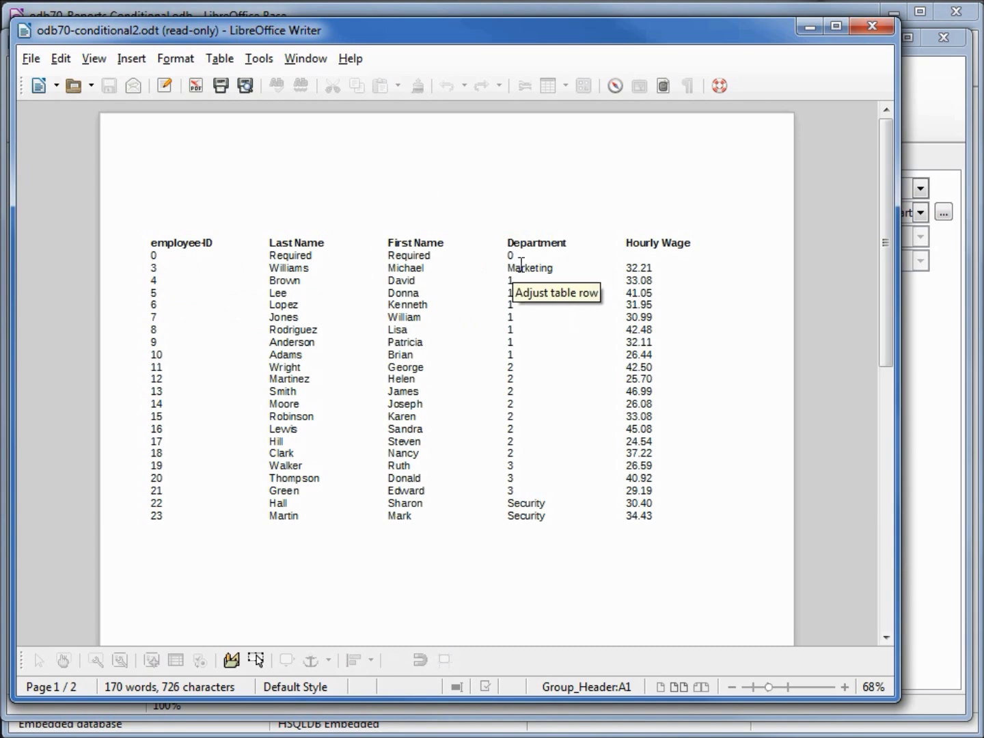
drag(893, 183, 877, 424)
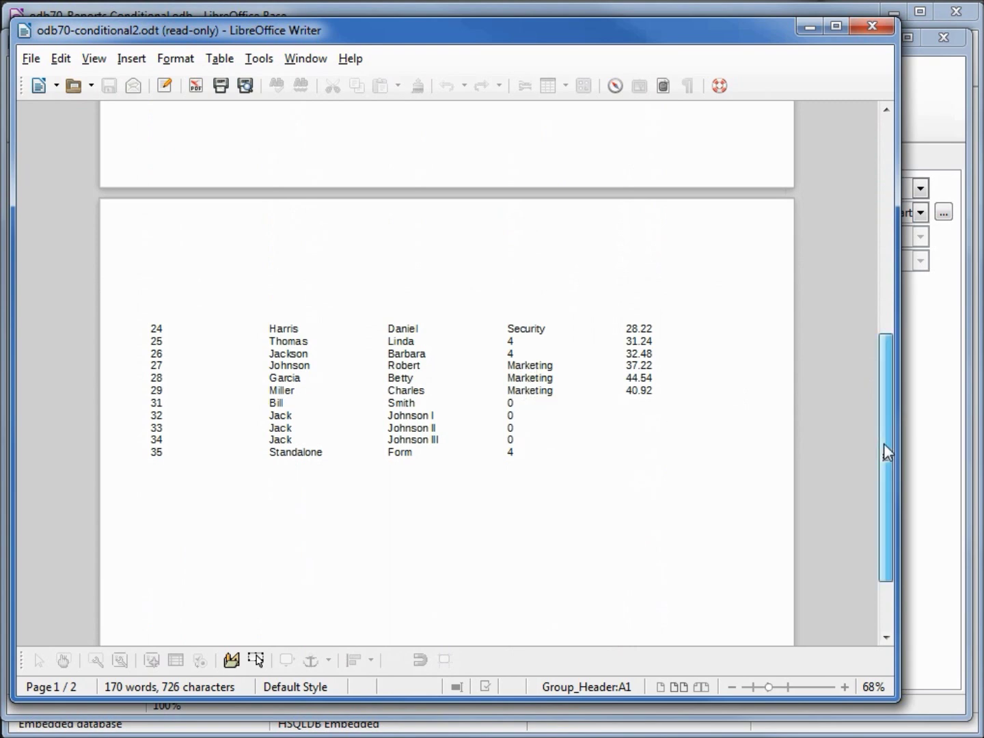
drag(884, 444, 862, 165)
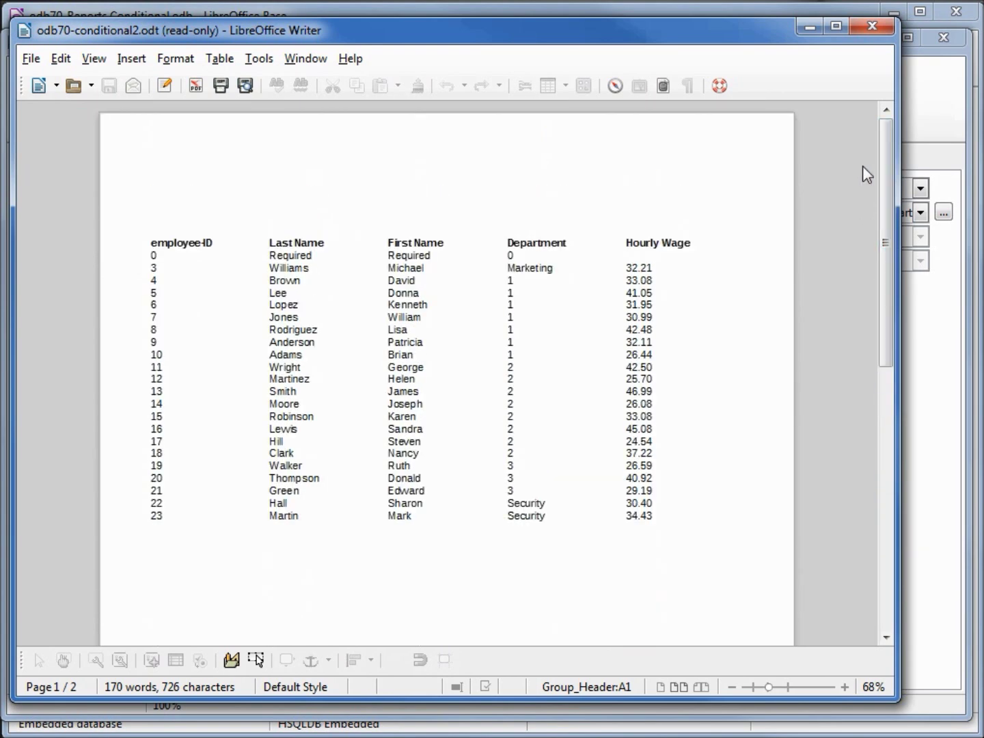
click(871, 31)
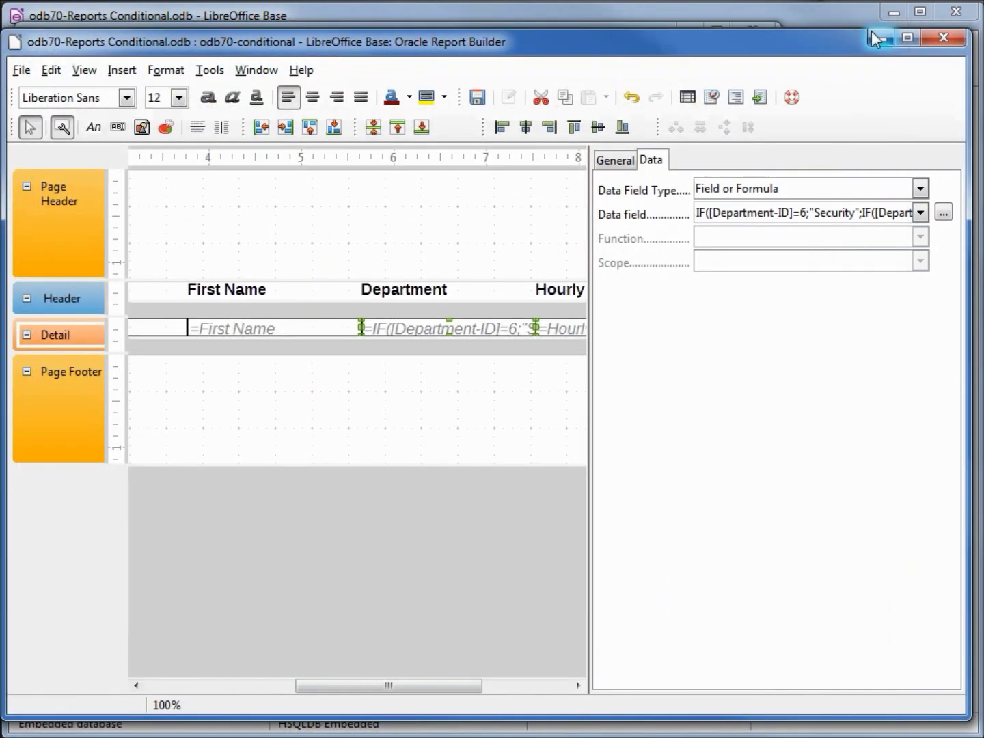
Reopen the department field's formula in the Function Wizard and copy the complete nested IF formula from odb70-Department-ID.txt in Notepad.
click(944, 213)
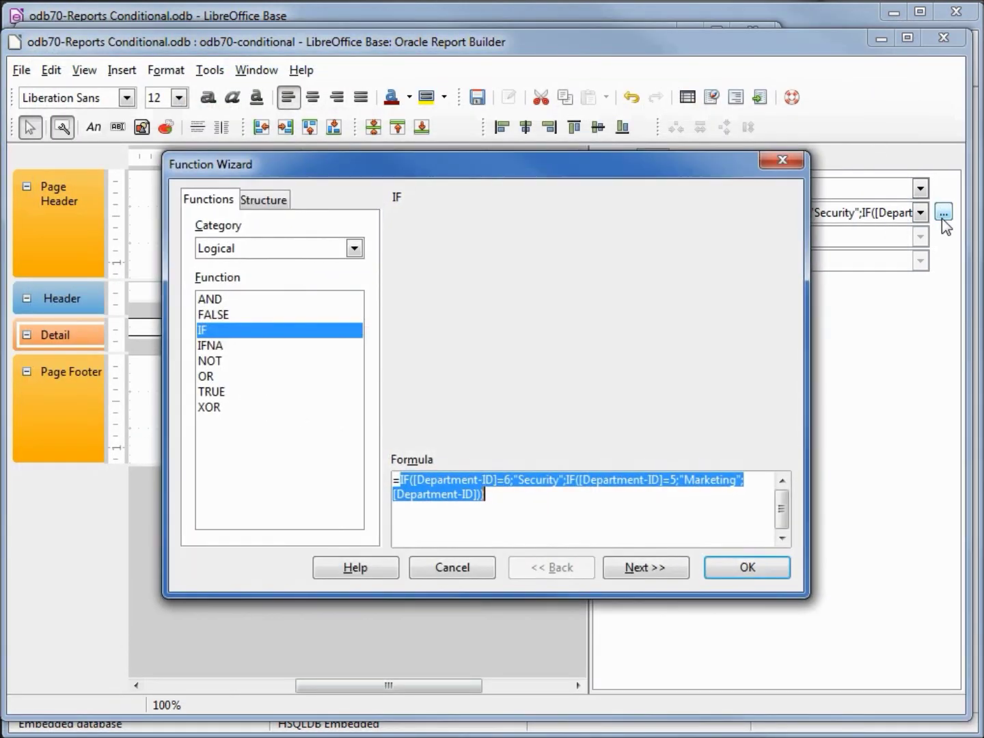
click(510, 508)
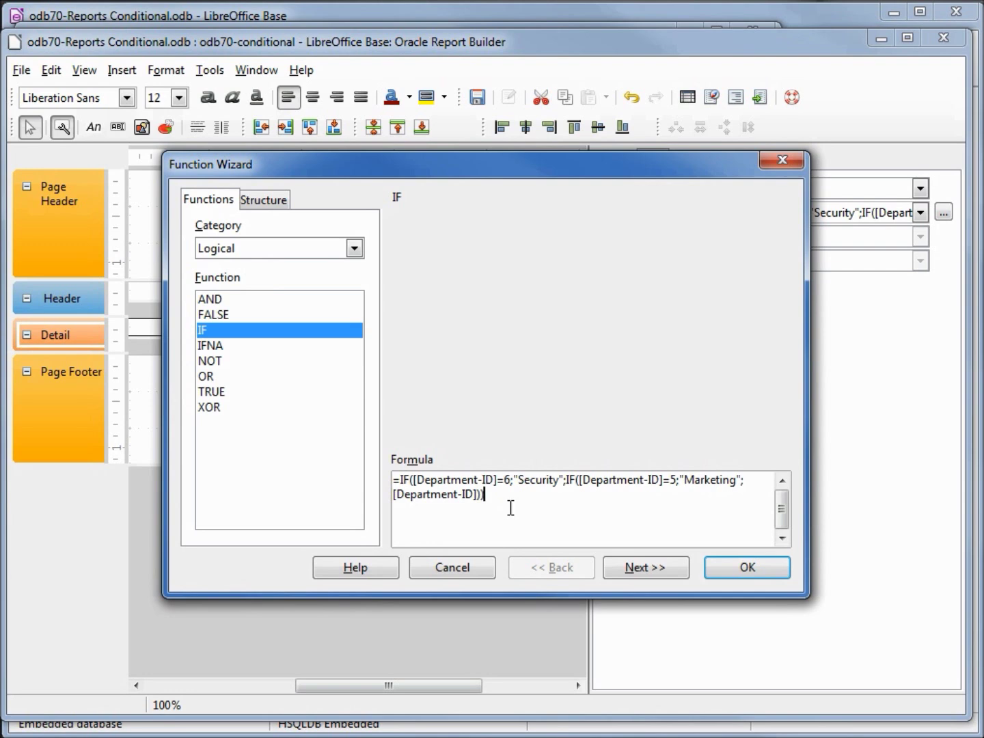
drag(983, 307, 909, 185)
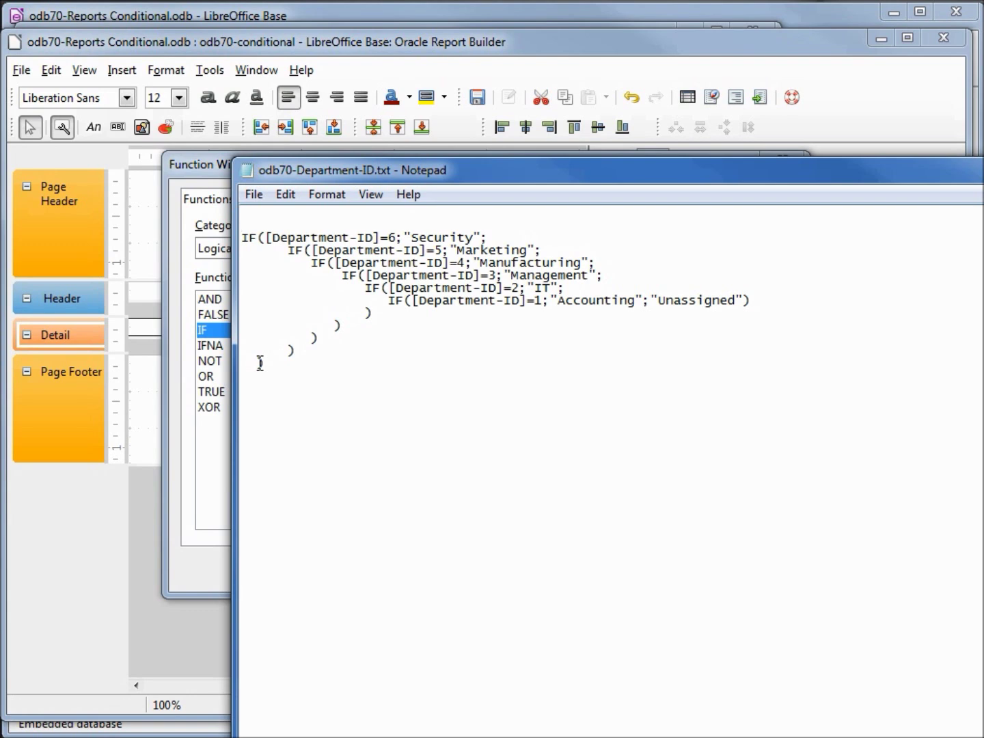
drag(265, 363, 233, 228)
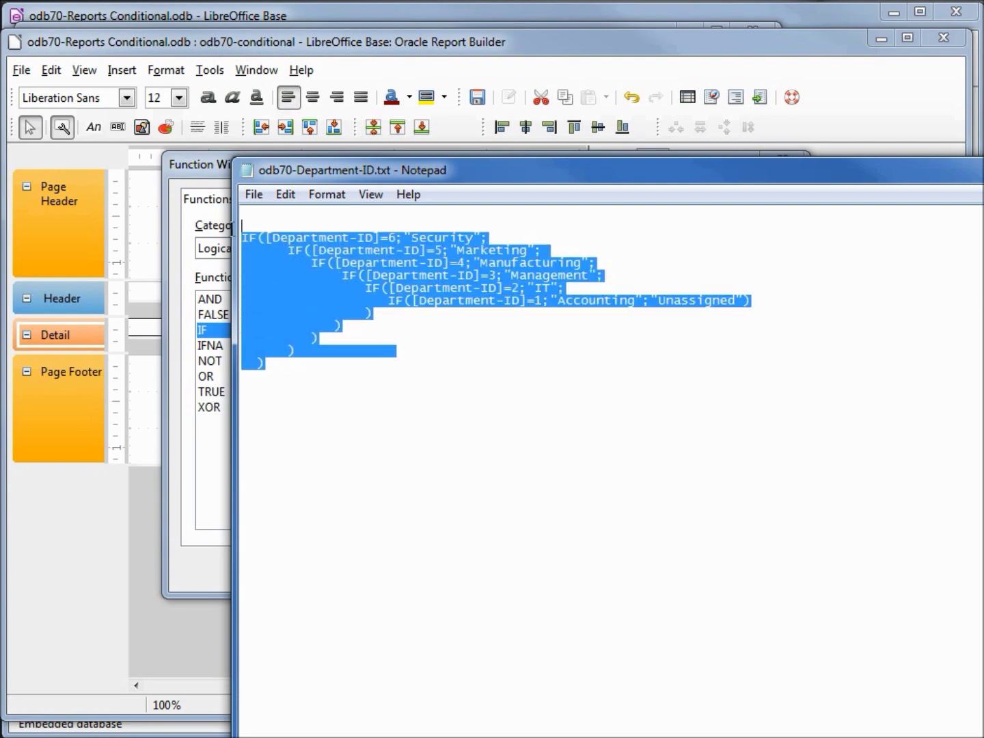
right_click(347, 263)
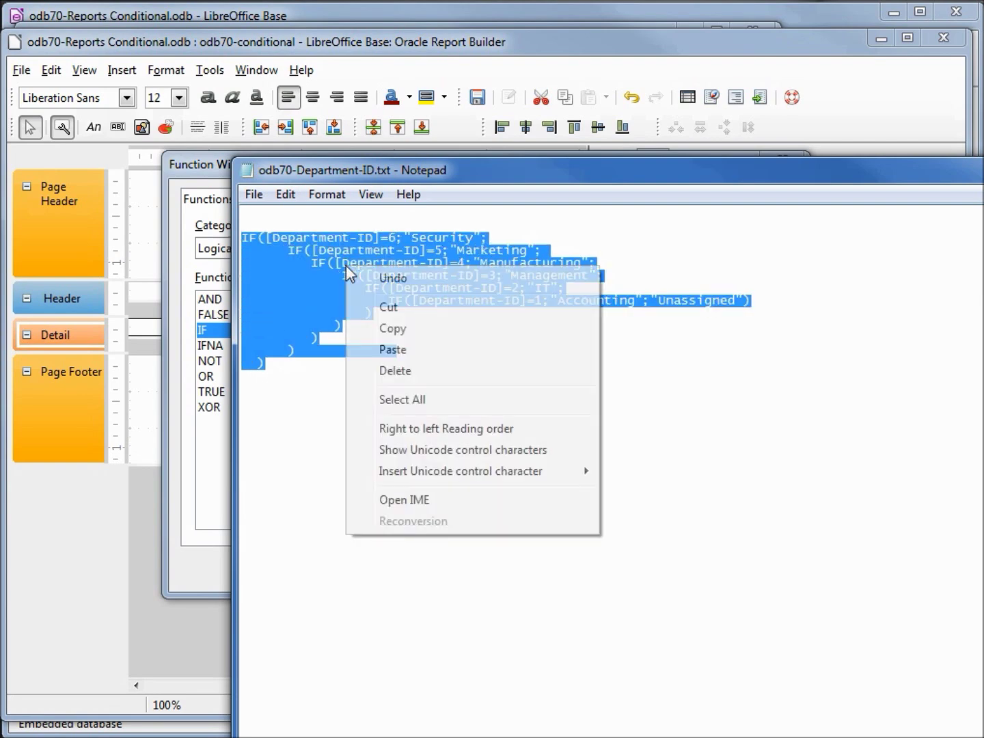
click(400, 333)
Back in the Function Wizard, replace the formula after the equals sign with the copied nested IF formula, remove its leading line break, and apply it.
key(alt+Tab)
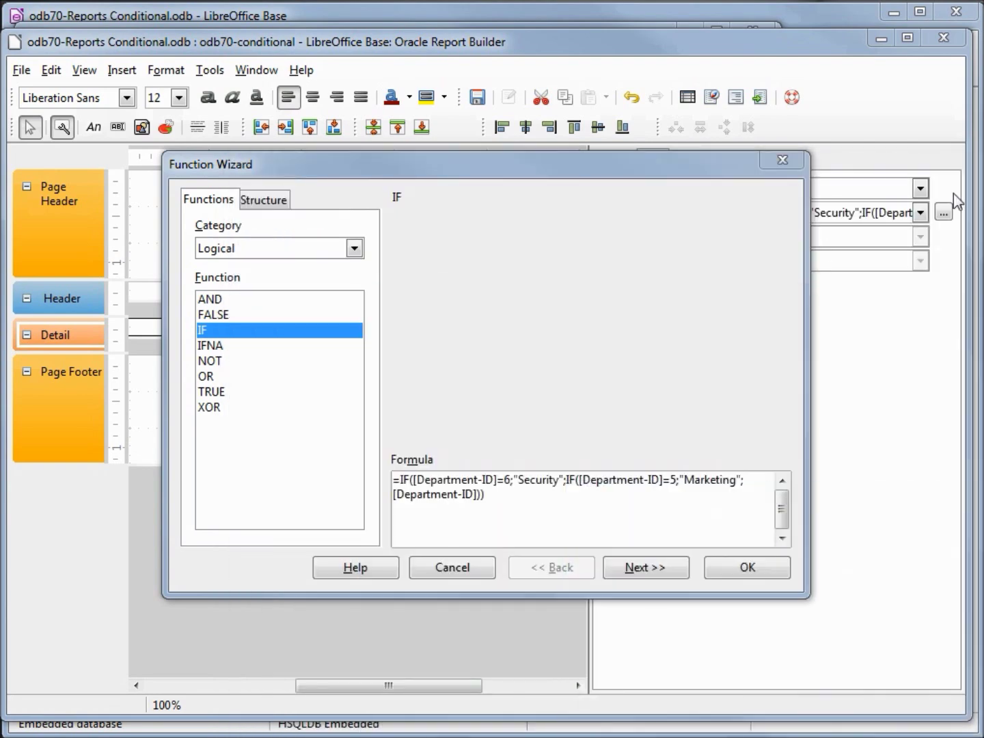
drag(520, 493, 337, 477)
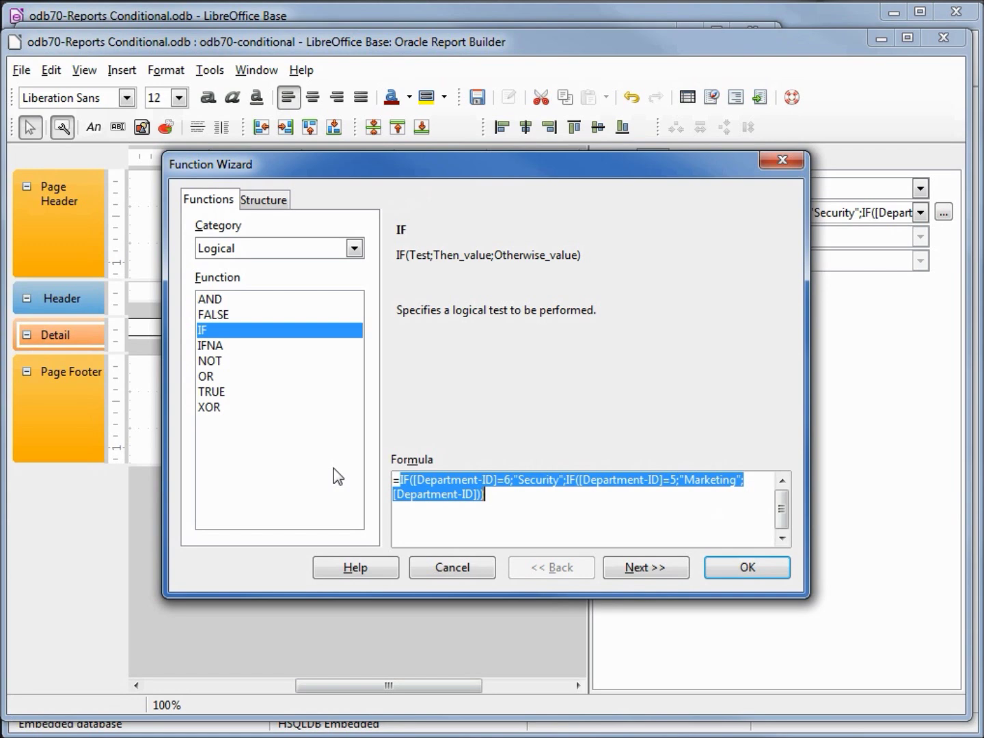
key(ctrl+v)
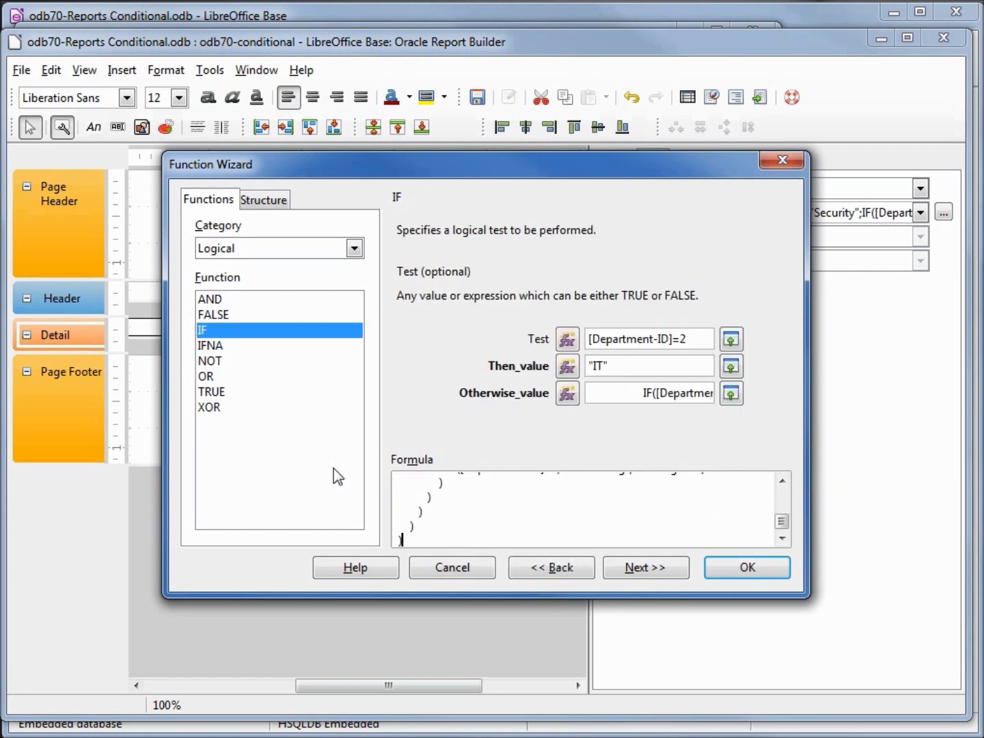
key(Up)
key(Up)
key(Up)
key(Up)
key(Up)
key(Up)
key(Up)
key(Up)
key(Up)
key(Up)
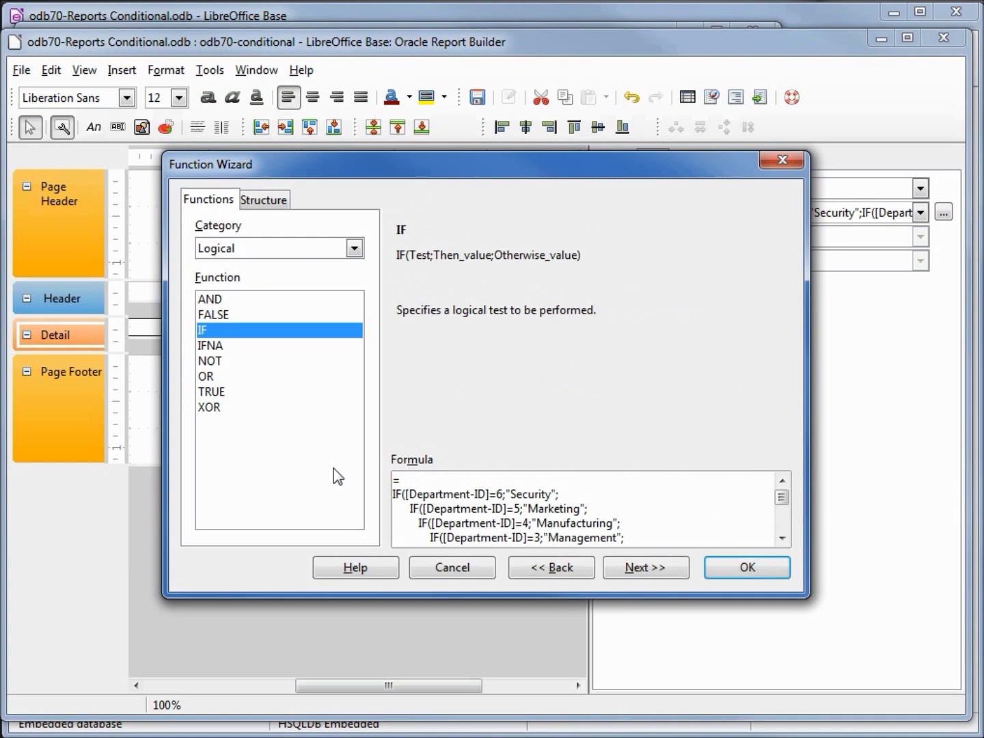
key(Delete)
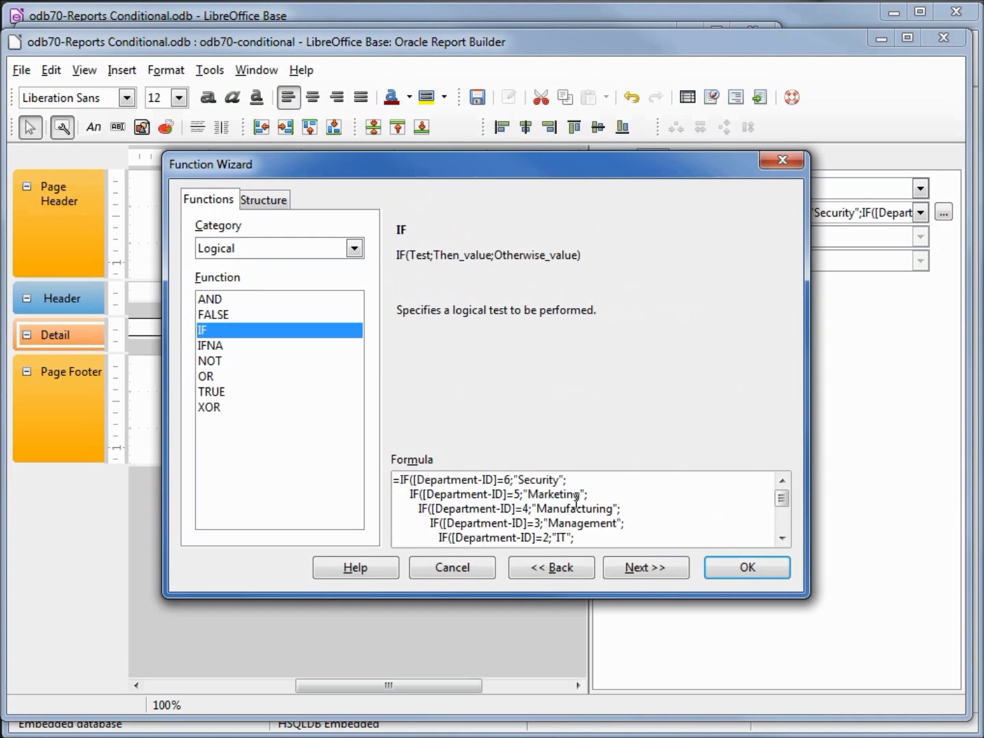
click(738, 569)
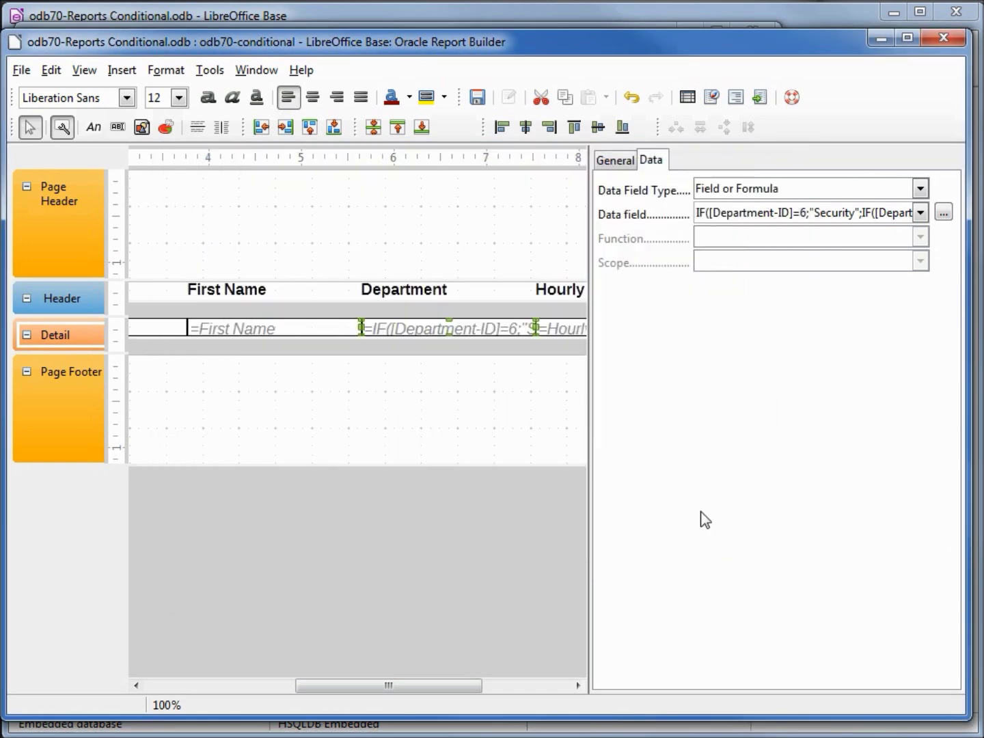
Reopen the department field's formula in the Function Wizard, review the complete nested IF expression, and close the wizard.
click(943, 214)
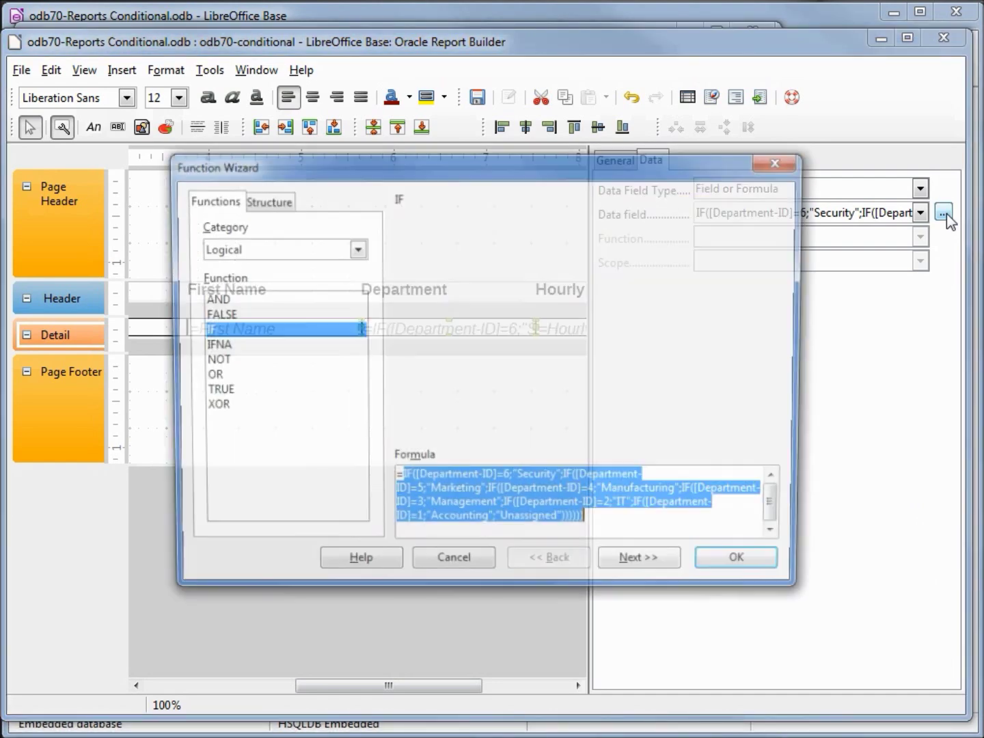
click(553, 507)
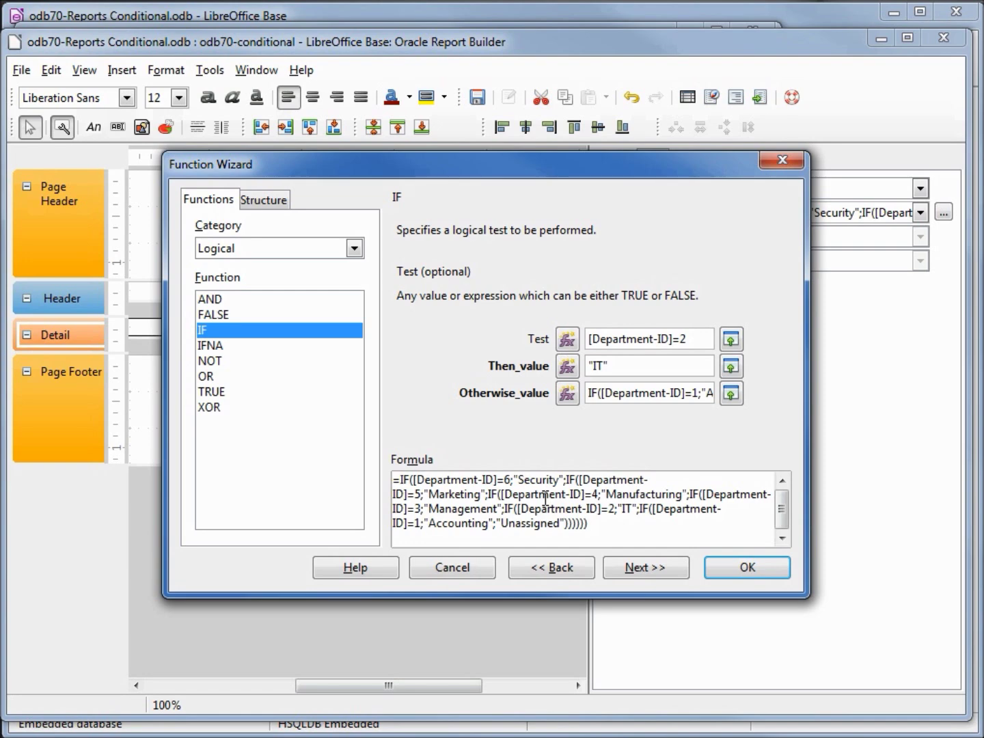
click(737, 566)
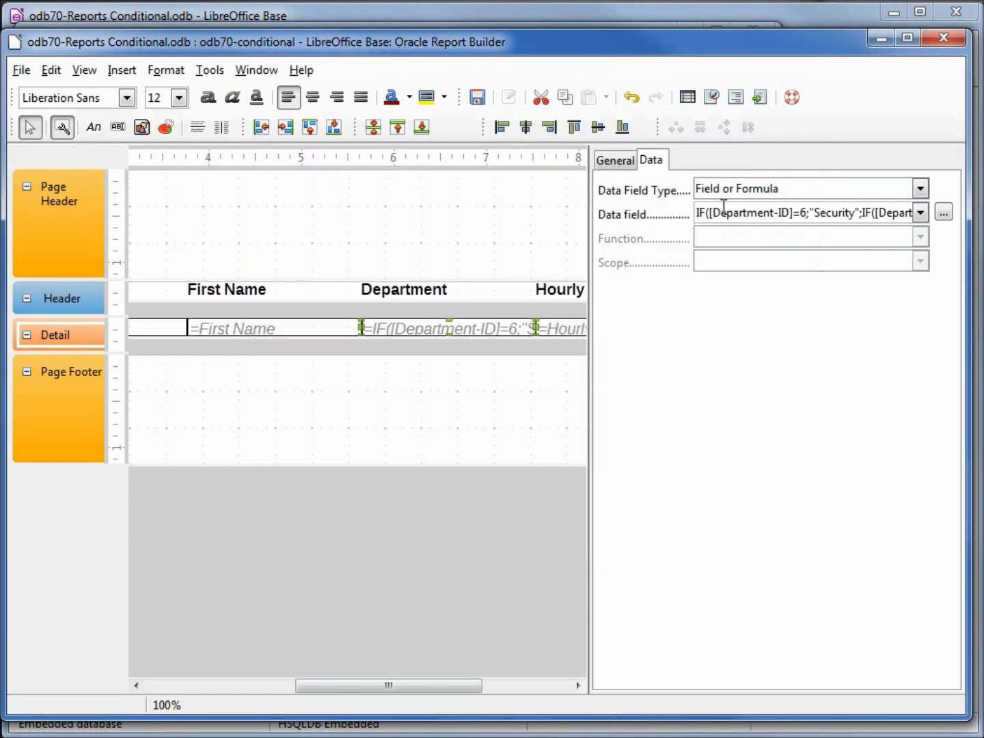
Run the report, examine the Department column and the row with employee-ID 0, and close the output.
click(762, 101)
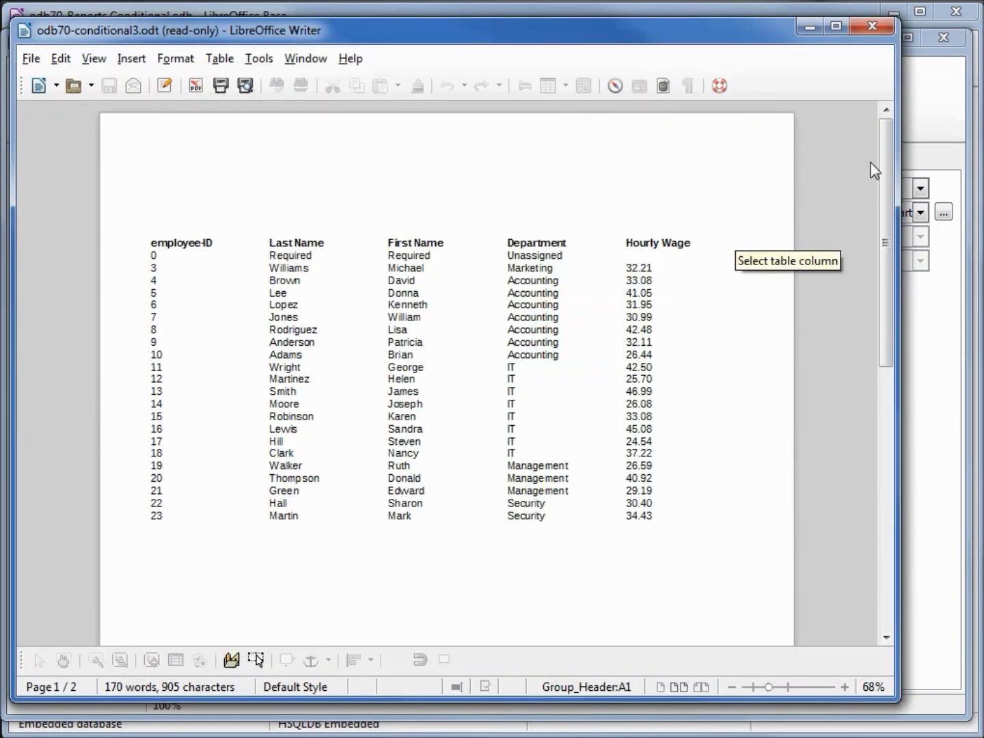
drag(886, 161, 918, 111)
click(918, 111)
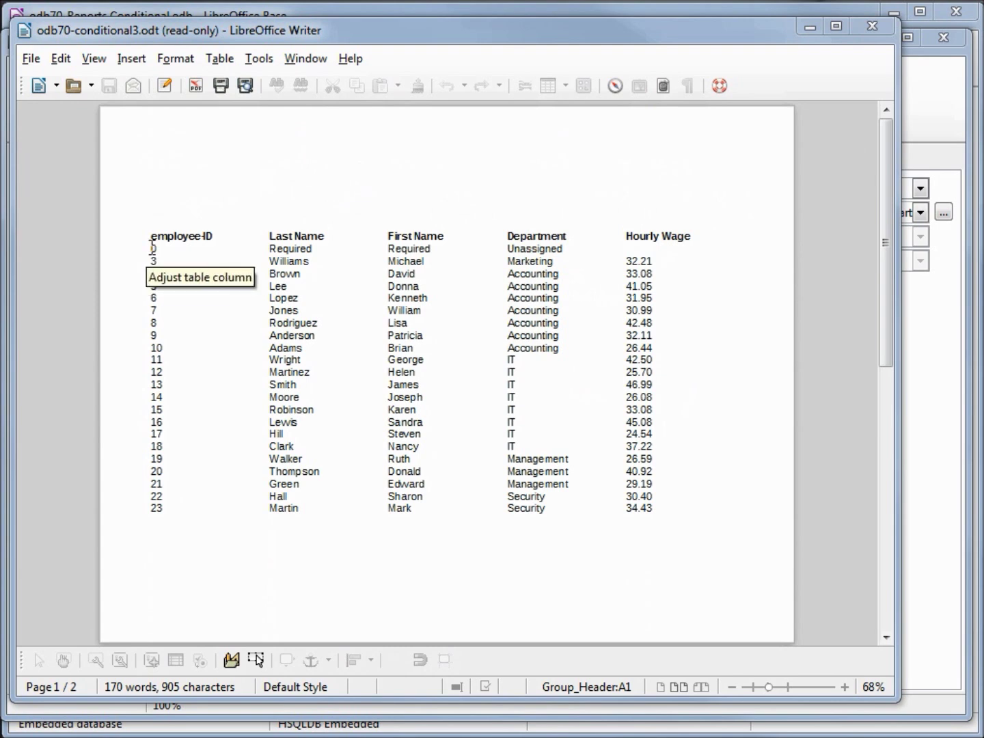
drag(150, 250, 566, 263)
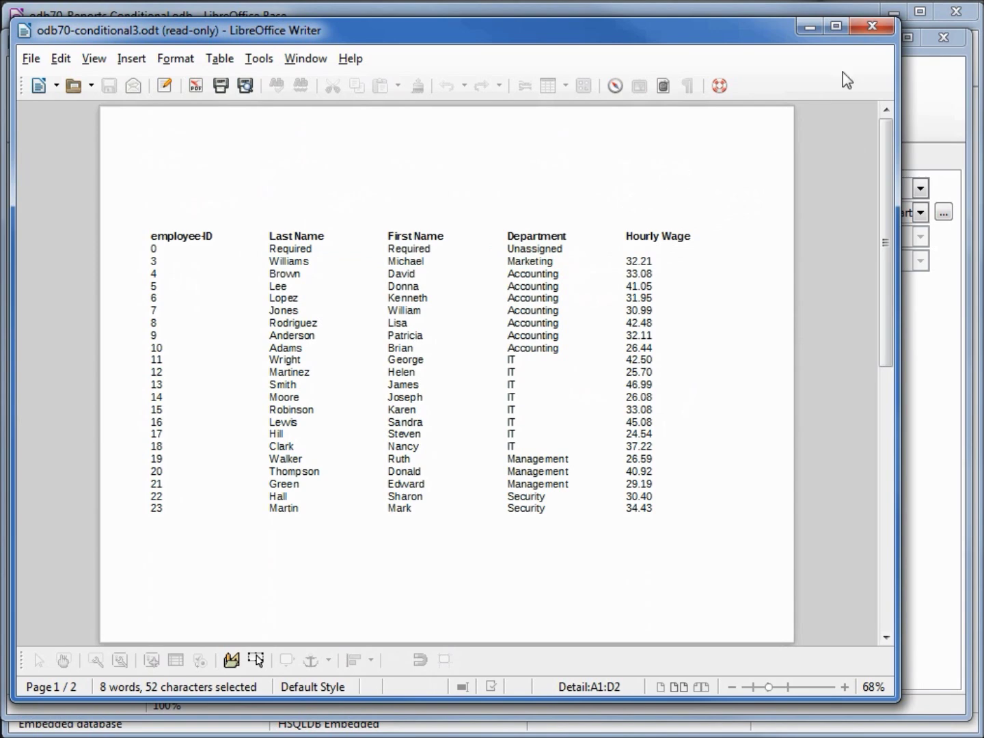
click(868, 28)
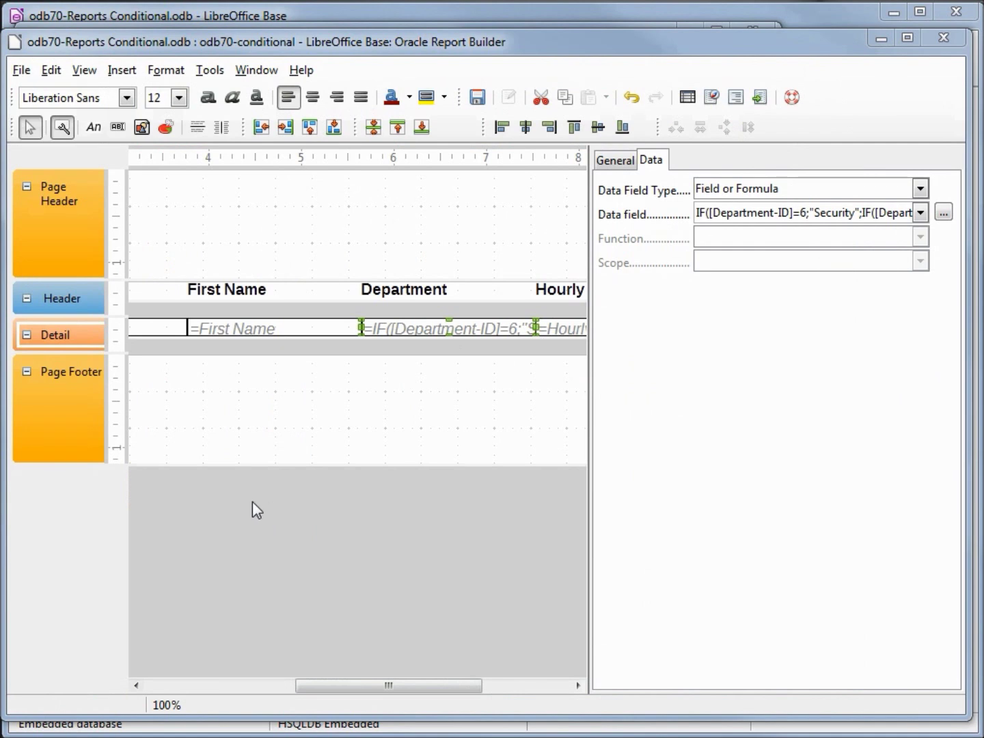
Filter the report's tbl_Employees data to records whose employee-ID is not equal (<>) to 0.
click(332, 543)
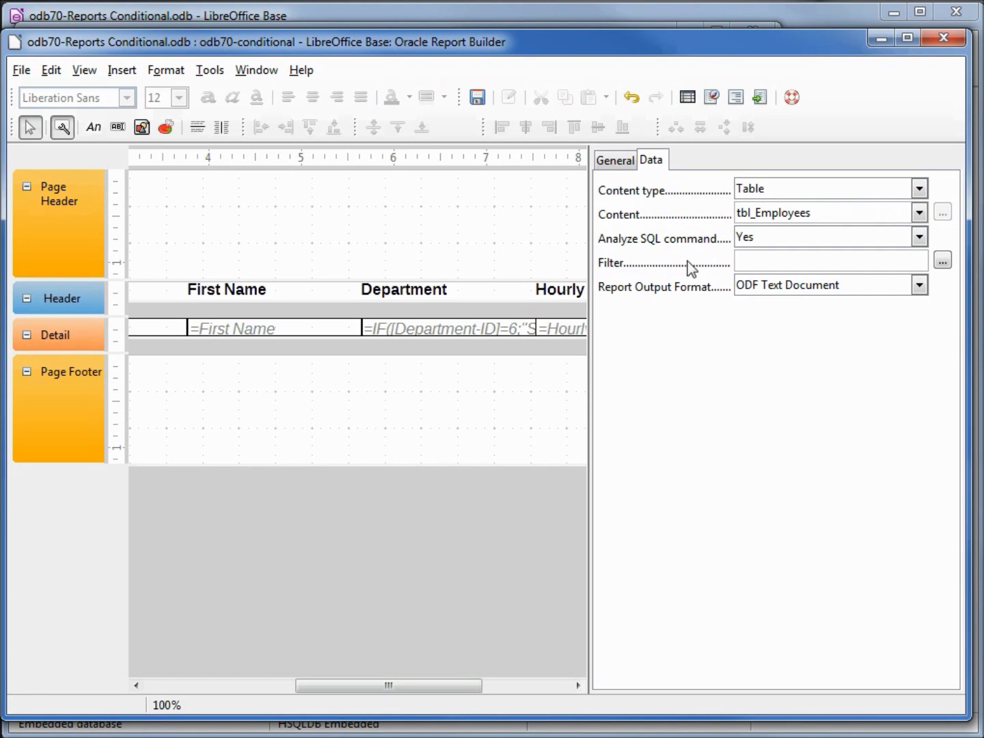
click(943, 261)
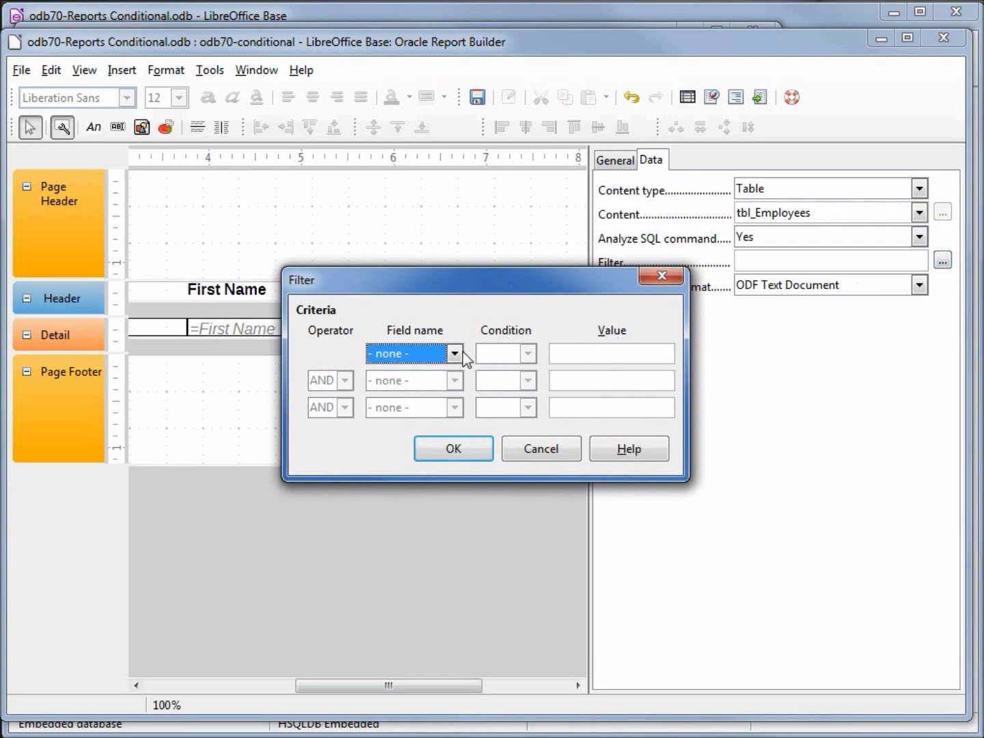
click(454, 354)
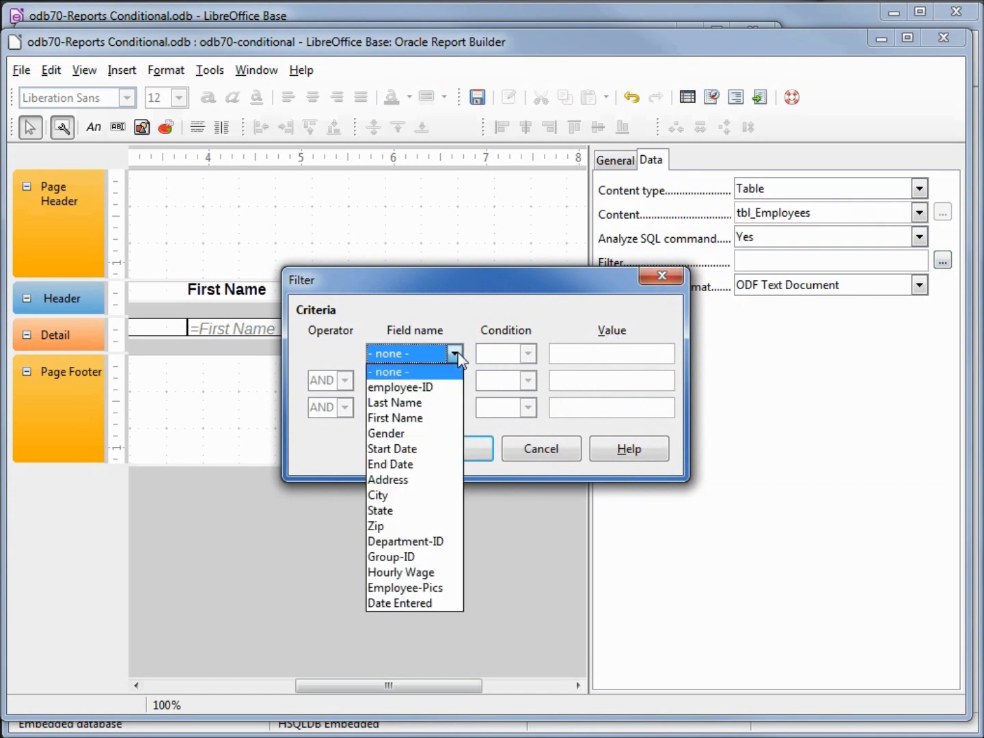
click(442, 388)
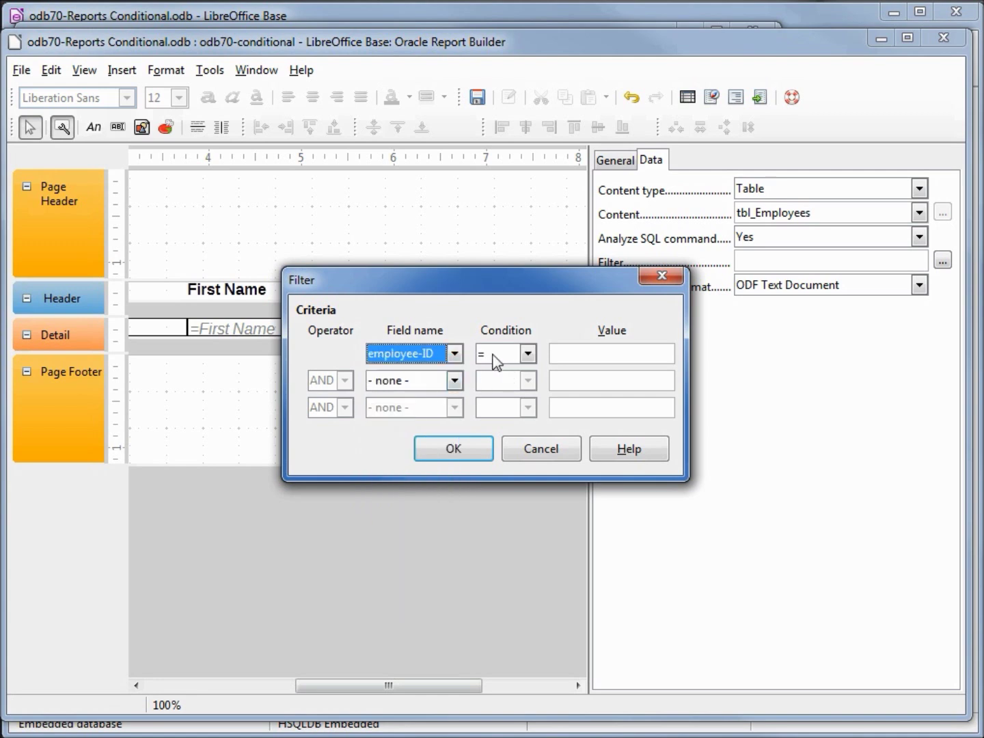
click(528, 353)
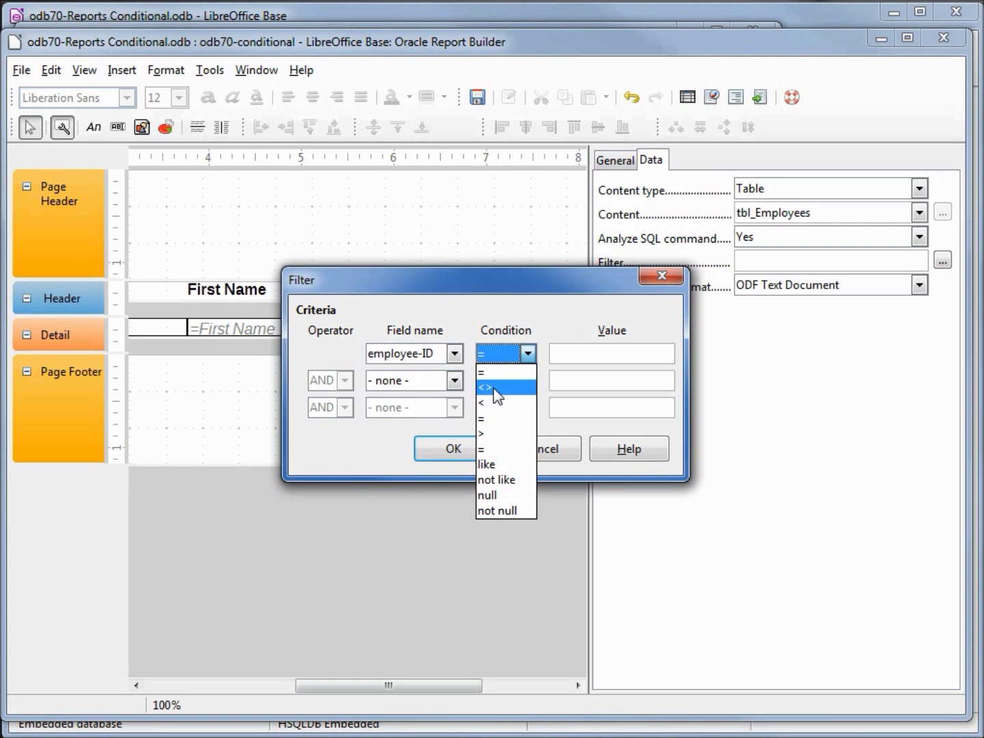
key(Escape)
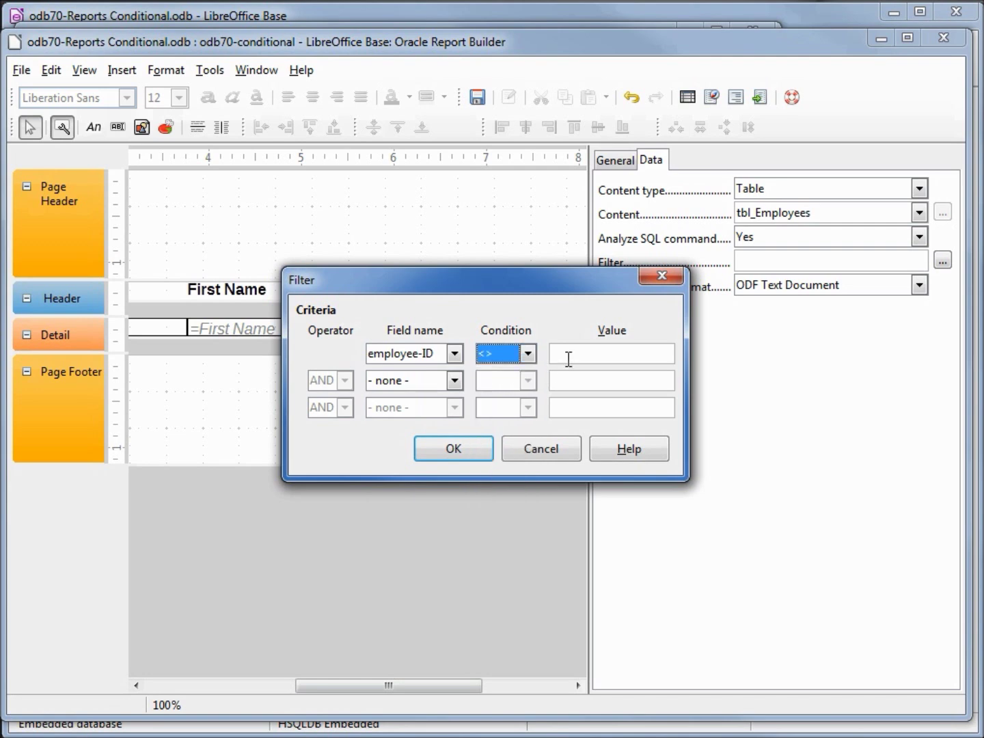
click(568, 354)
text(0)
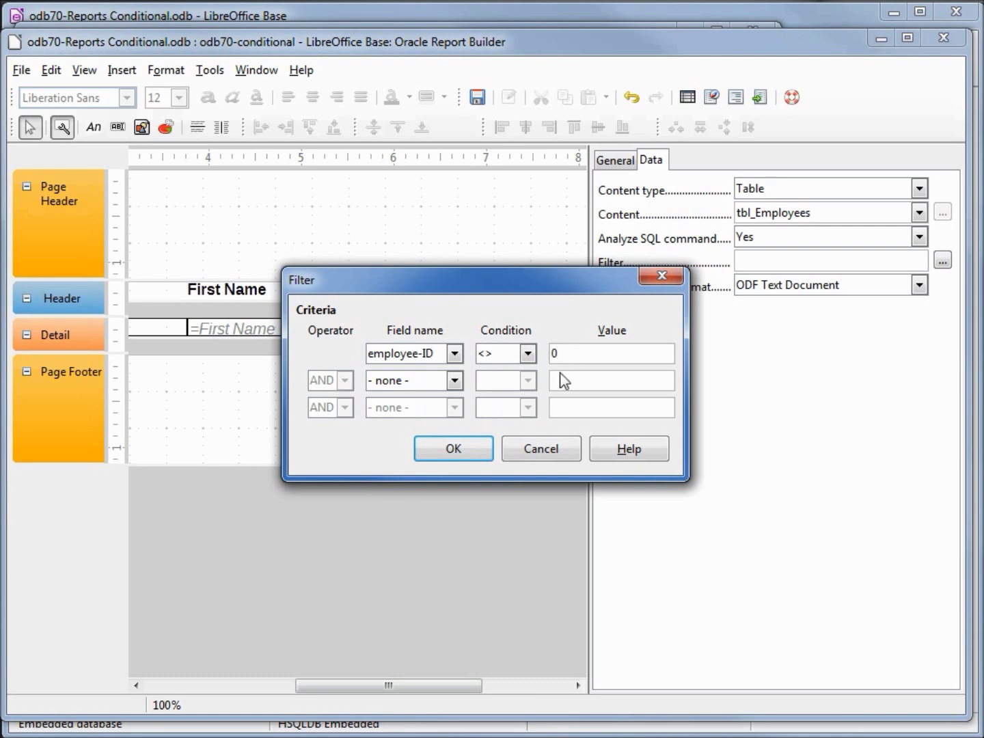
click(453, 449)
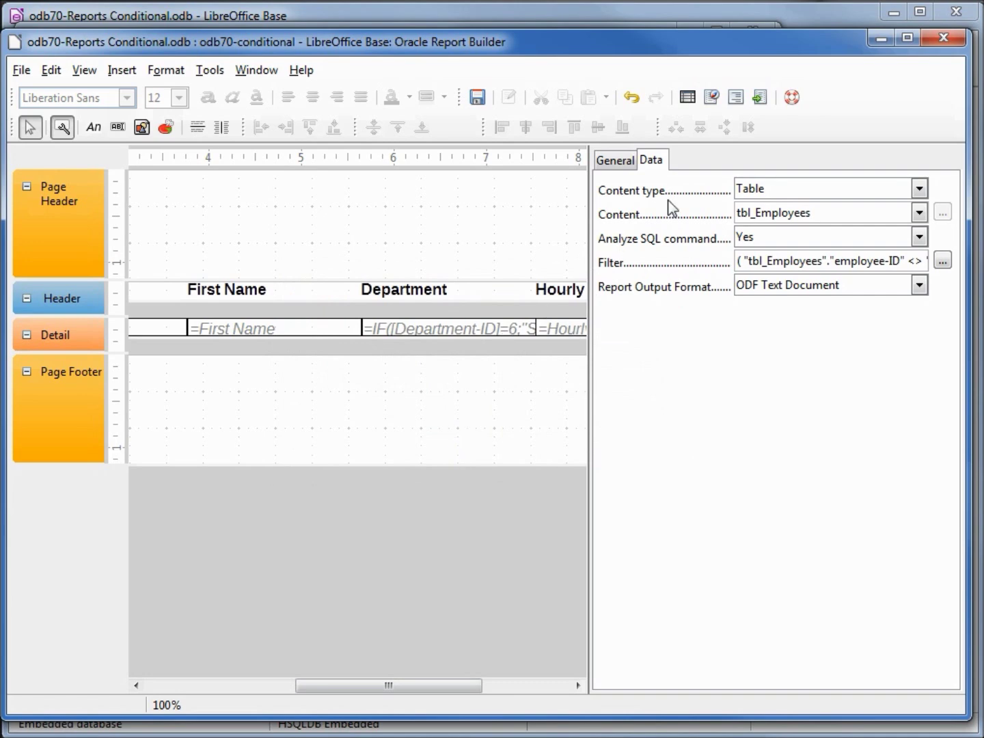
Run the filtered report, check the employee rows on both pages, and close the output.
click(759, 99)
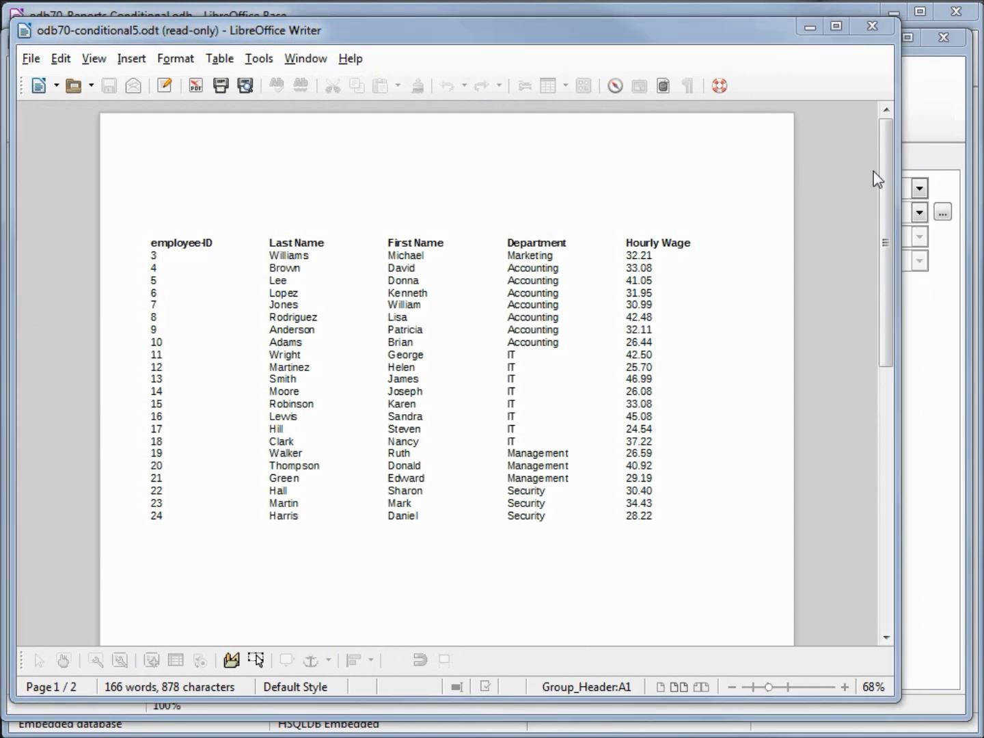
drag(883, 172, 887, 409)
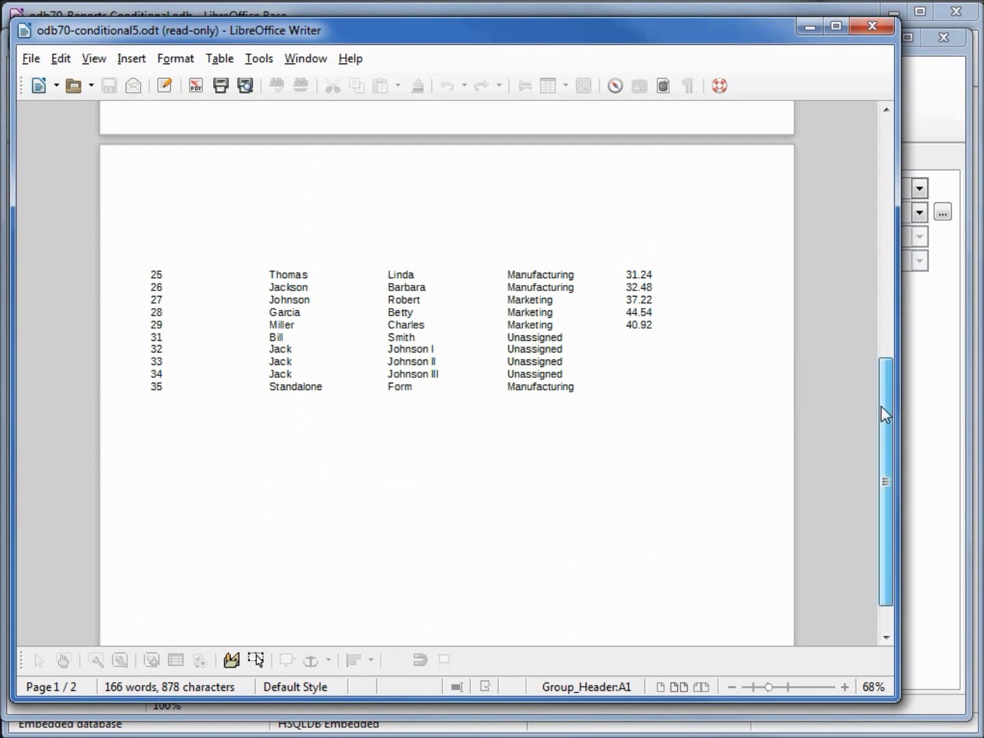
drag(880, 406, 874, 150)
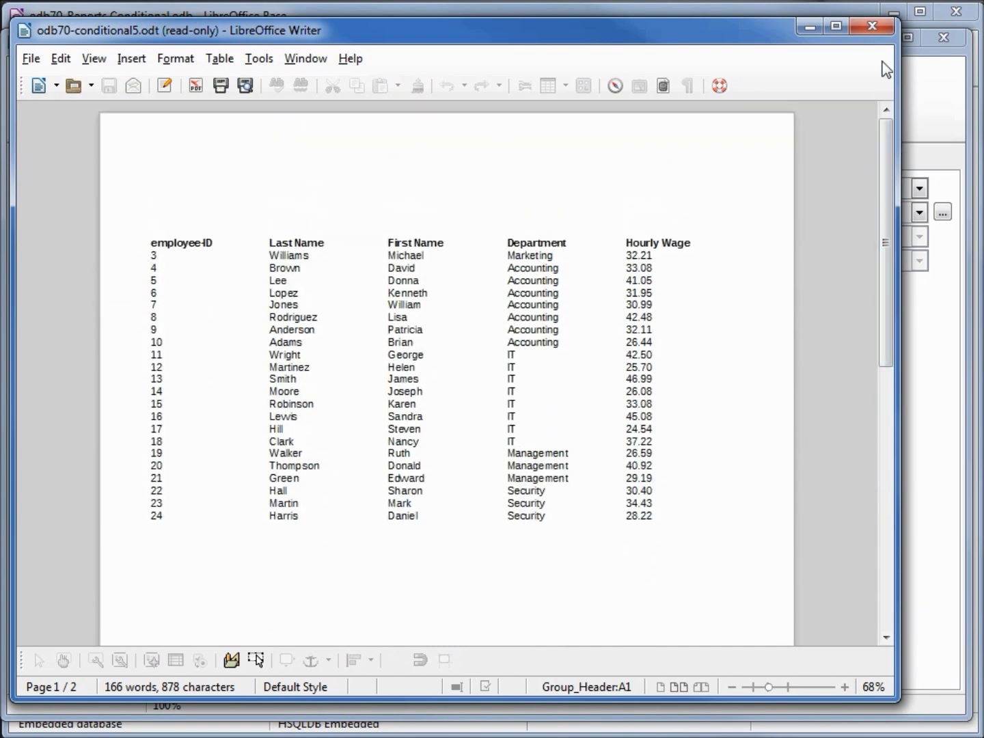
click(871, 27)
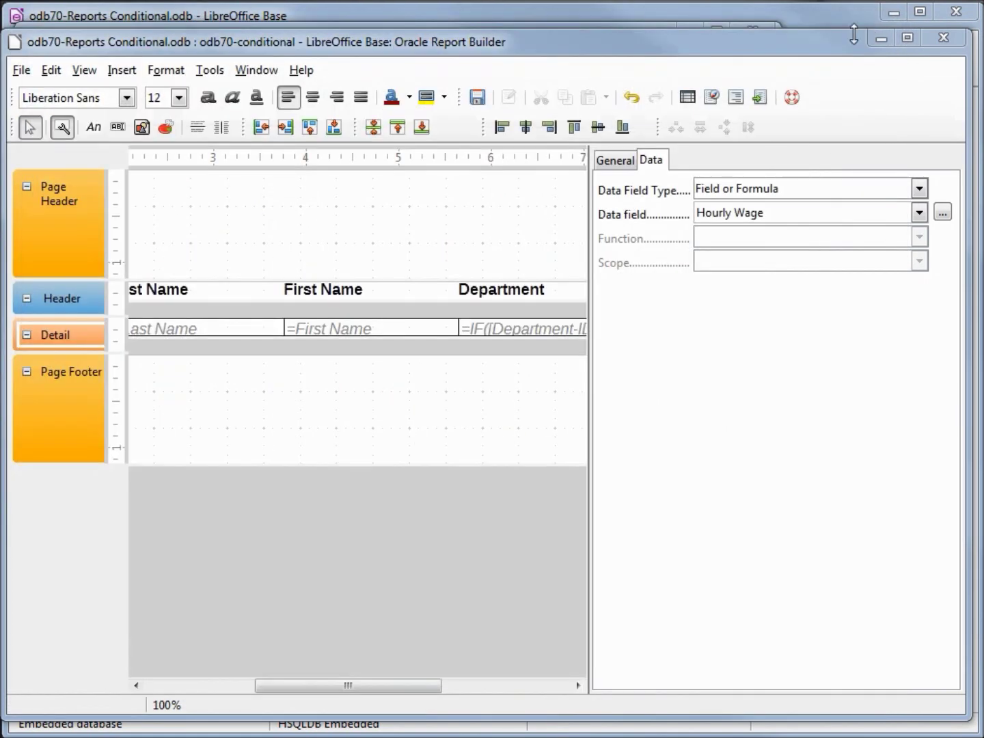
Open the Hourly Wage detail field's formula in the Function Wizard and view the description of the ISBLANK function.
drag(372, 689, 597, 655)
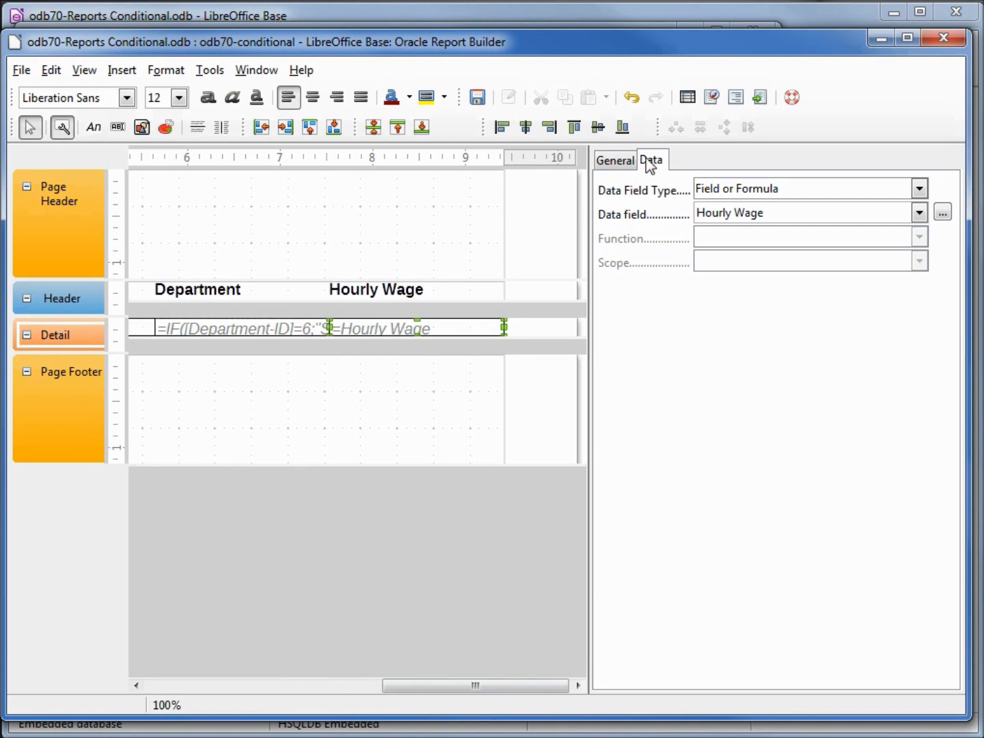
click(943, 215)
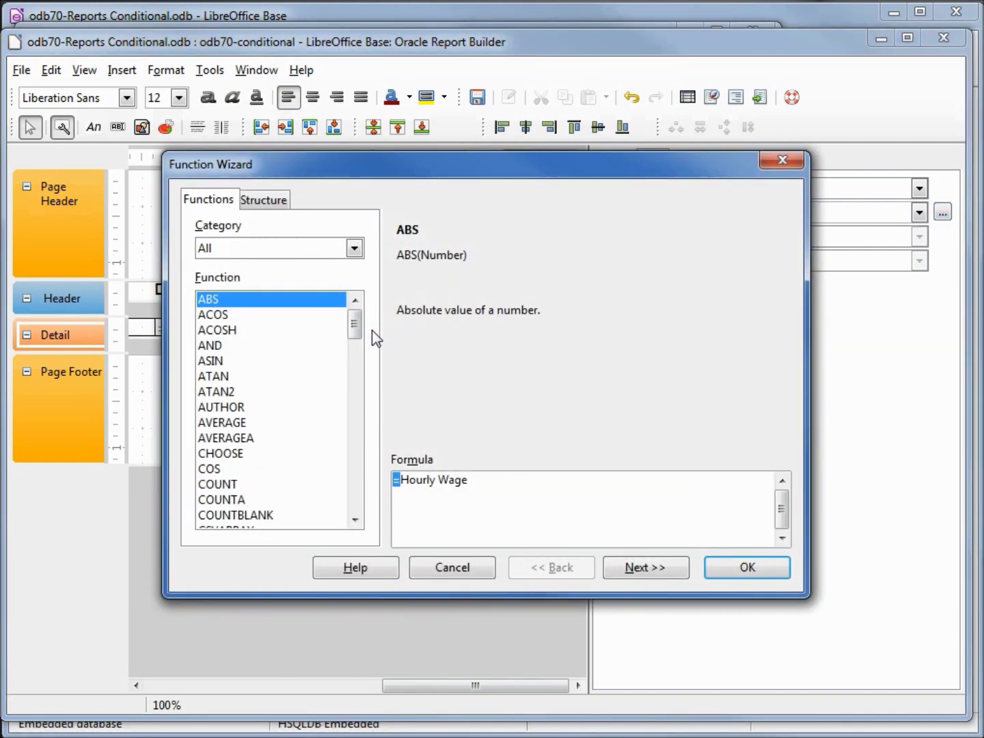
drag(360, 332, 277, 401)
click(222, 393)
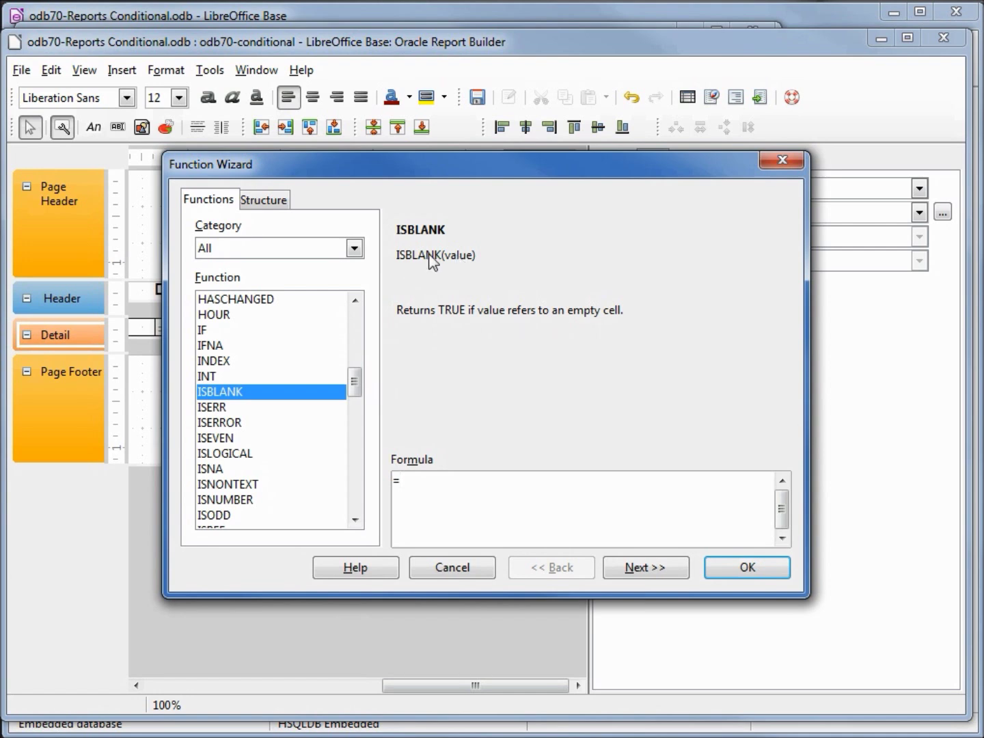
Insert the logical IF function into the Hourly Wage formula and nest an ISBLANK function as its Test argument.
click(353, 249)
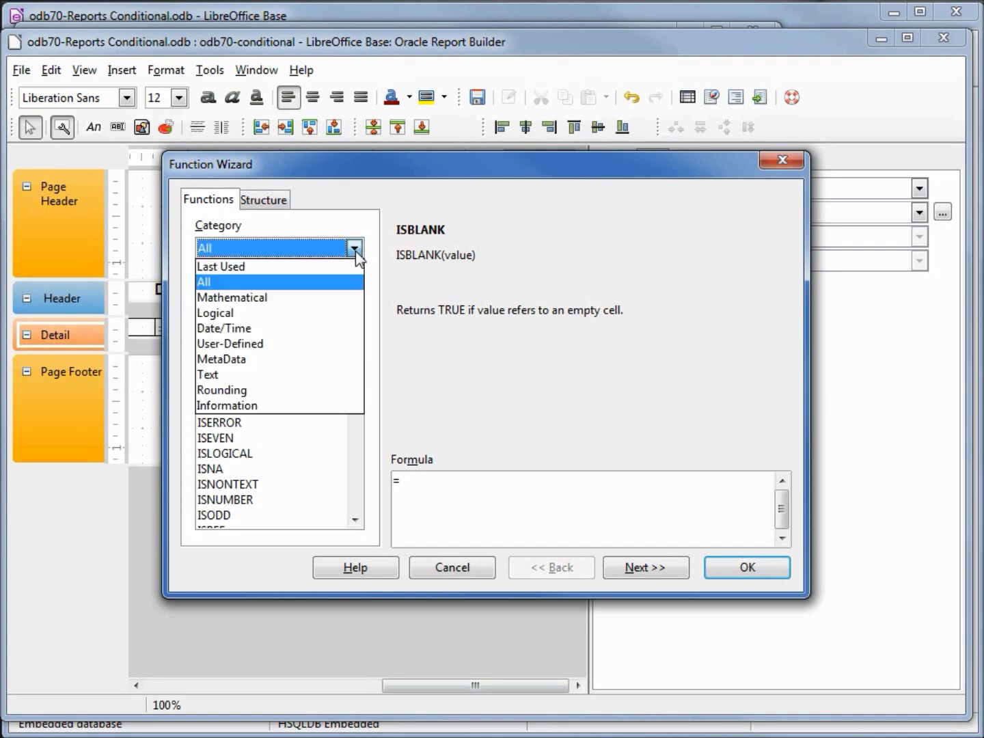
click(317, 314)
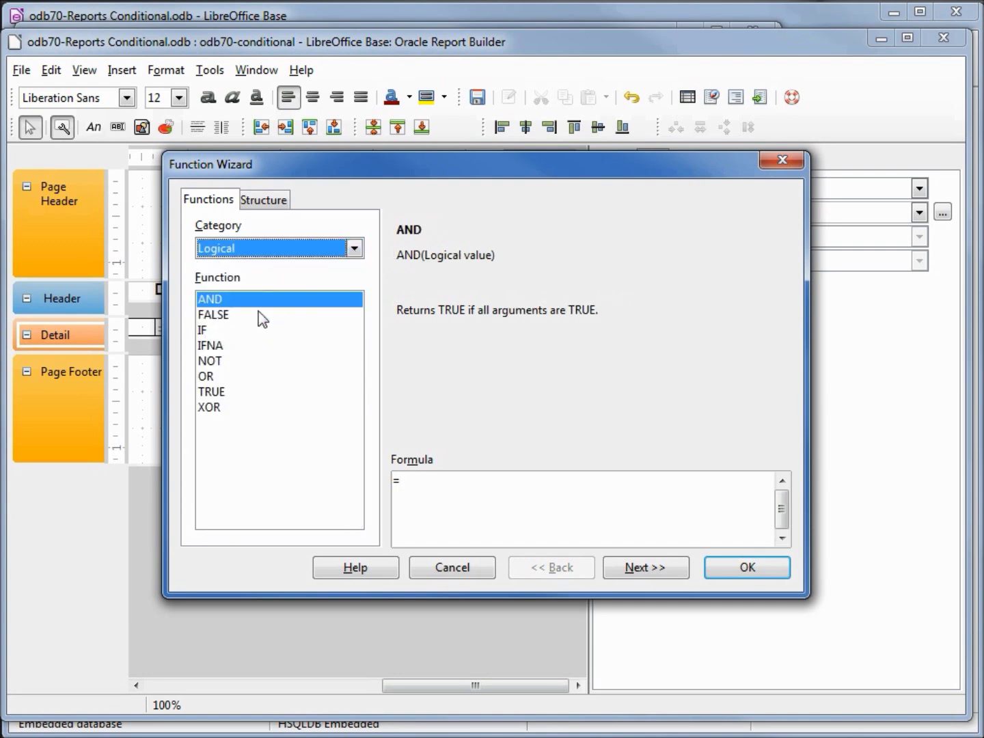
double_click(207, 328)
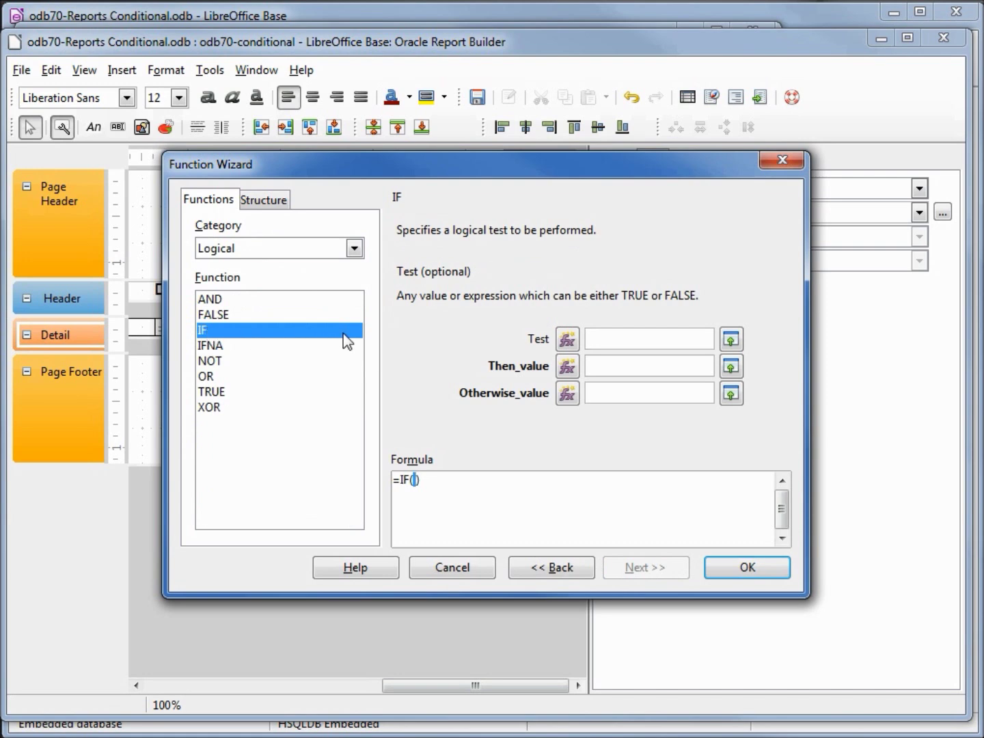
click(354, 248)
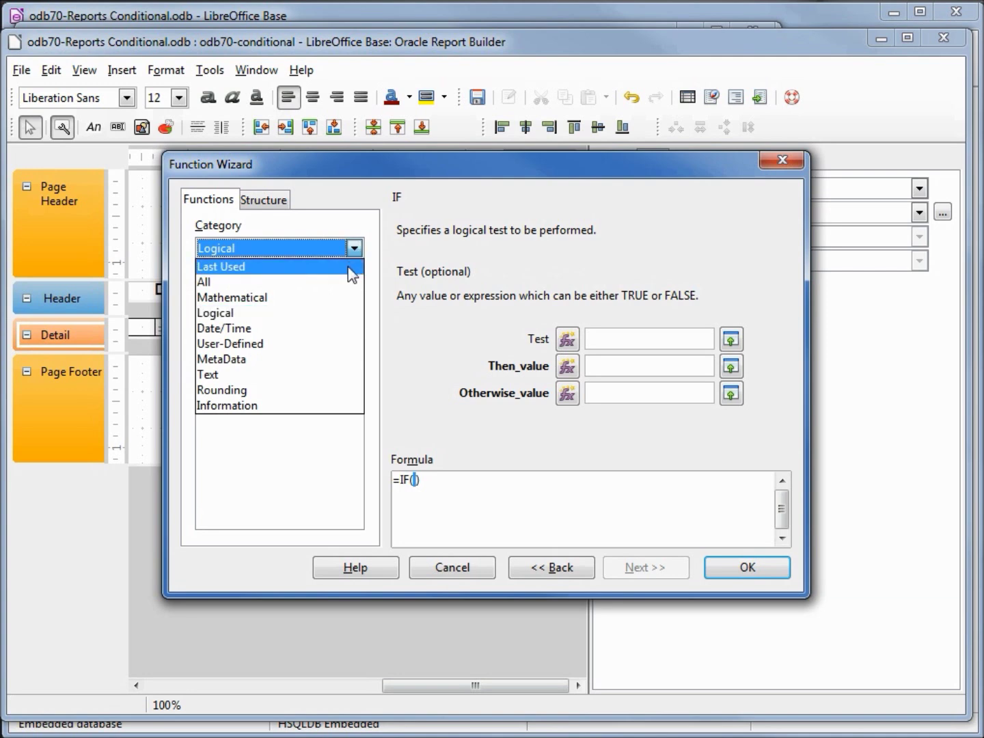
click(347, 282)
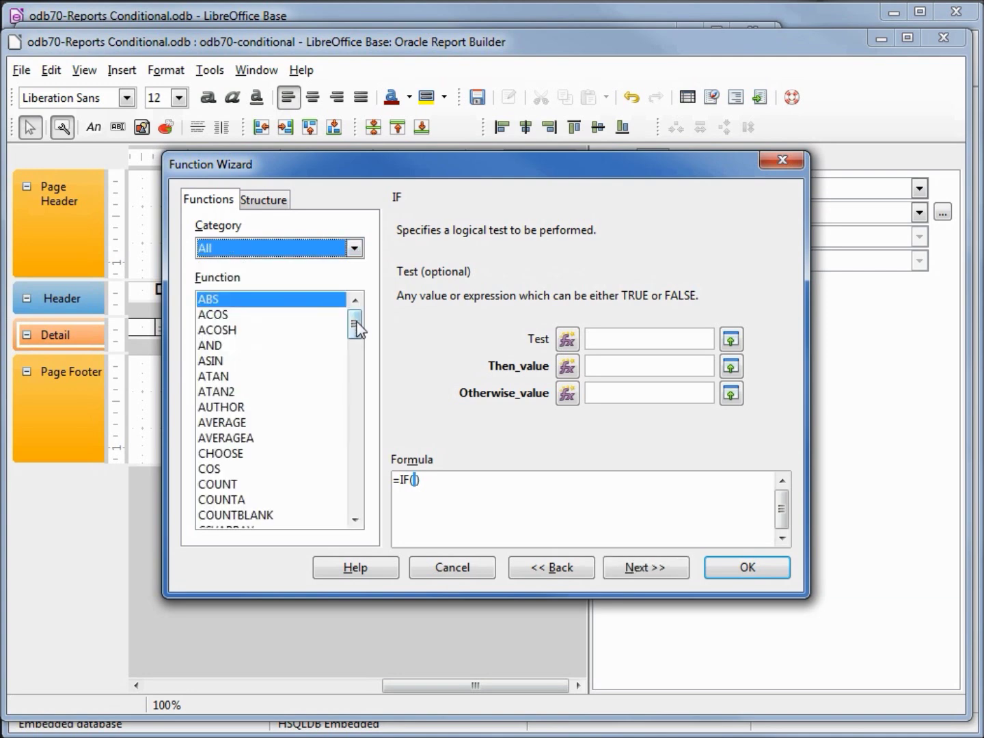
drag(357, 328, 356, 390)
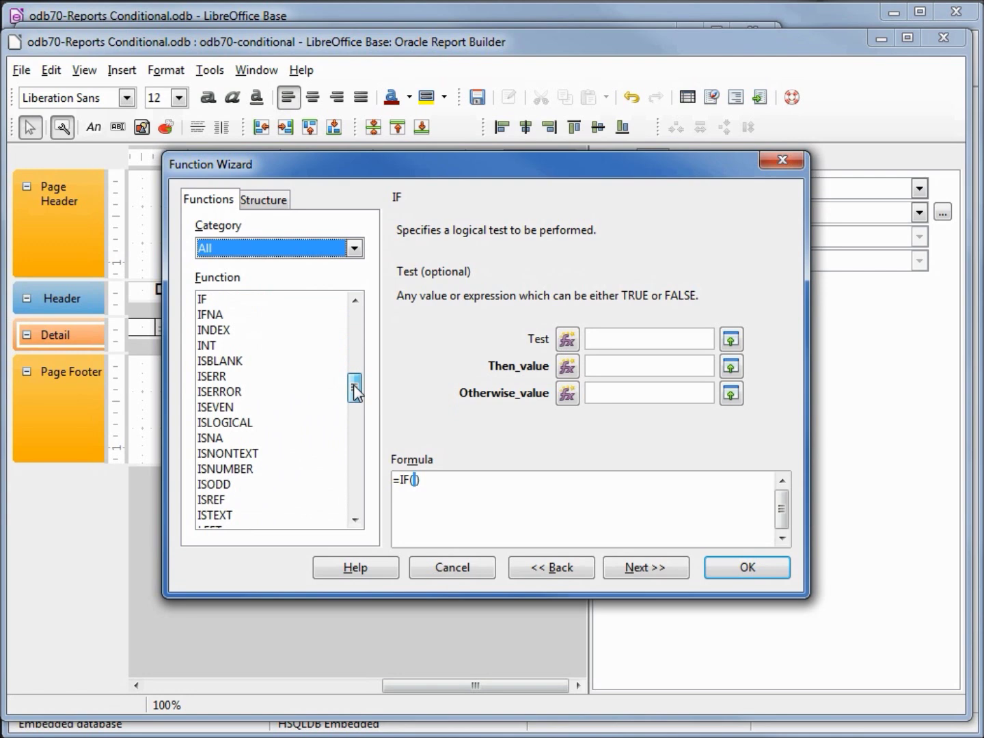
double_click(225, 362)
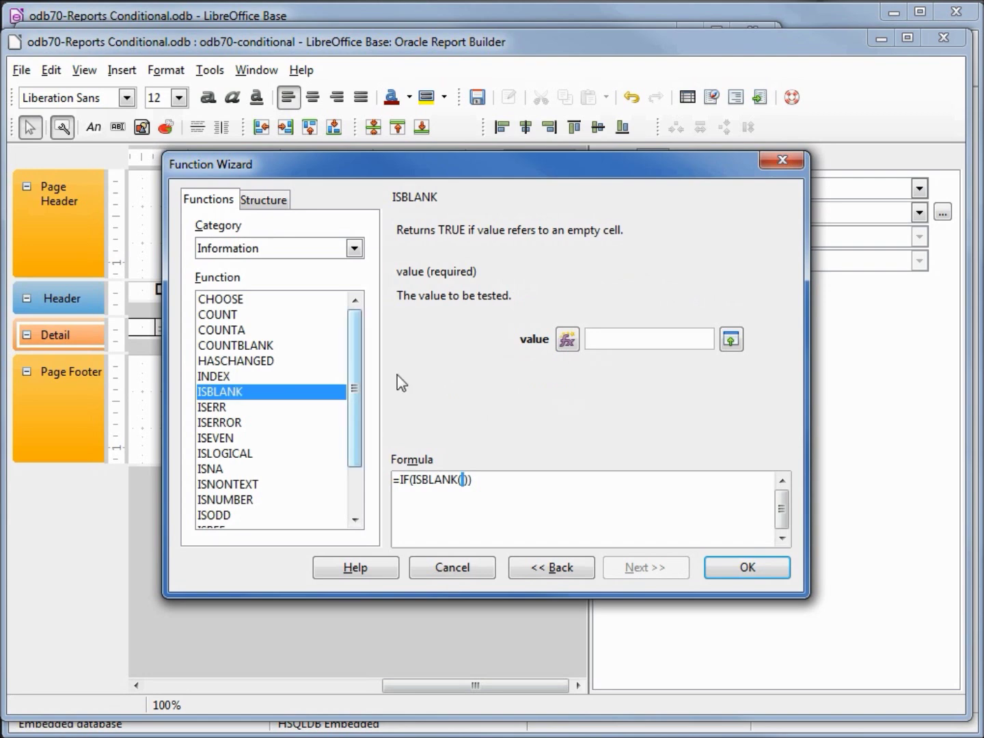
Set the value argument of the nested ISBLANK function to the Hourly Wage field from tbl_Employees.
click(731, 340)
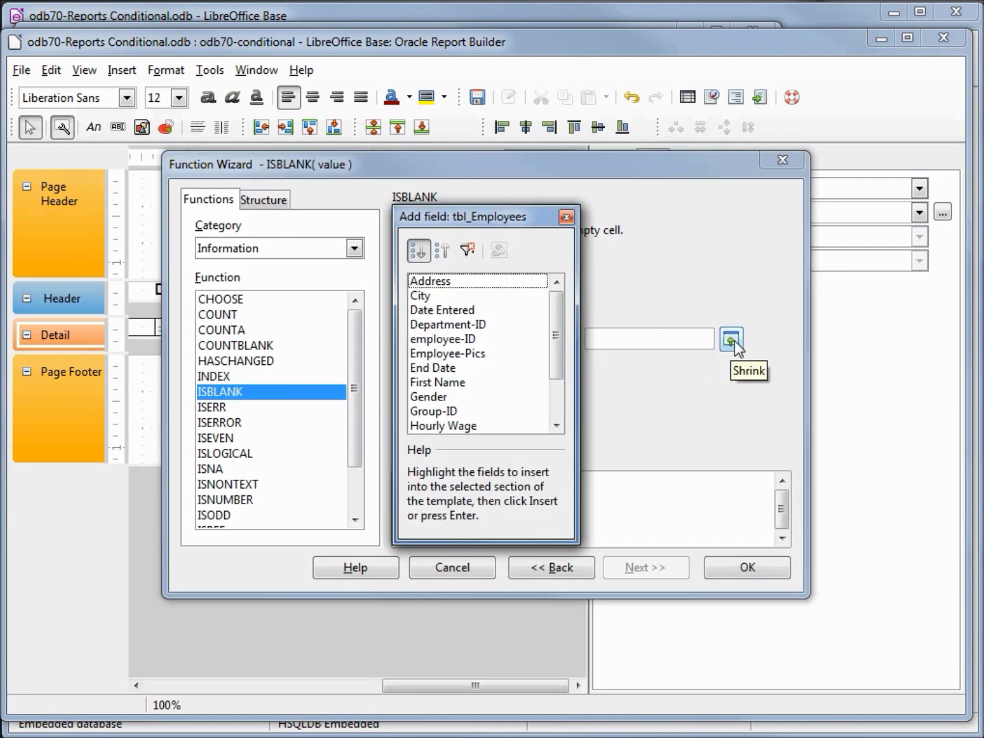
click(449, 424)
double_click(449, 425)
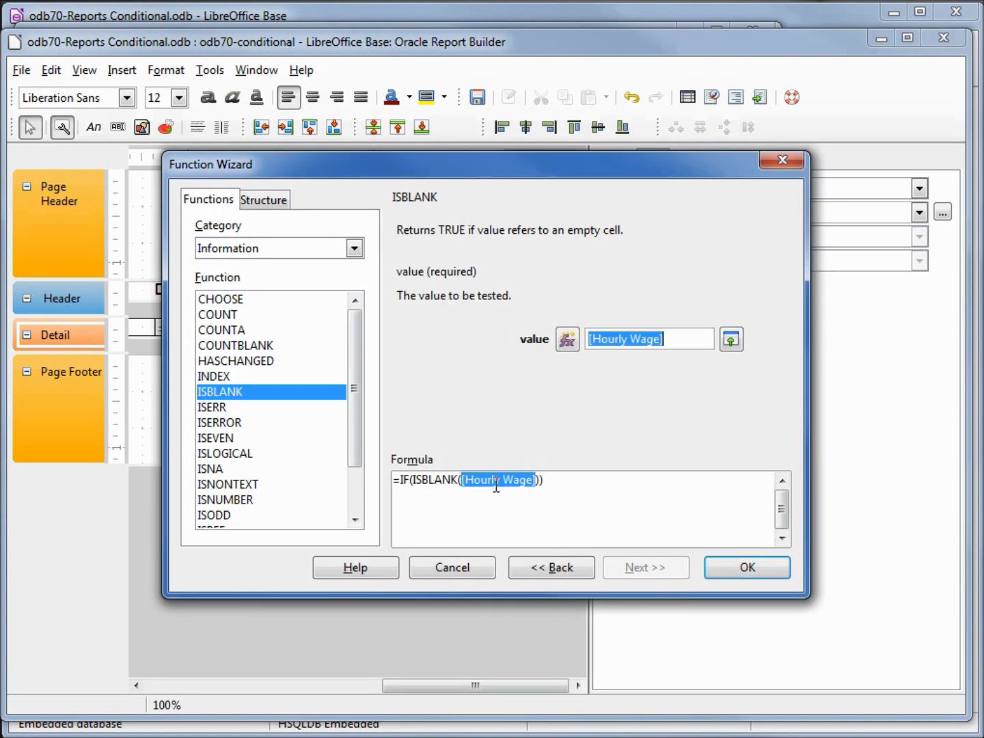
Complete the IF function with "** No Value **" as Then_value and the Hourly Wage field as Otherwise_value, and apply the formula.
click(406, 481)
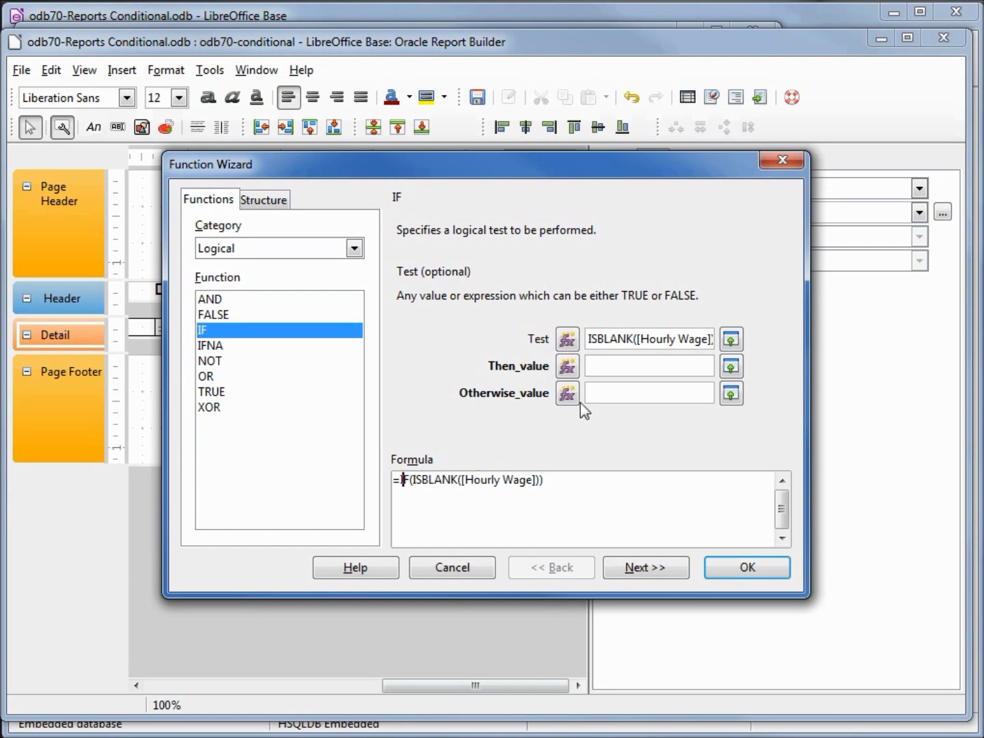
click(593, 367)
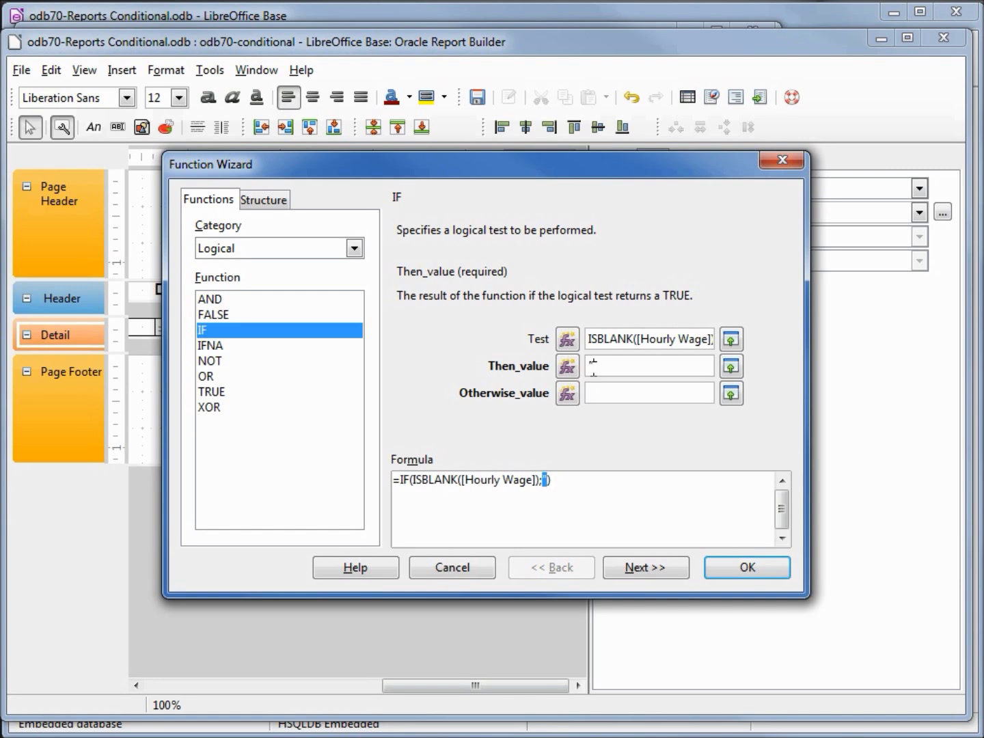
text("*** No Va)
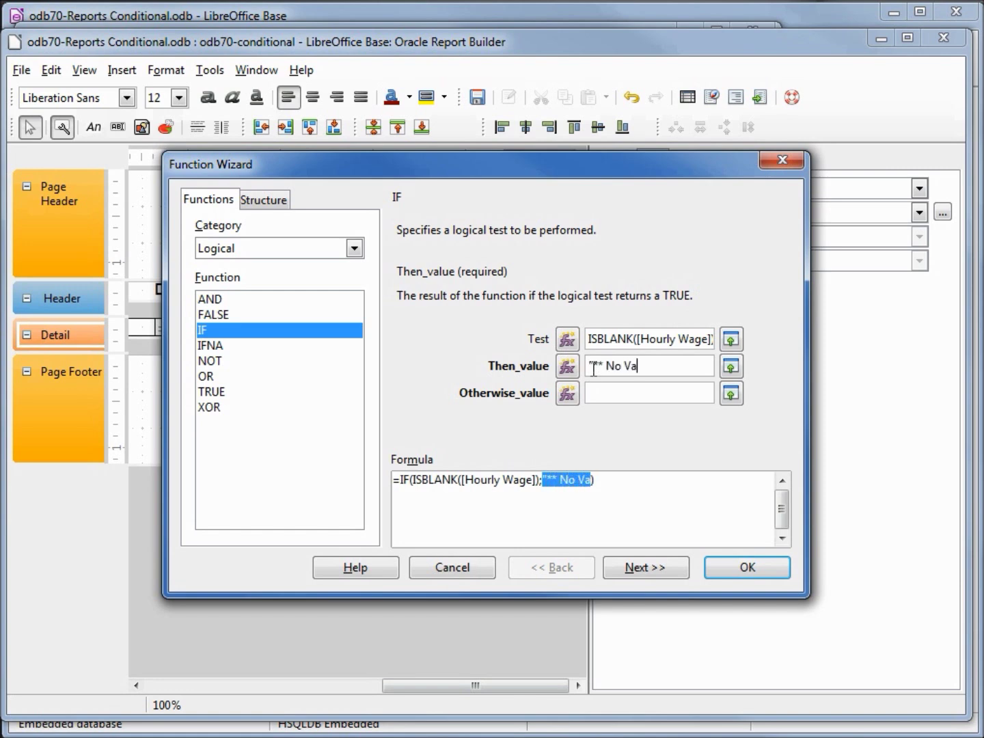
text(lue **)
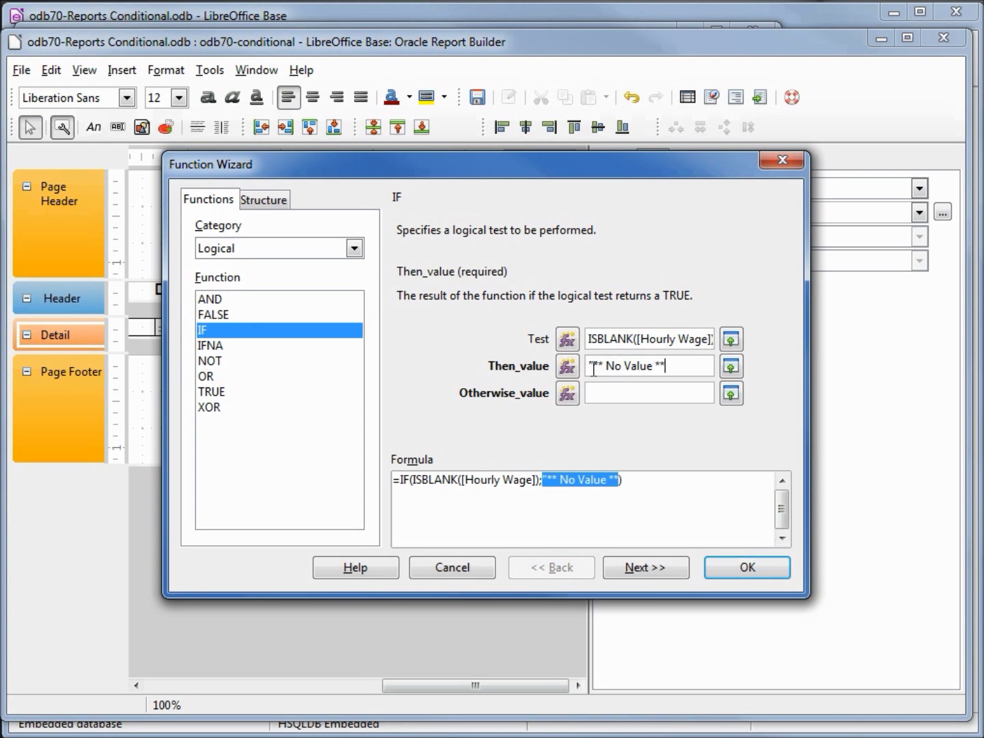
text(")
click(730, 394)
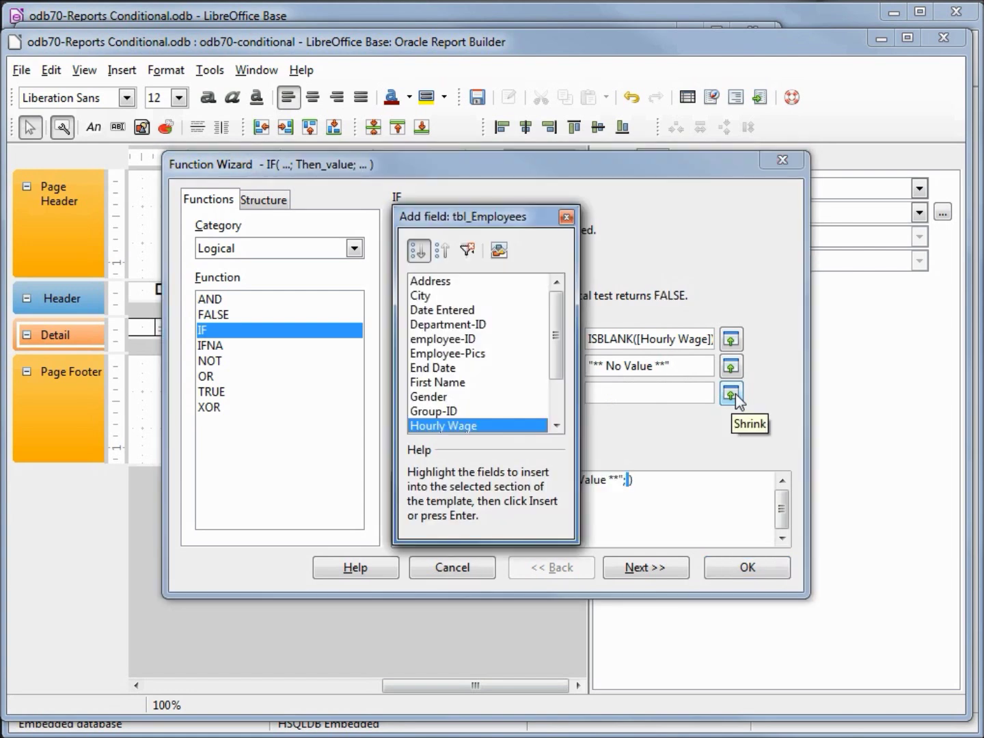
double_click(473, 433)
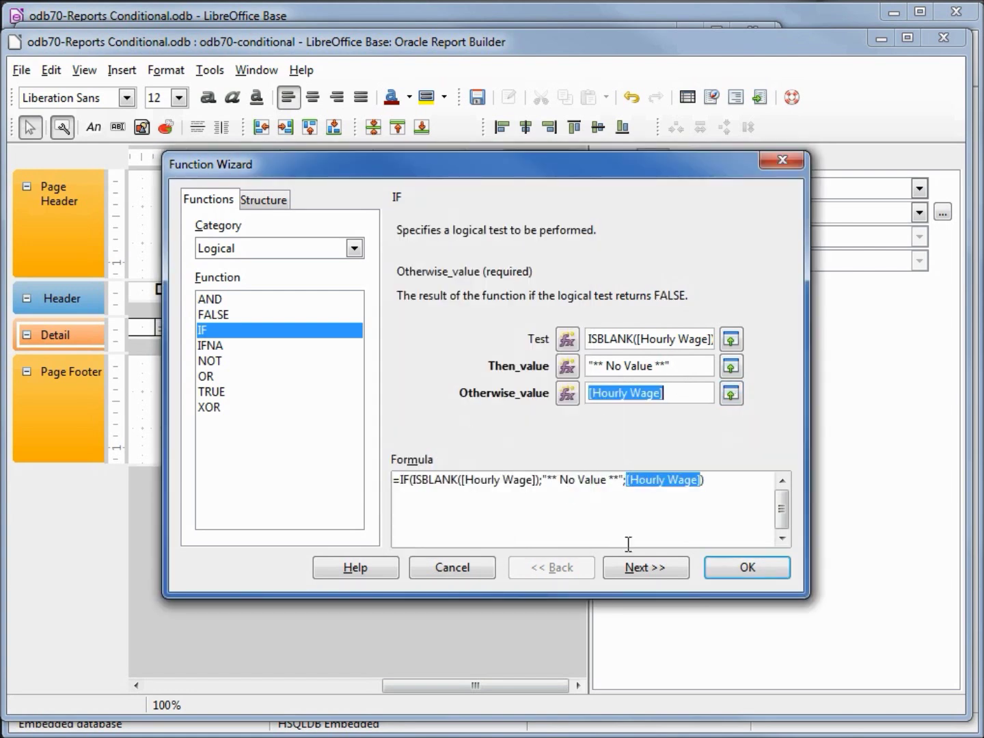
click(744, 574)
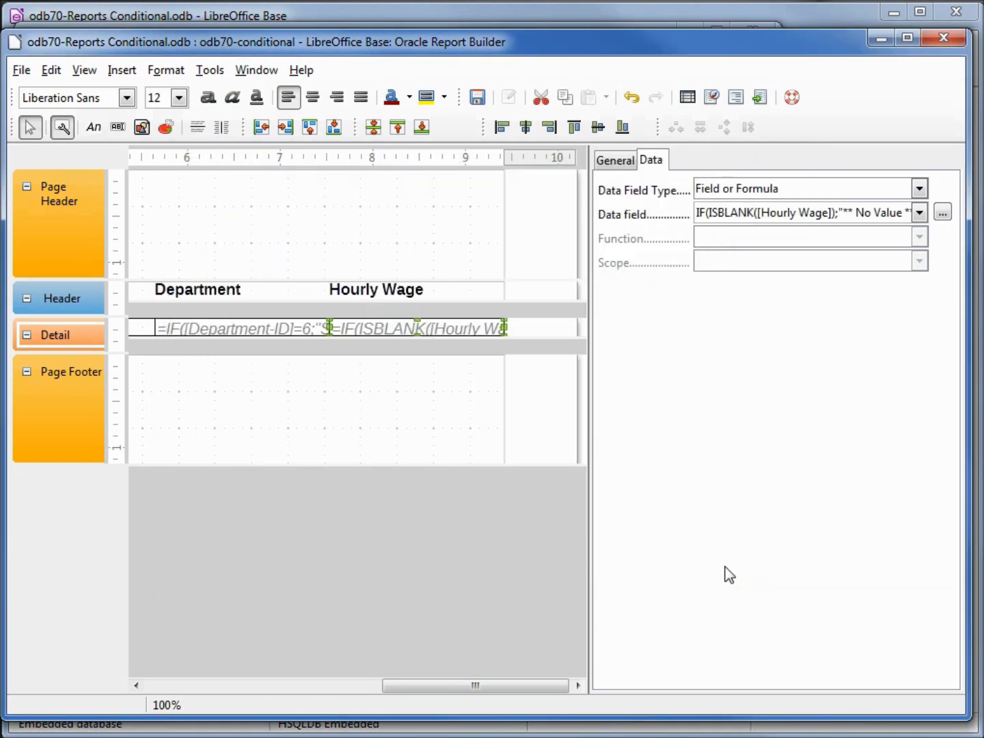
Run the report, check the Hourly Wage column for the blank-wage employees on the second page, and close the output.
click(758, 97)
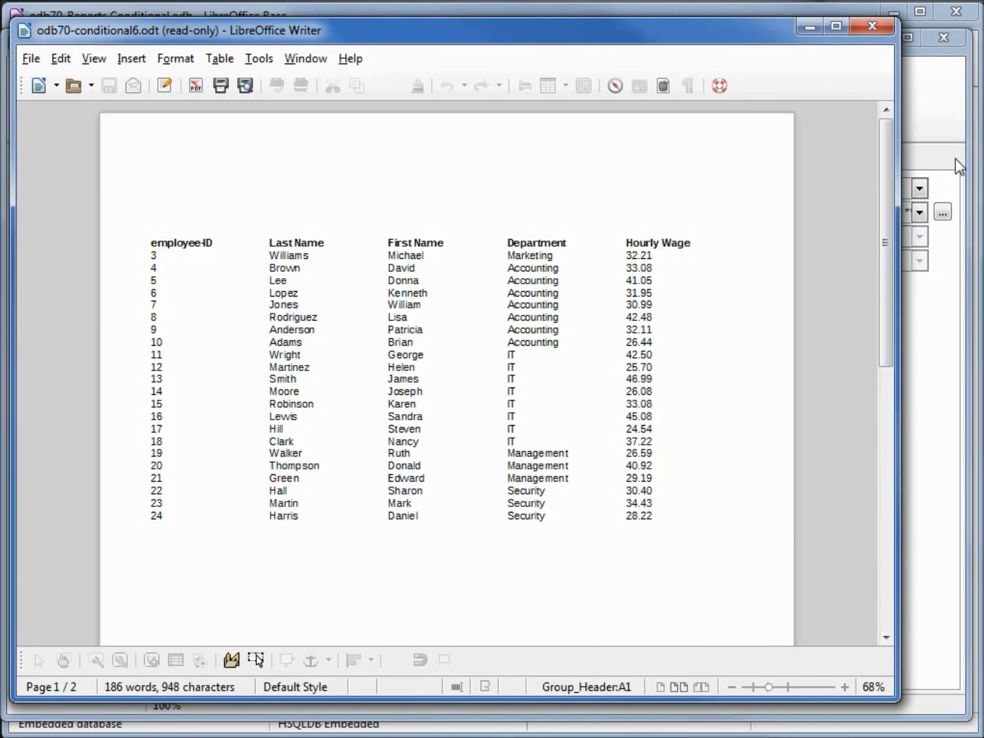
drag(889, 156, 878, 373)
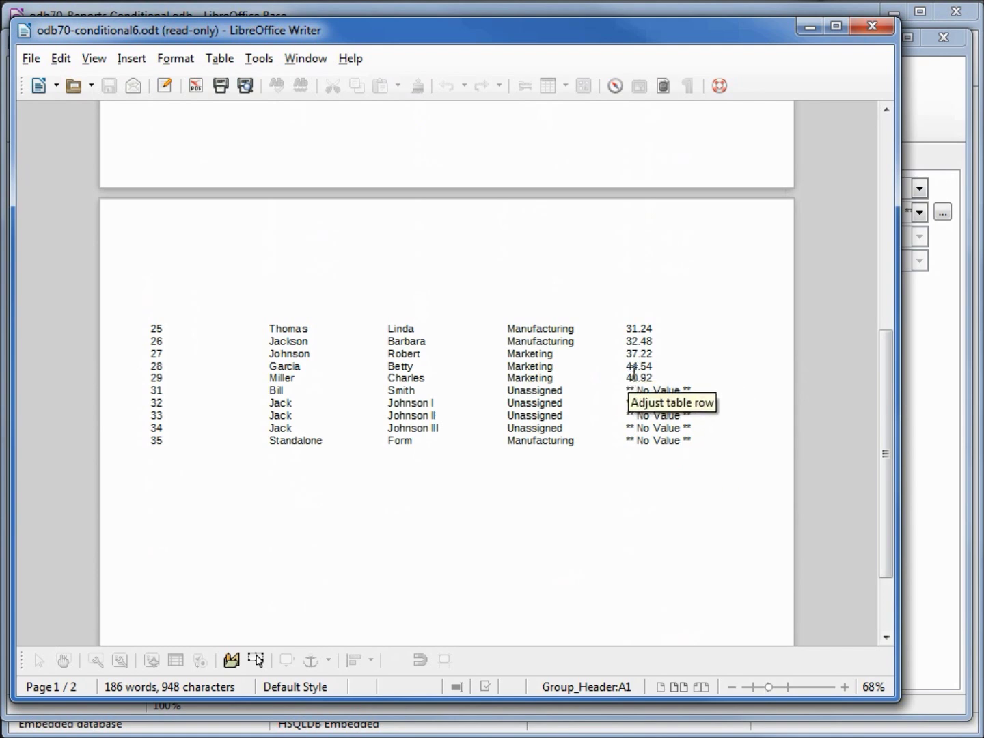
click(880, 34)
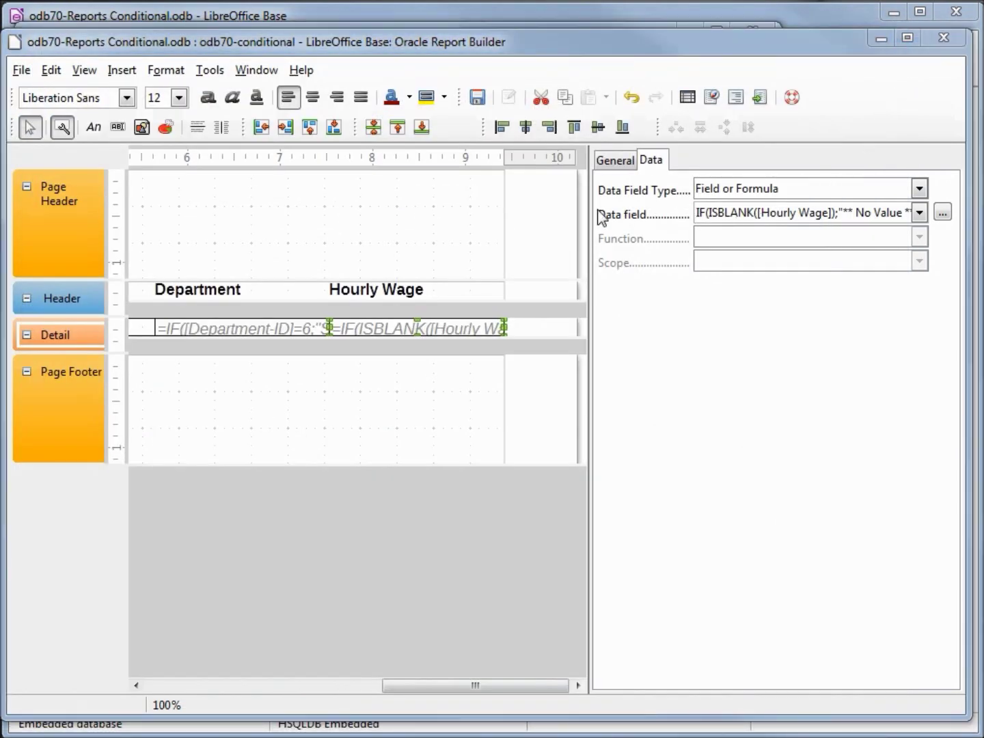
Define a conditional formatting condition for the Hourly Wage detail field: field value greater than or equal to 40.
click(166, 69)
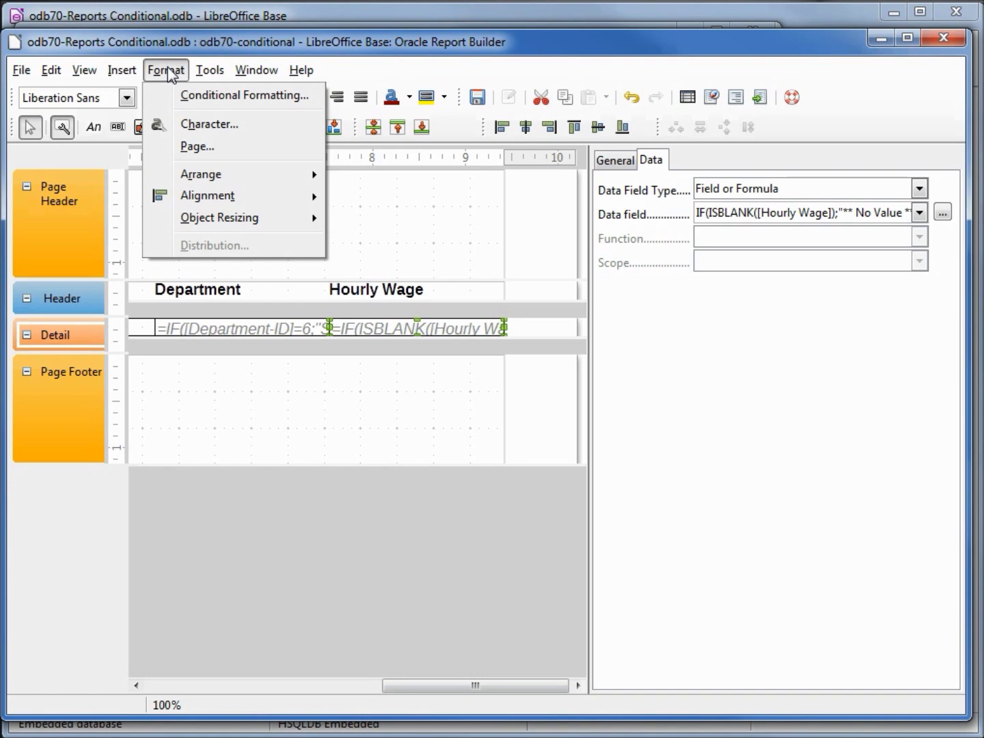
click(200, 99)
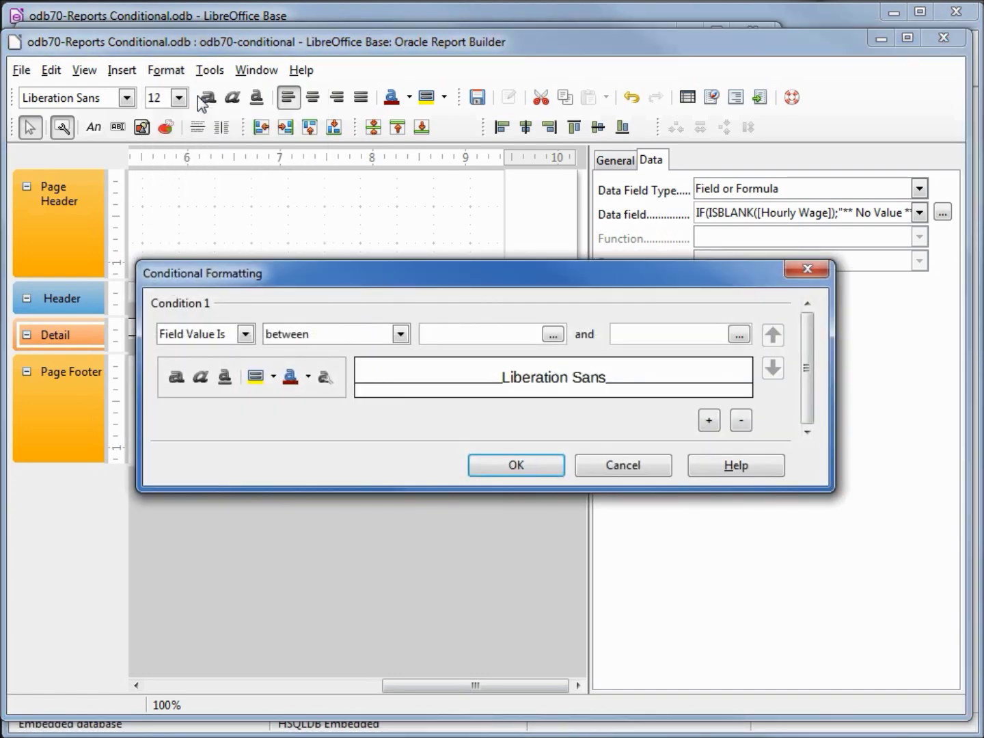
click(248, 335)
click(247, 335)
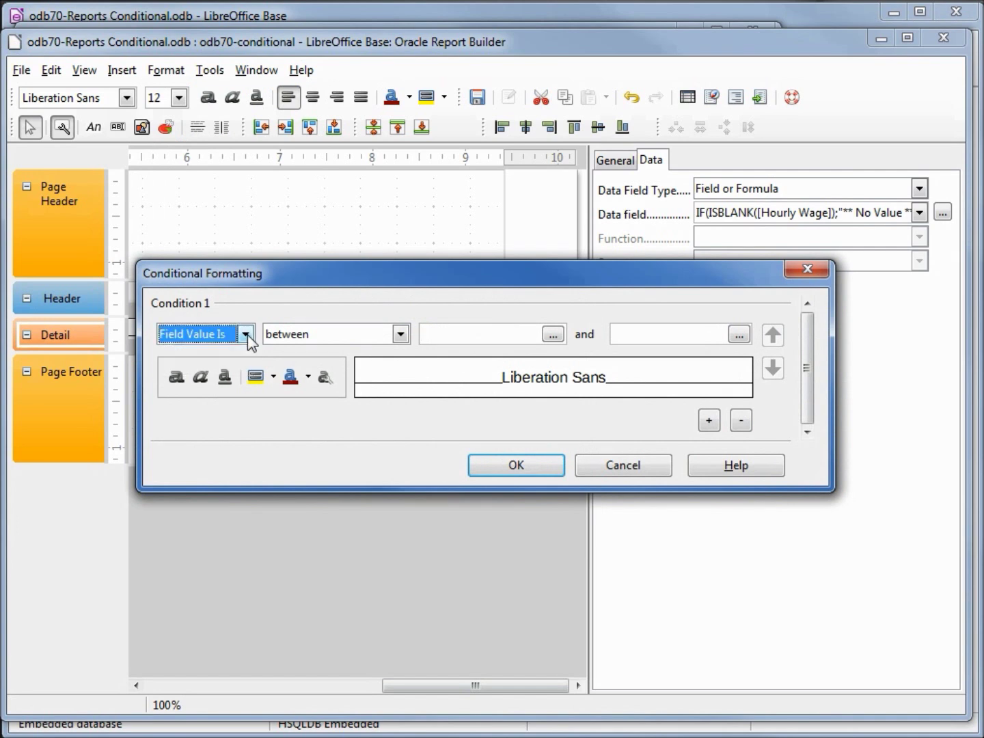
drag(444, 275, 450, 437)
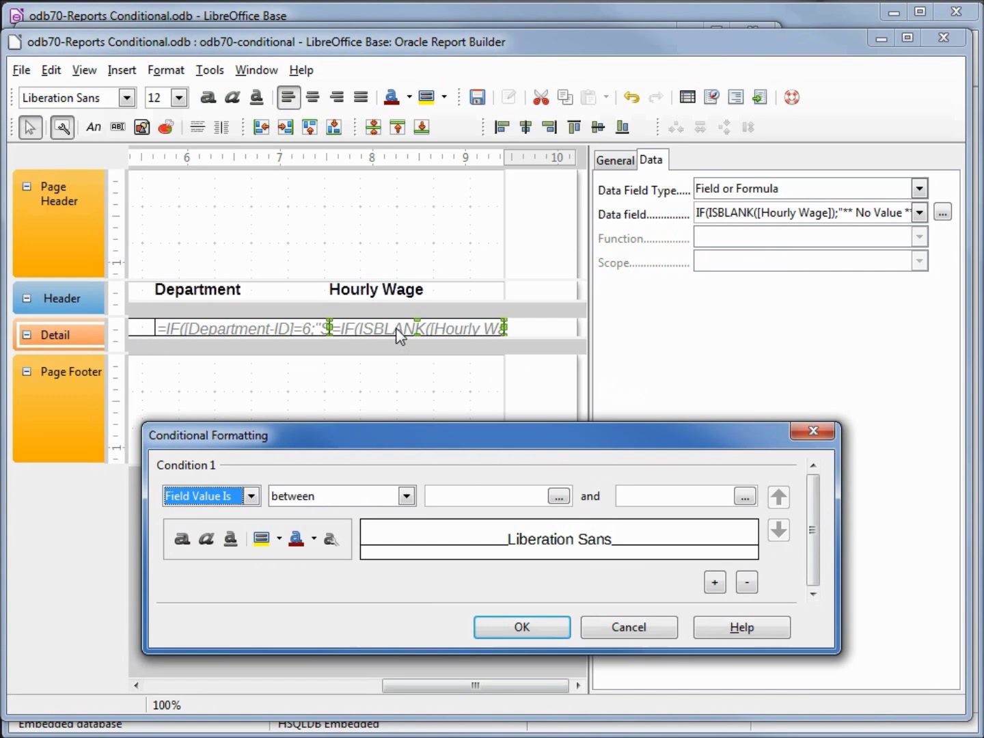
click(407, 496)
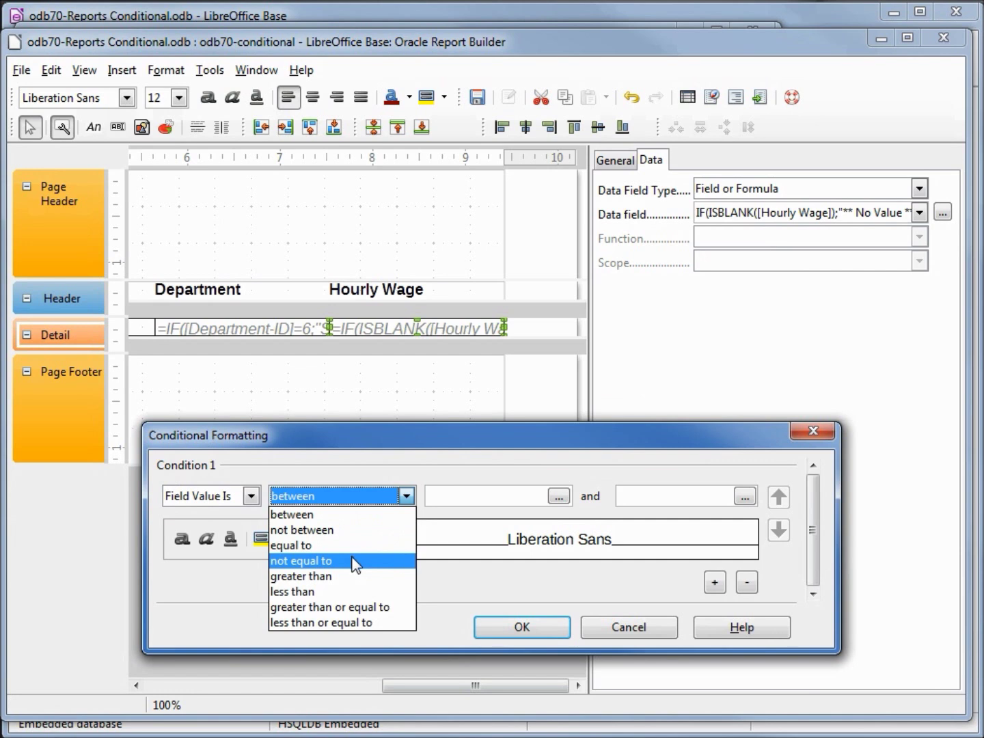
click(364, 607)
click(500, 498)
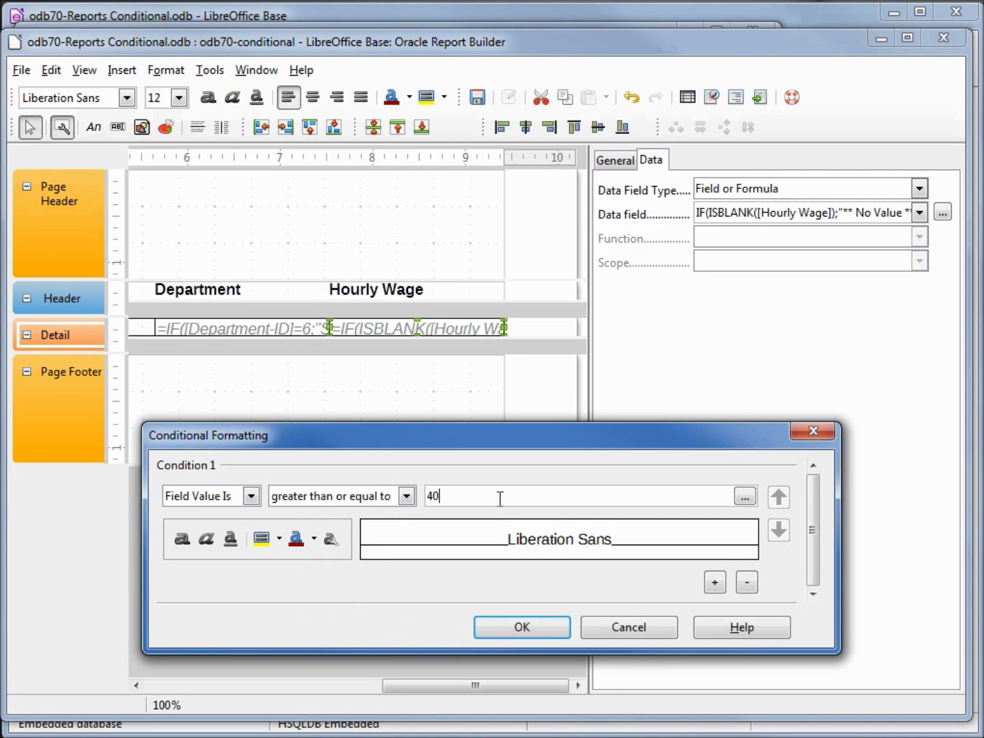
Give the condition for wages of at least 40 a red, bold font and apply the conditional formatting.
click(314, 541)
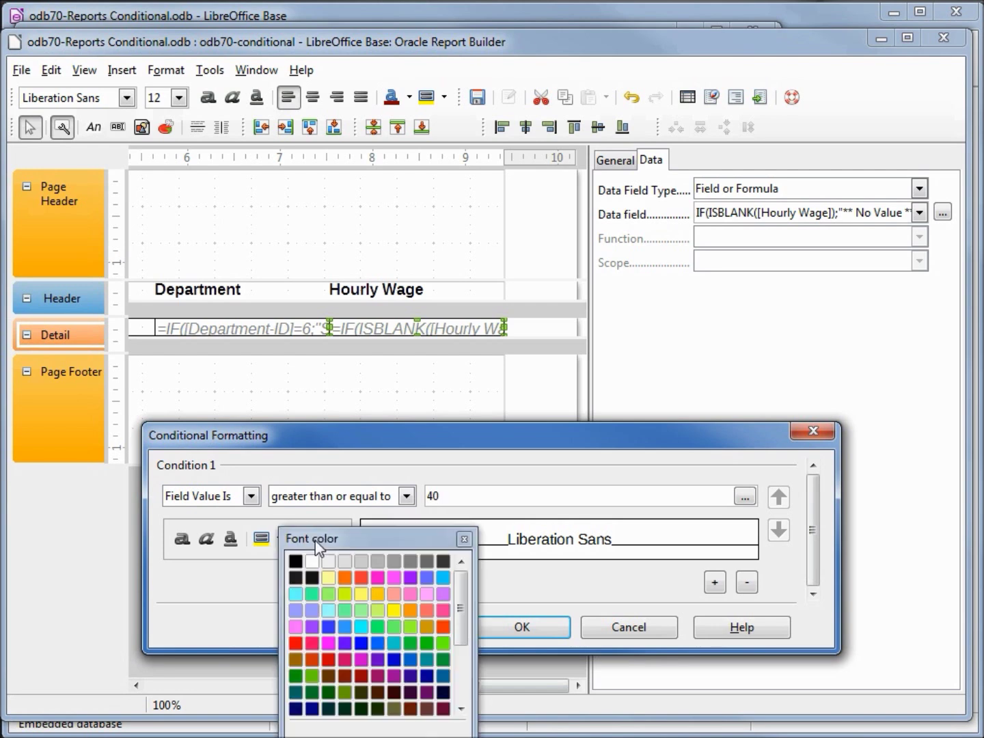
click(362, 578)
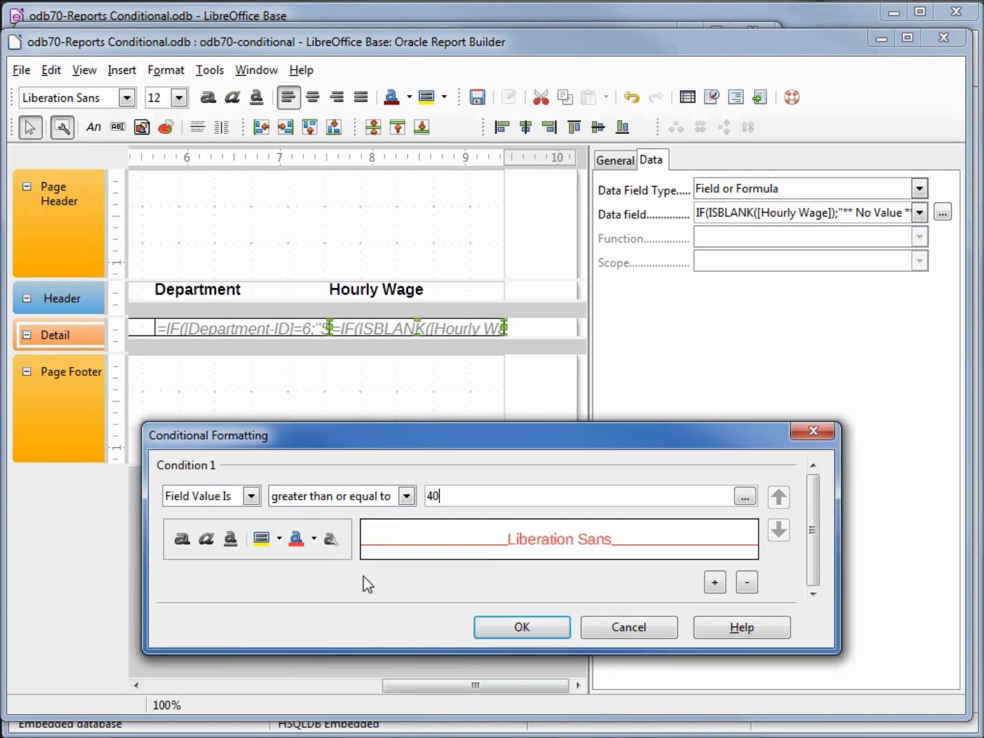
click(182, 539)
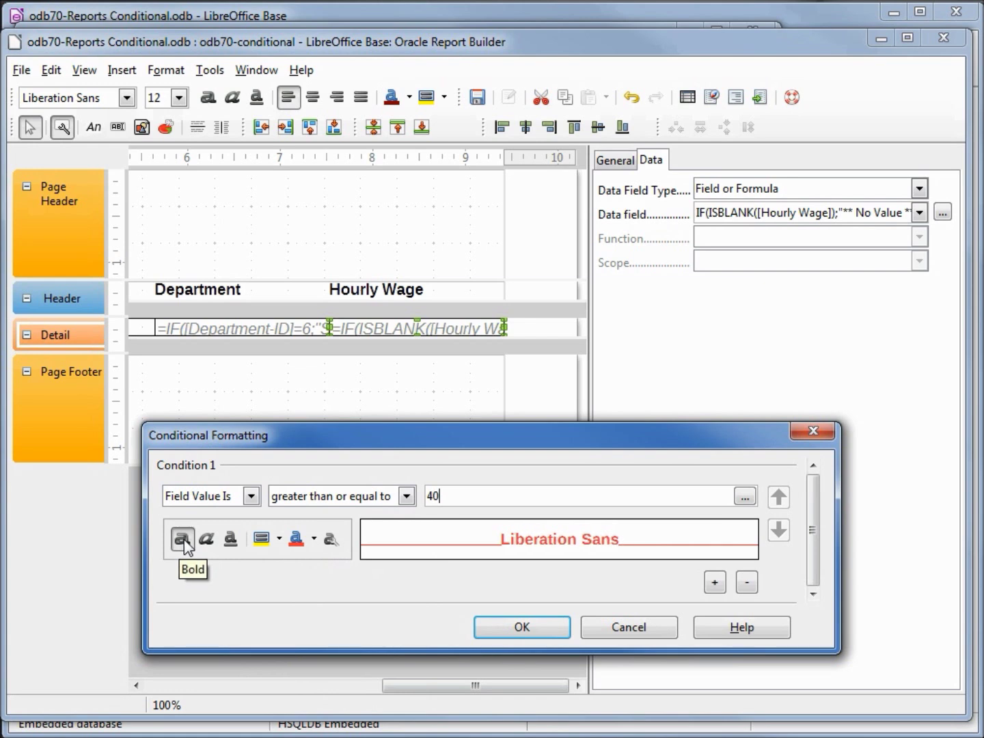
click(433, 496)
click(522, 628)
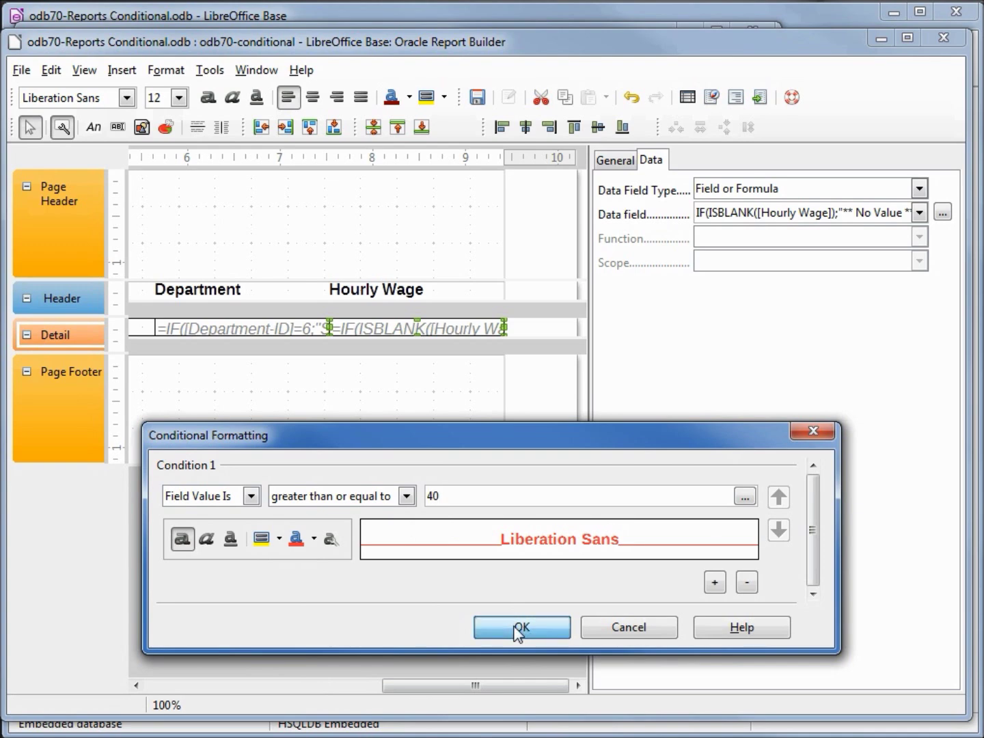
Run the report, review the conditional formatting of the Hourly Wage values on both pages, and close the output.
click(758, 99)
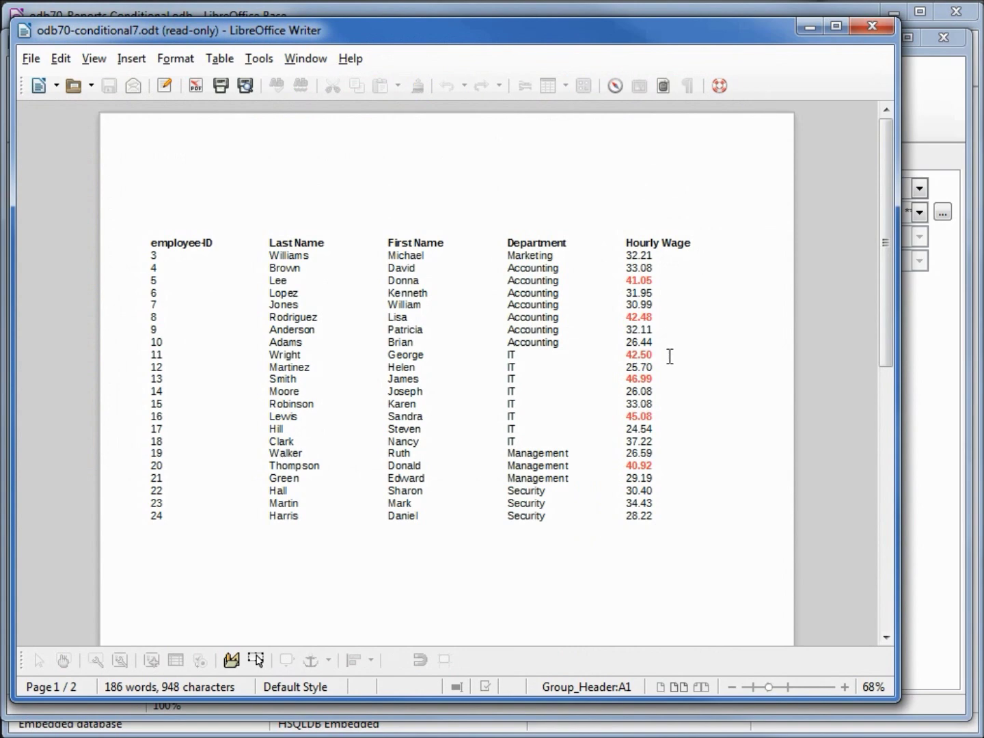
drag(886, 249, 888, 40)
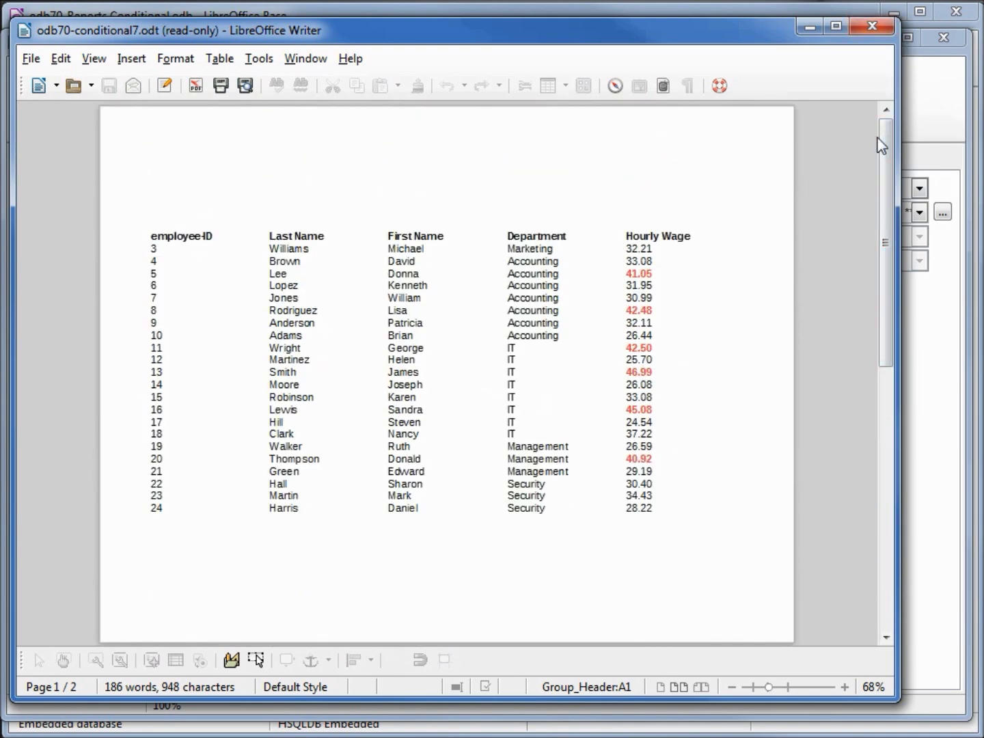
drag(886, 151, 892, 318)
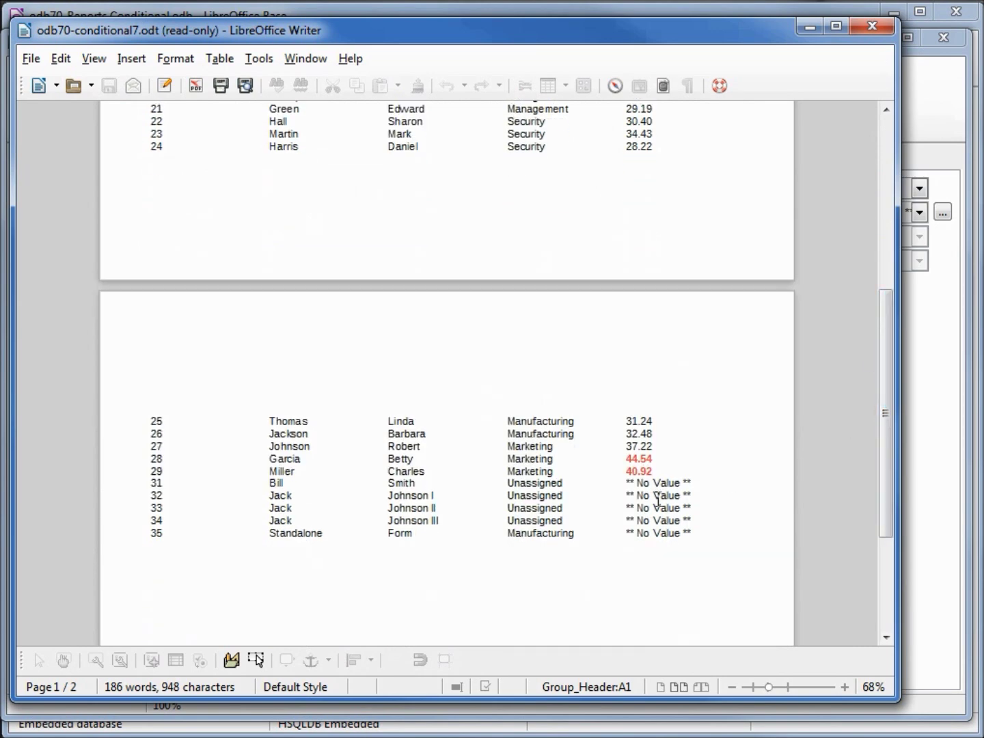
drag(889, 390, 887, 220)
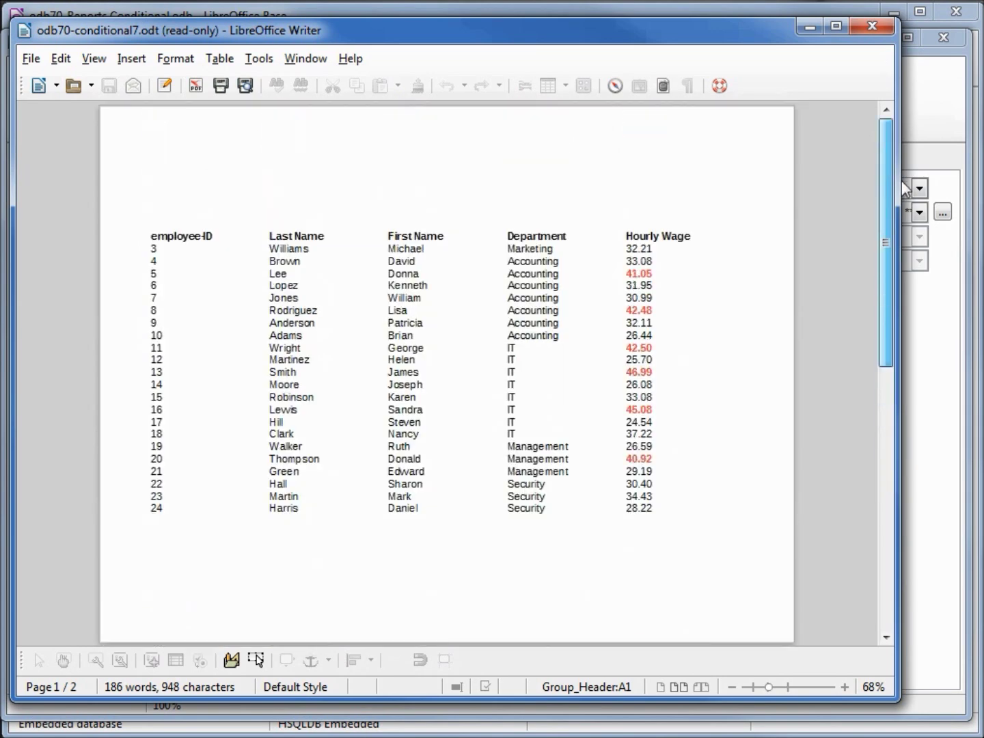
click(869, 26)
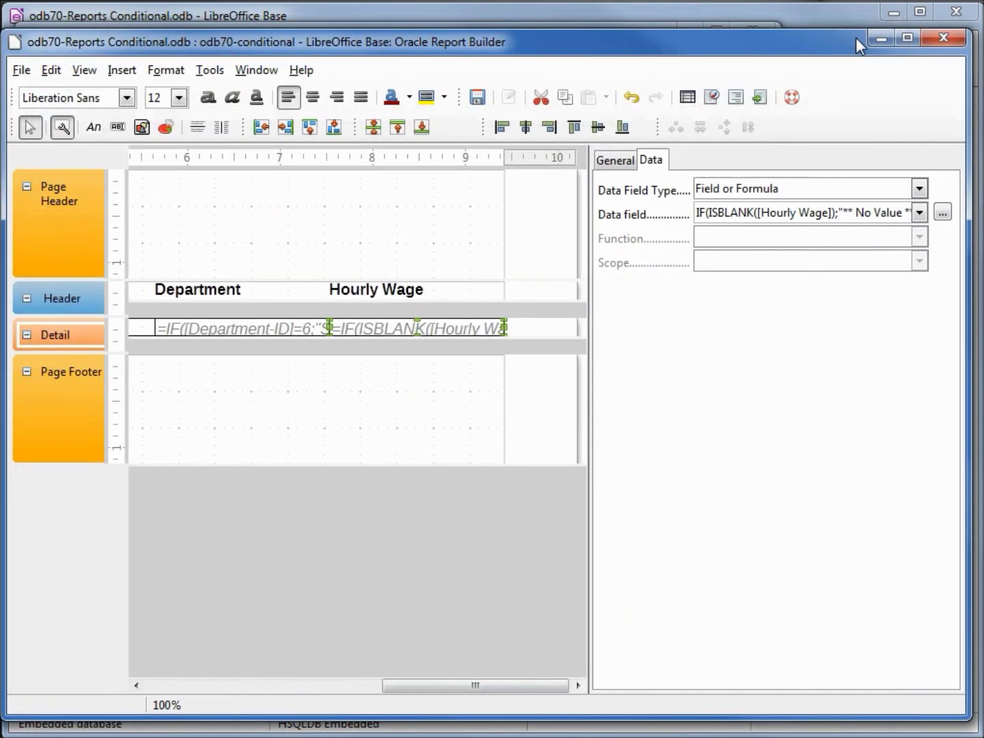
Add a second conditional formatting condition to the Hourly Wage detail field: field value less than 0.
click(166, 71)
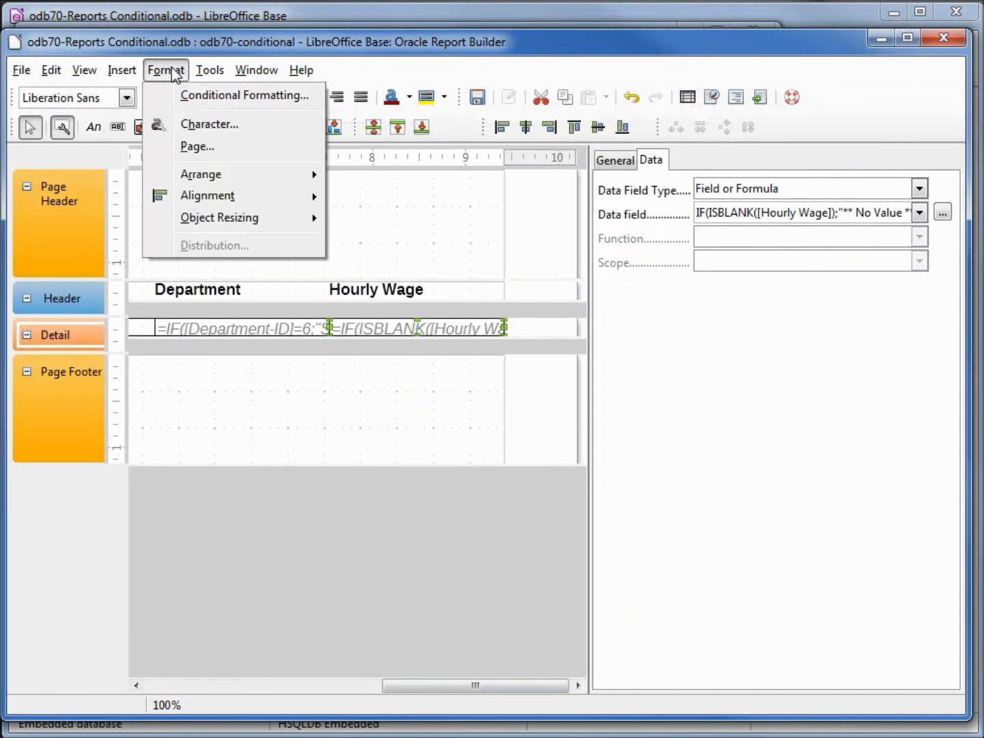
click(203, 98)
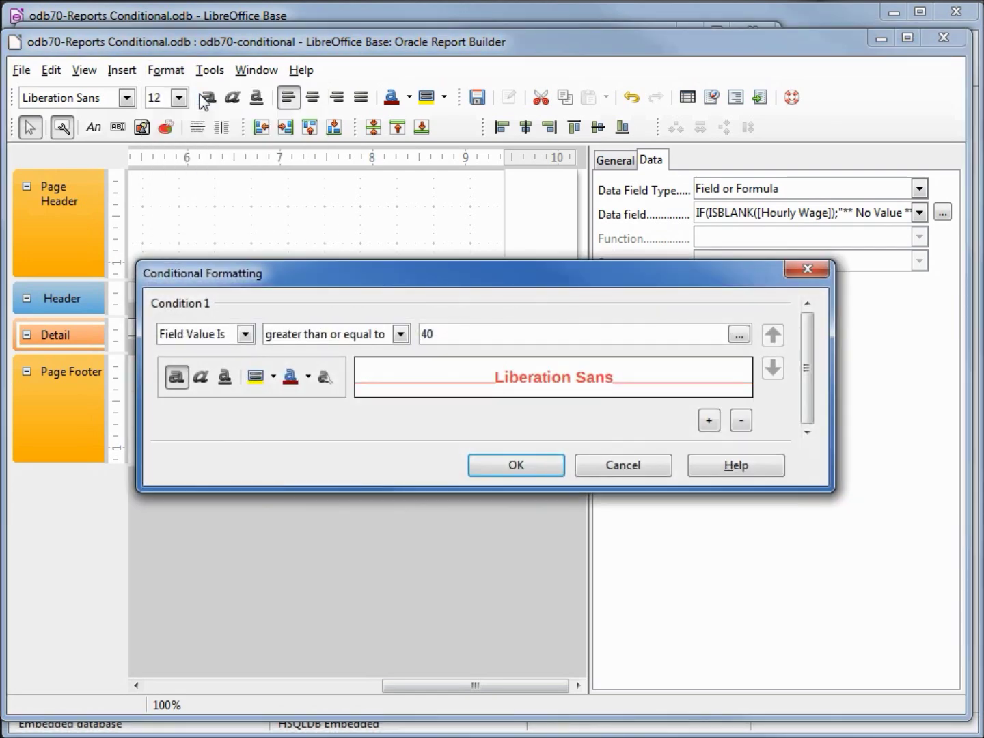
click(709, 422)
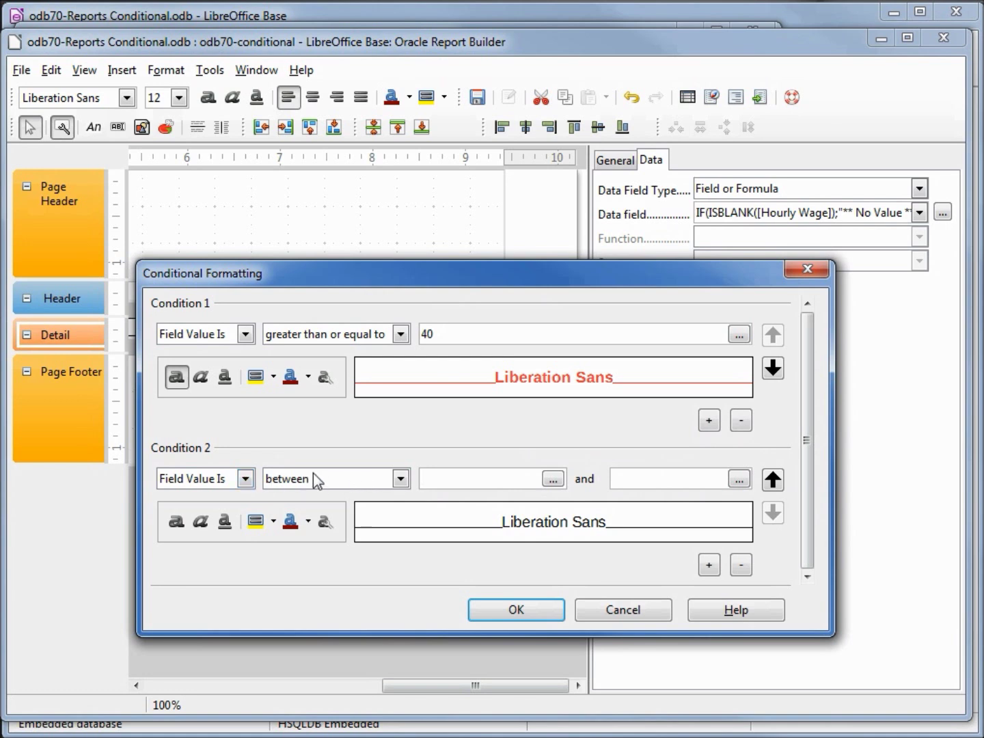
click(401, 483)
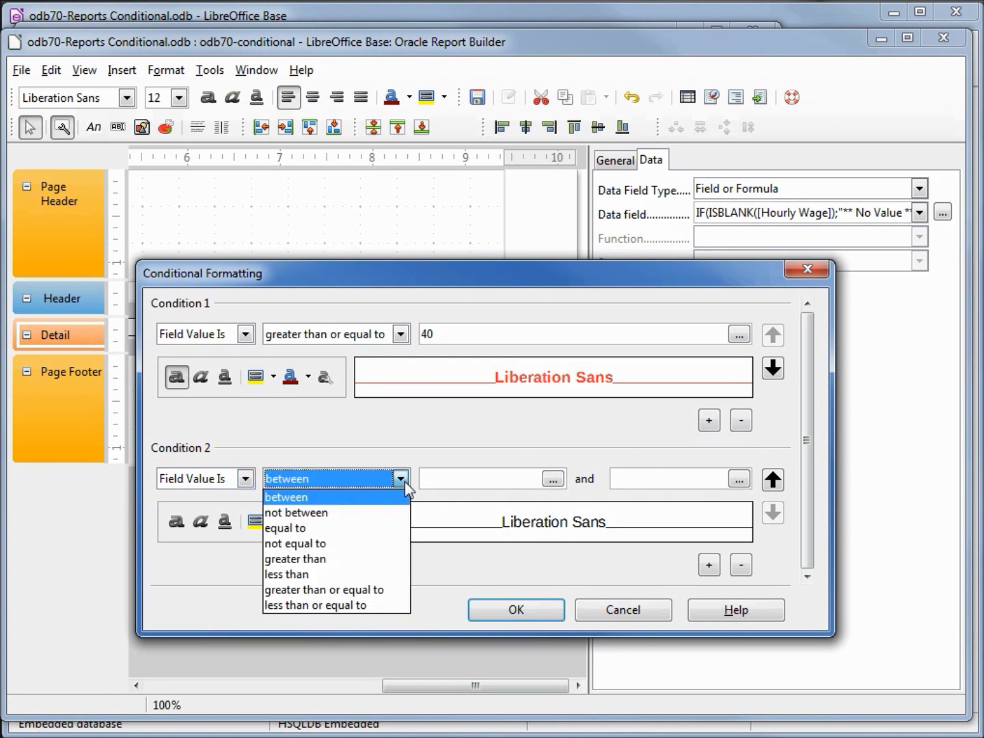
click(385, 581)
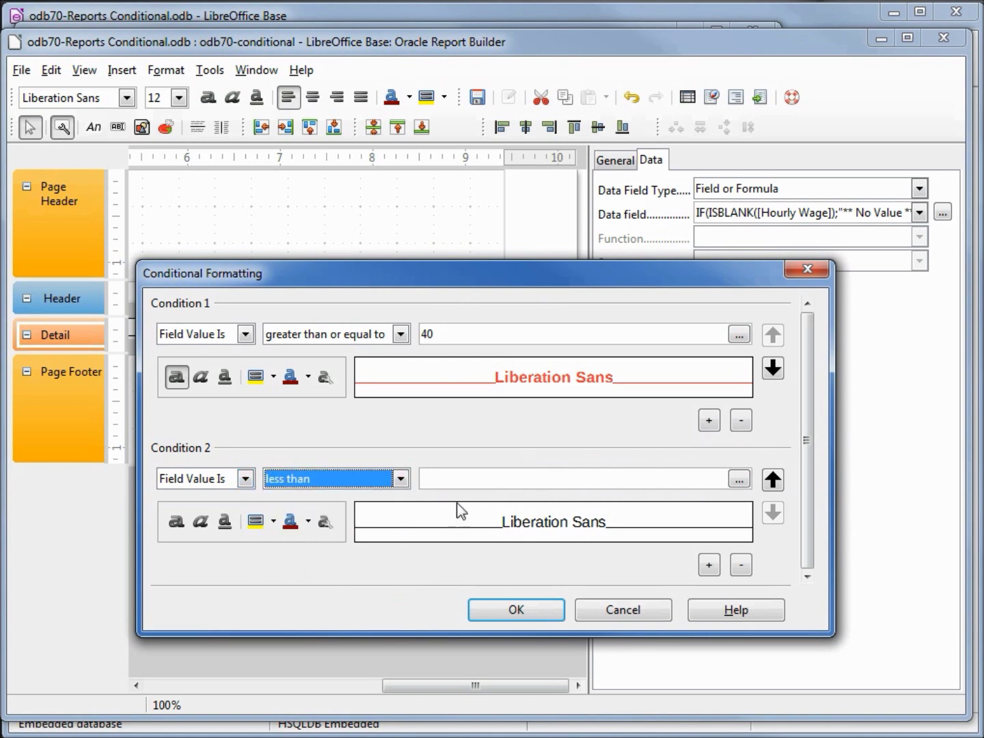
click(467, 485)
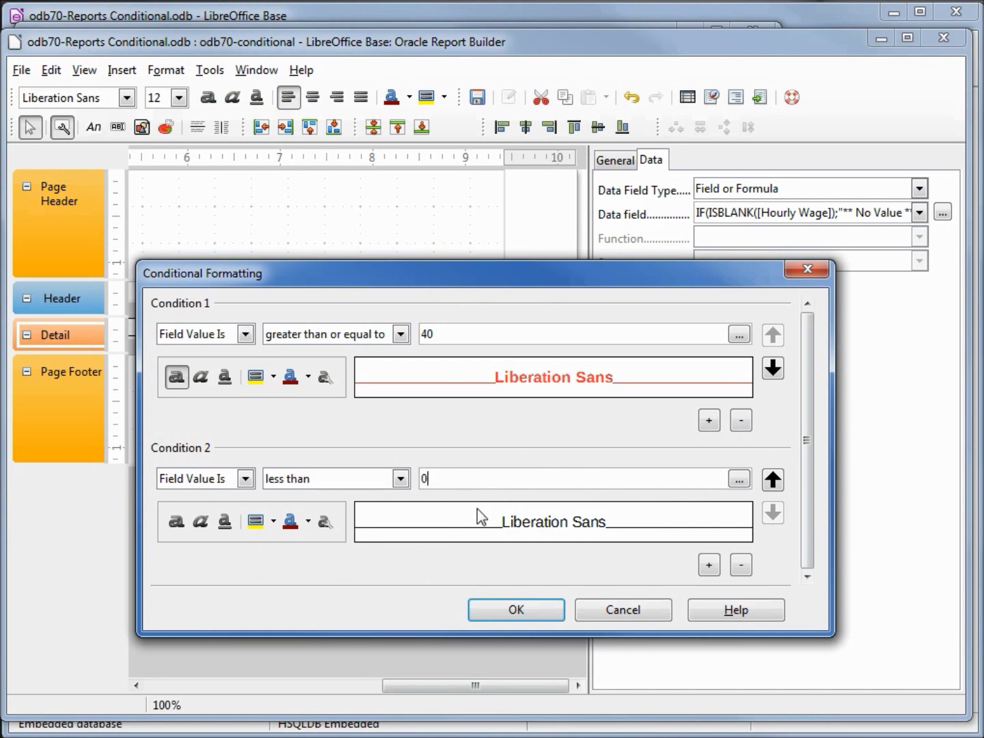
Give the less-than-0 condition a yellow background with a blue, bold italic font and apply the conditional formatting.
click(274, 520)
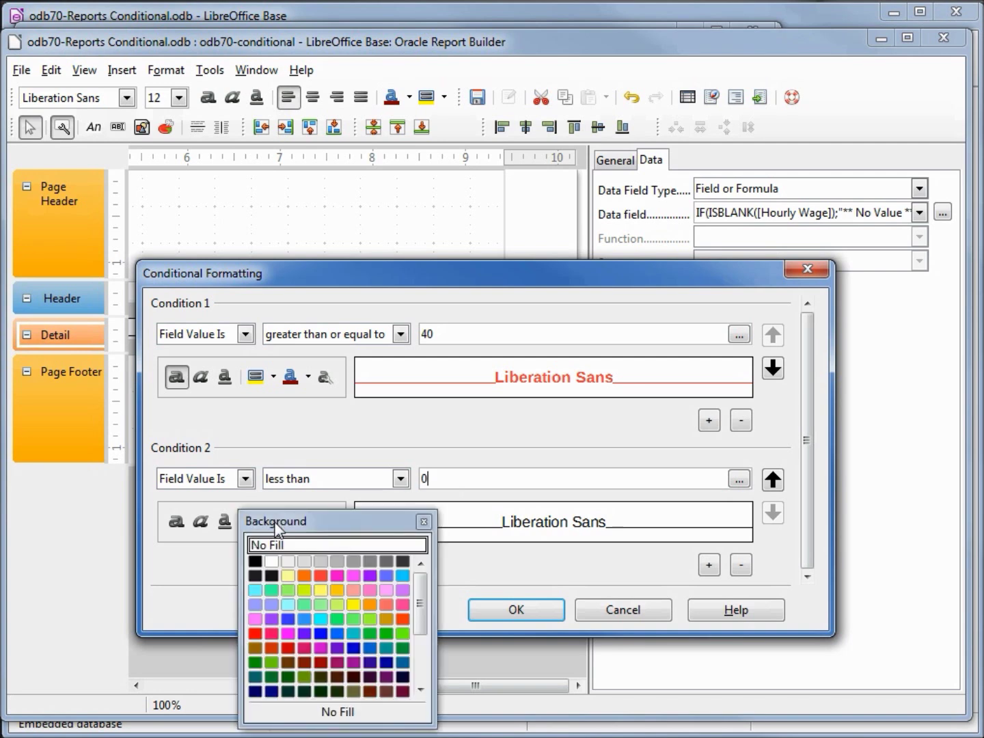
click(354, 606)
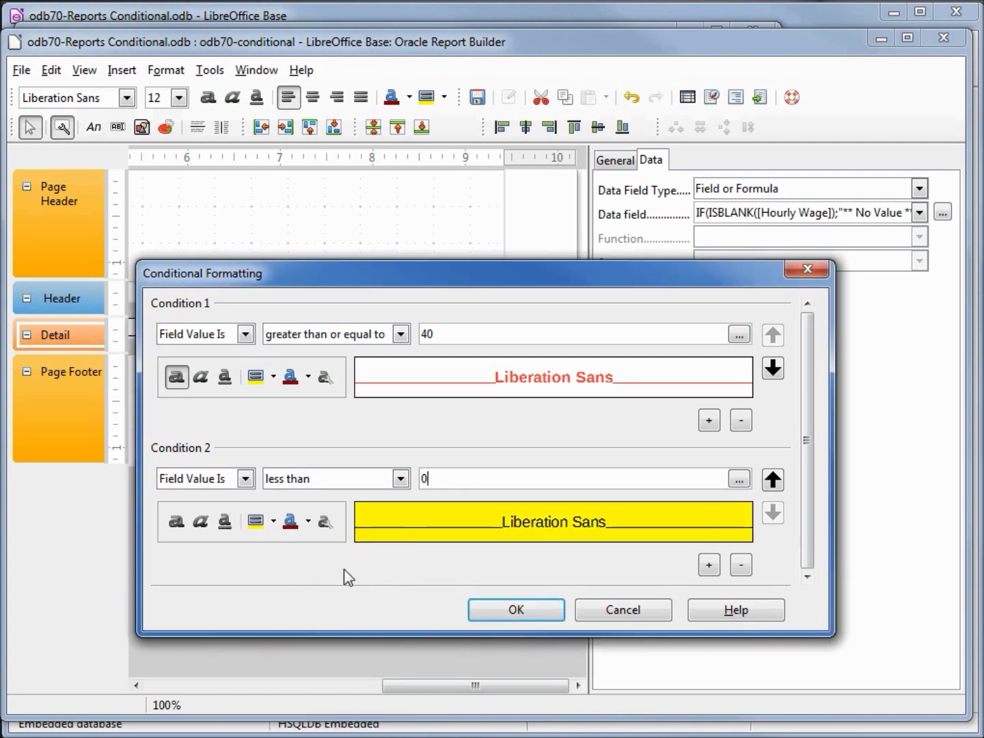
click(308, 520)
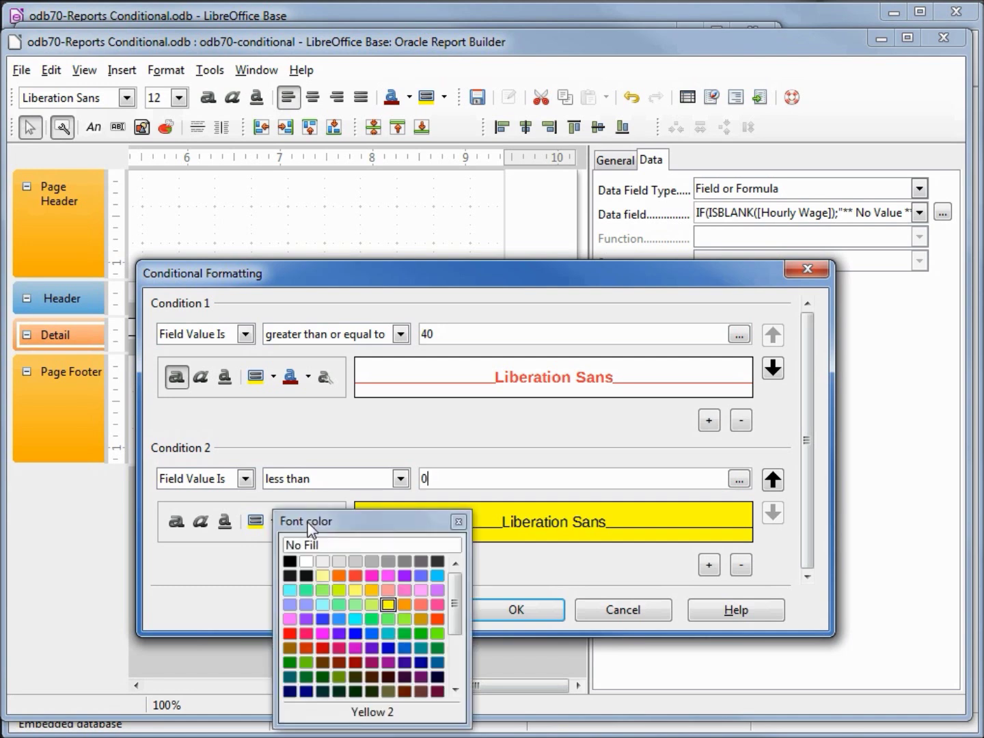
click(355, 633)
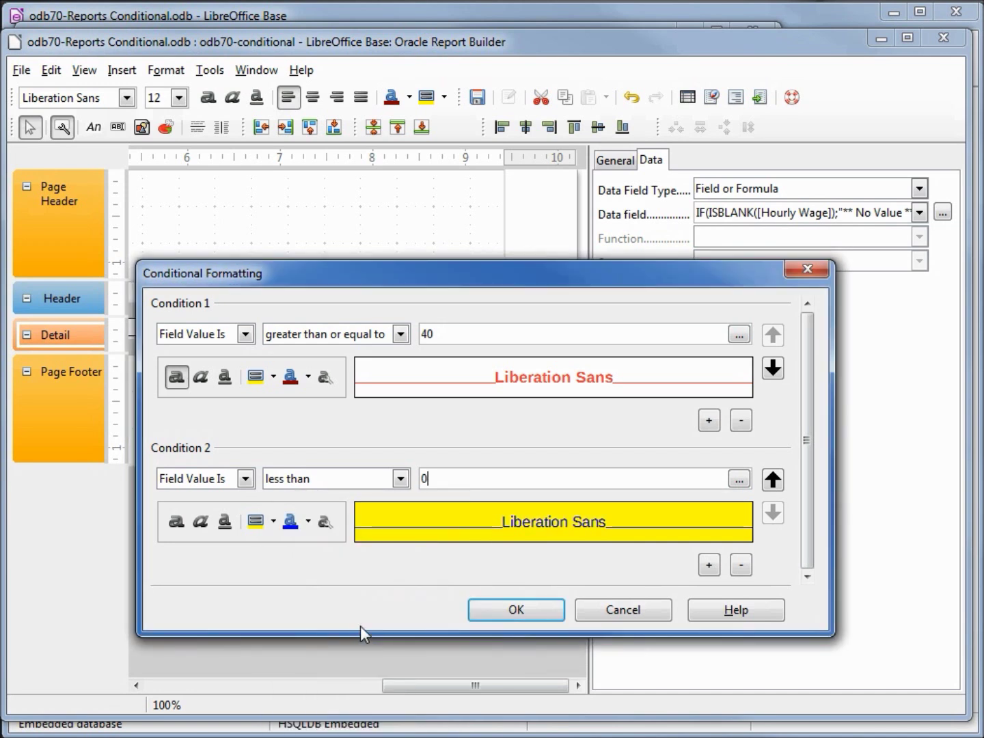
click(200, 523)
click(177, 521)
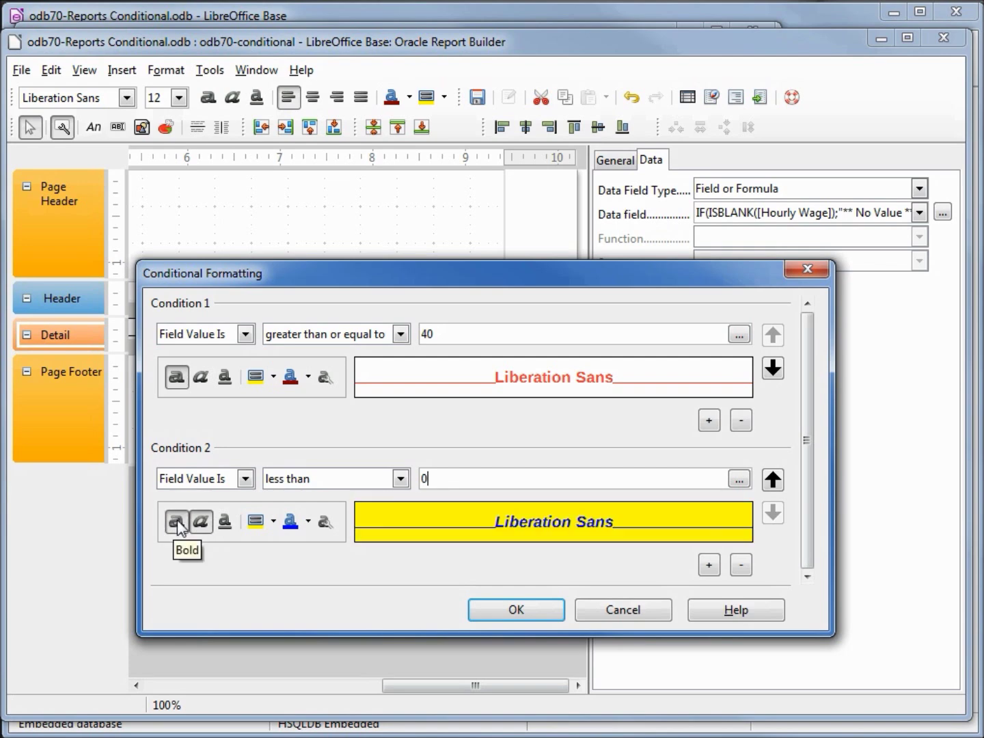
click(504, 607)
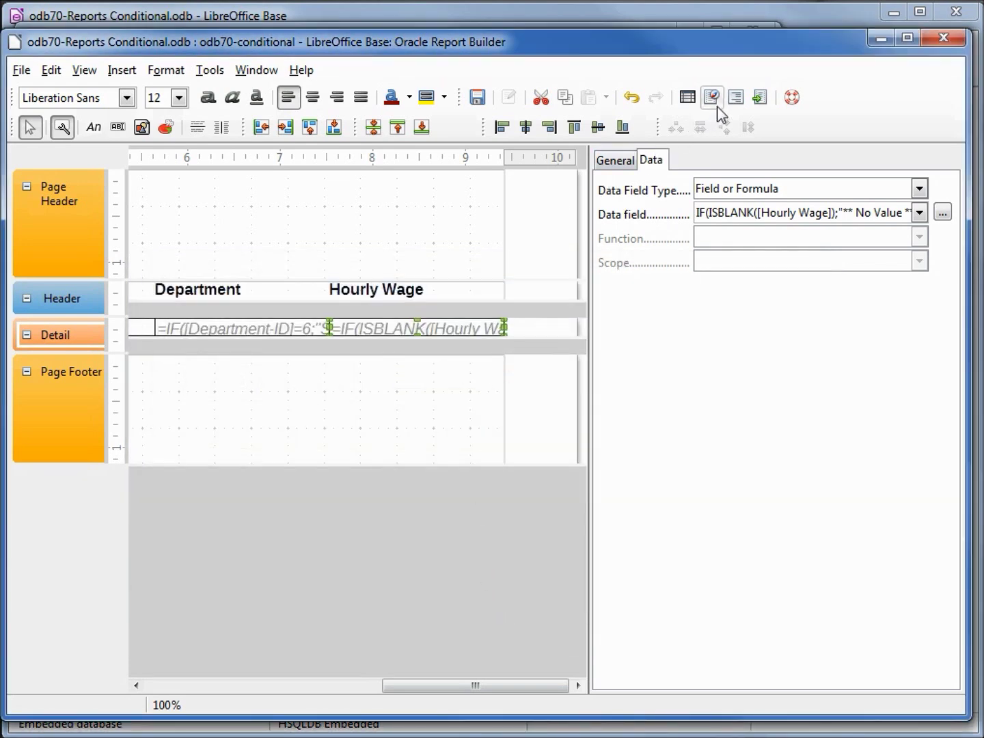
Run the report, check the formatting of the blank-wage entries on the second page, and close the output.
click(759, 97)
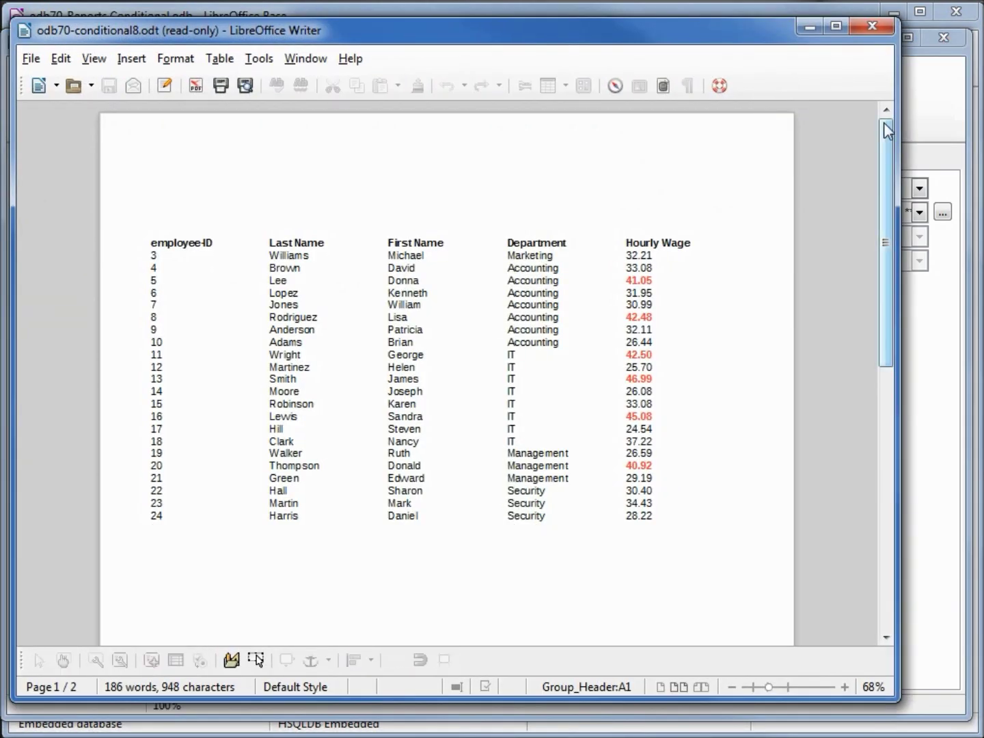
drag(882, 122, 881, 322)
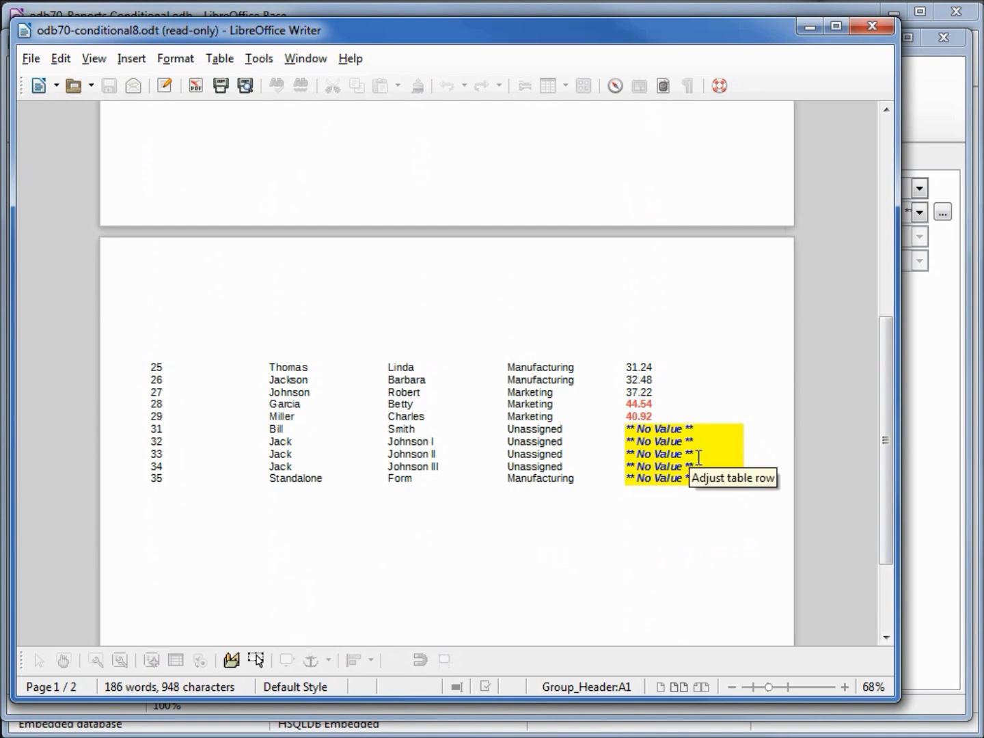
click(873, 28)
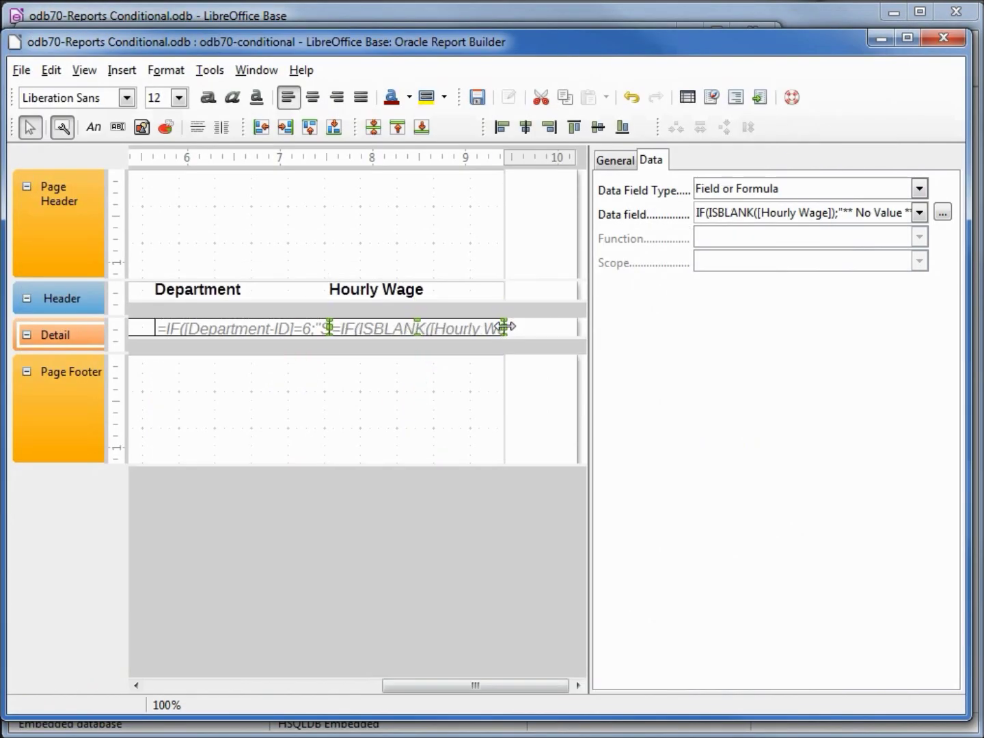
Narrow the Hourly Wage detail field to roughly the width of its header label and check its highlighting in the report output.
drag(505, 327, 435, 324)
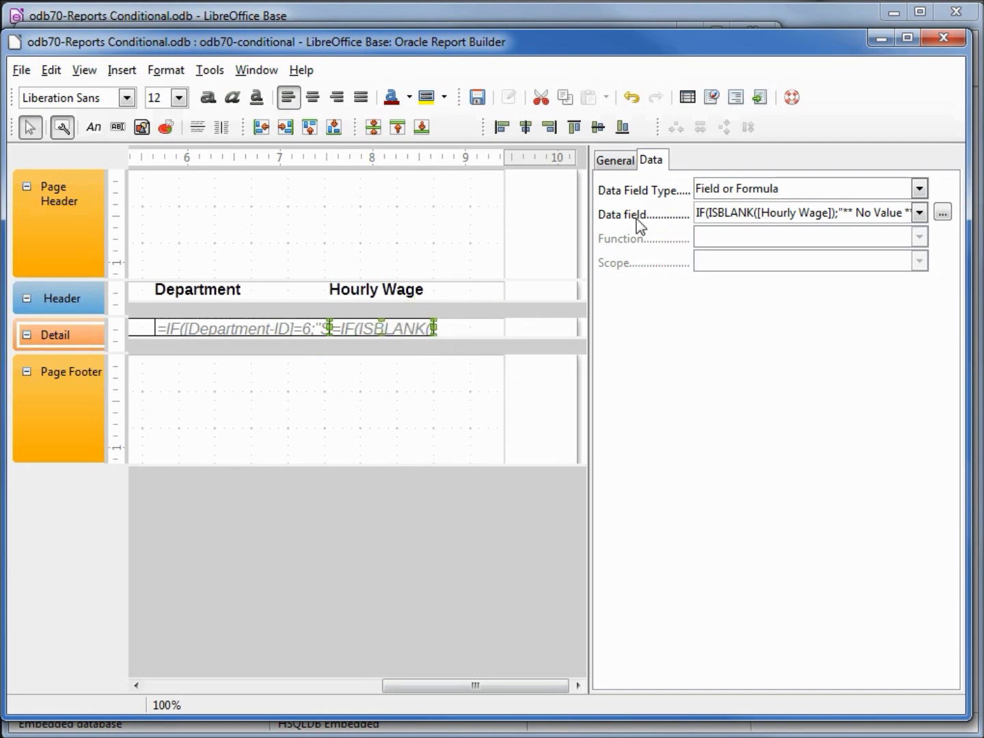
click(761, 97)
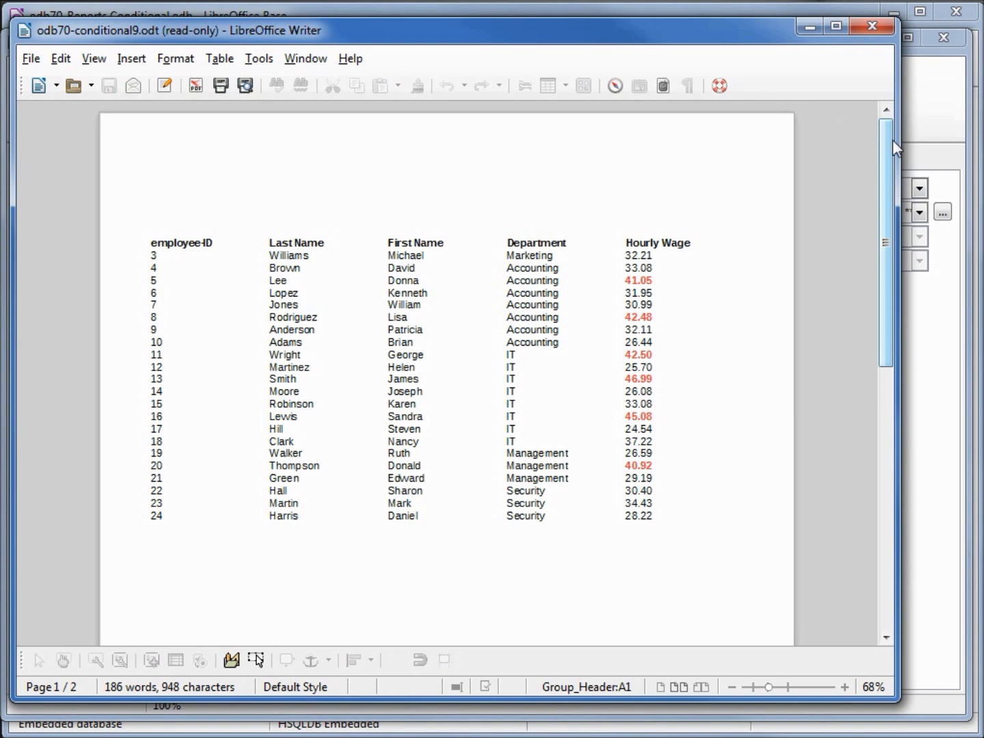
drag(890, 156, 888, 348)
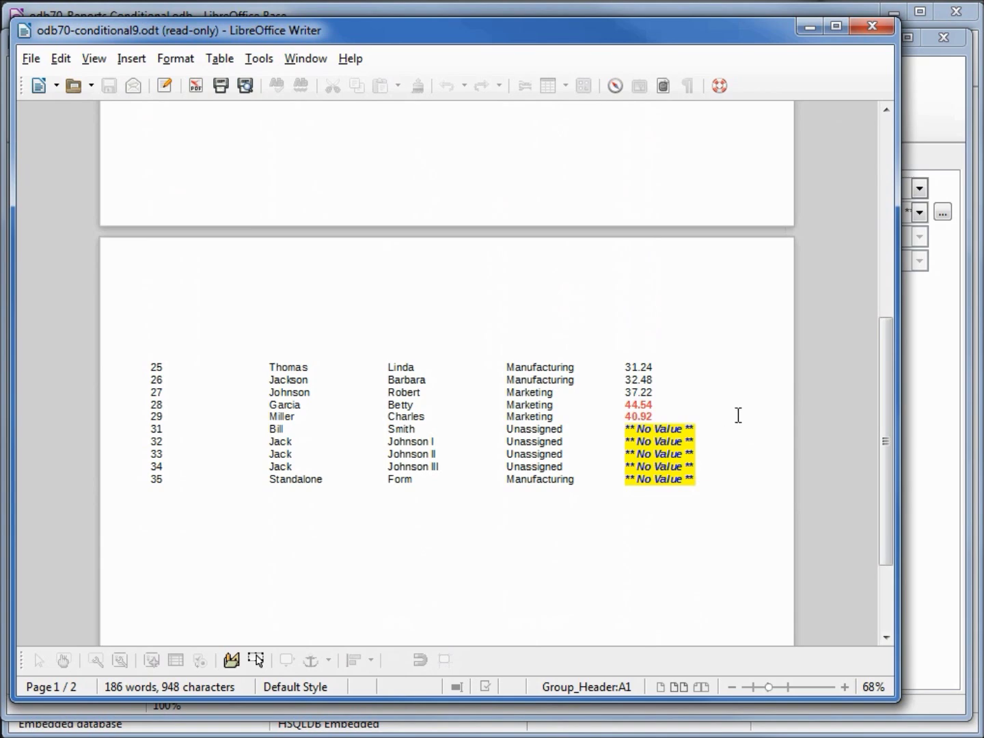
click(888, 24)
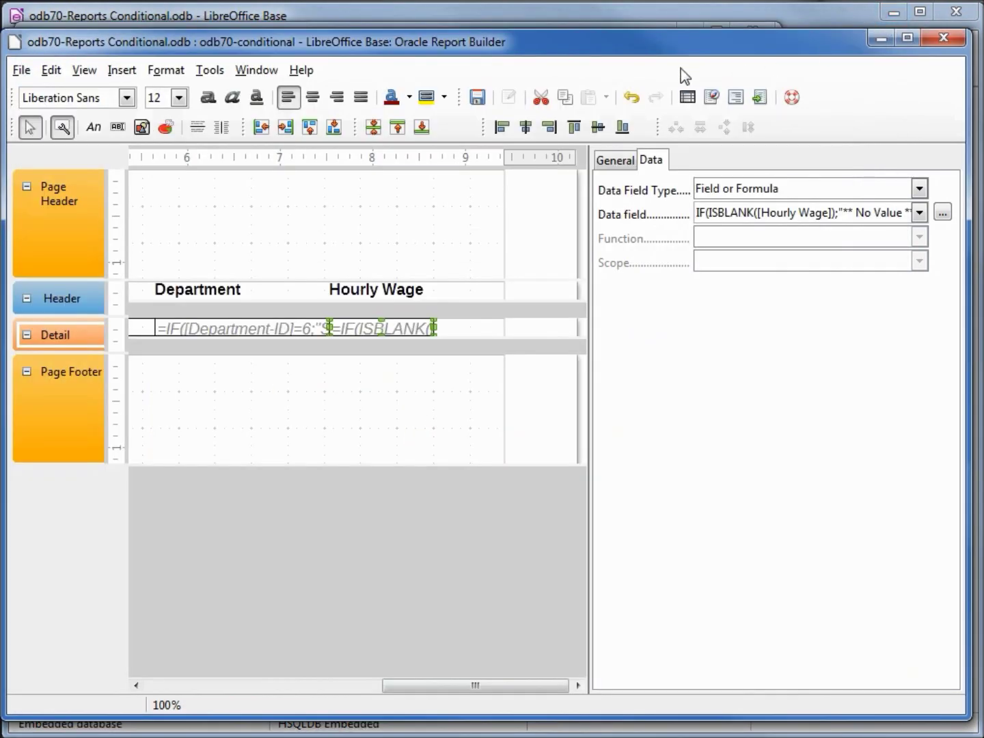
Save the report design, close the report builder, and save the database file.
click(478, 98)
click(944, 37)
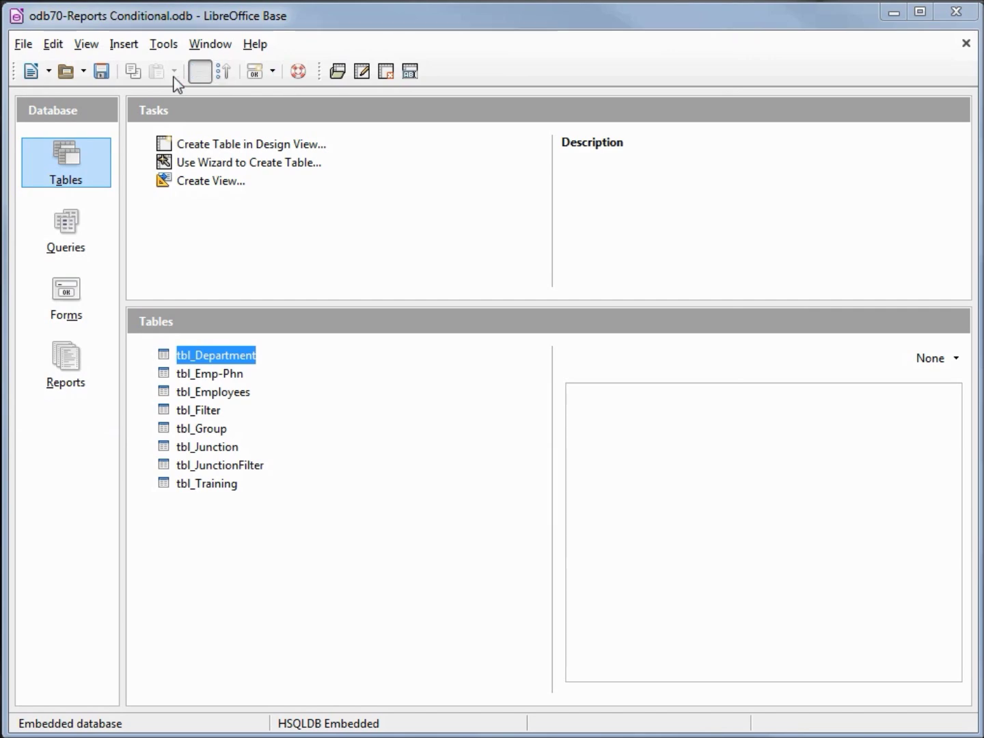
click(102, 72)
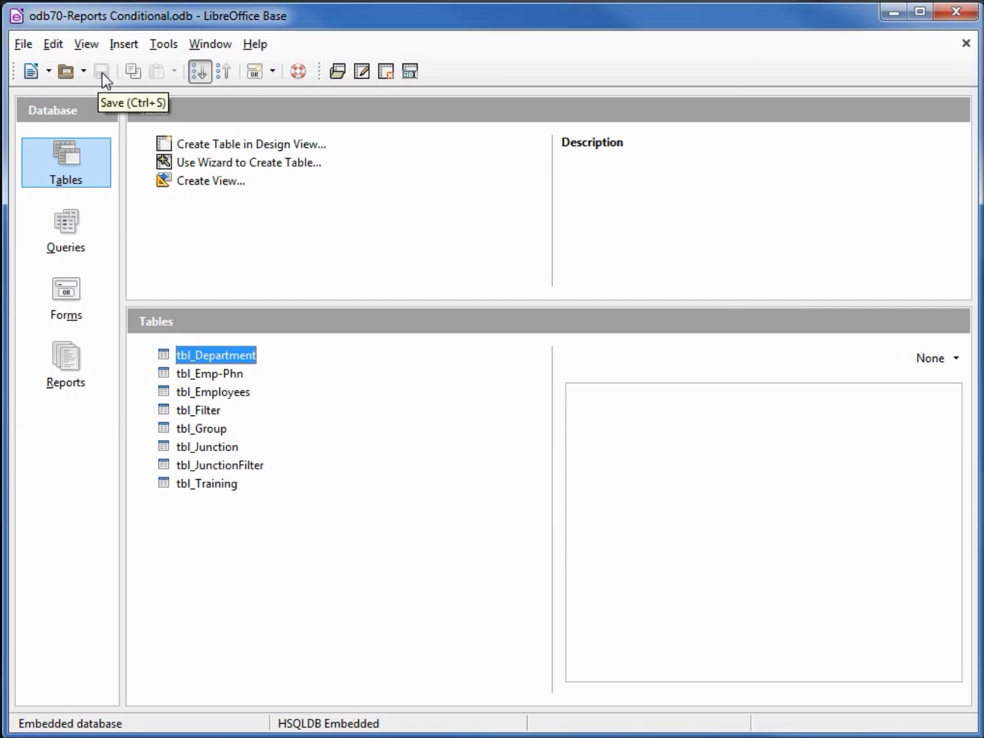